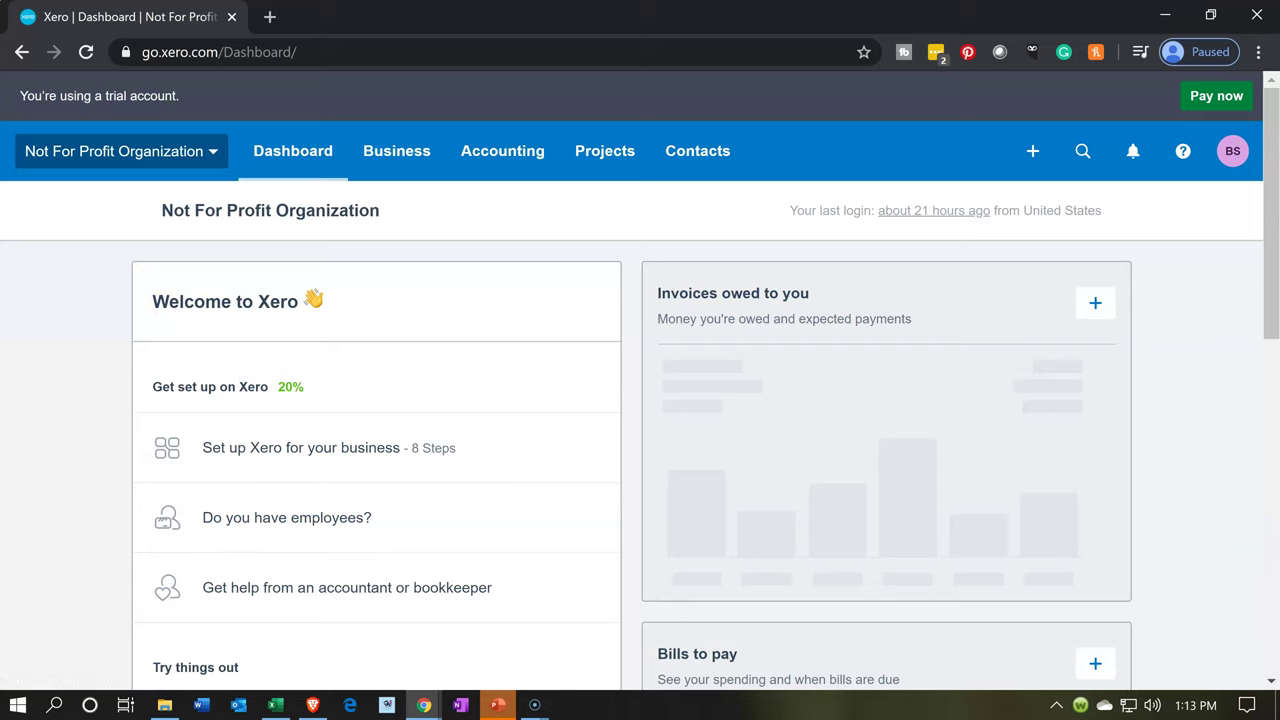
Step: Switch to the Excel workbook and review the accounts of journal entry 2b in F9:F10
{"action": "left_click", "coordinate": [275, 705]}
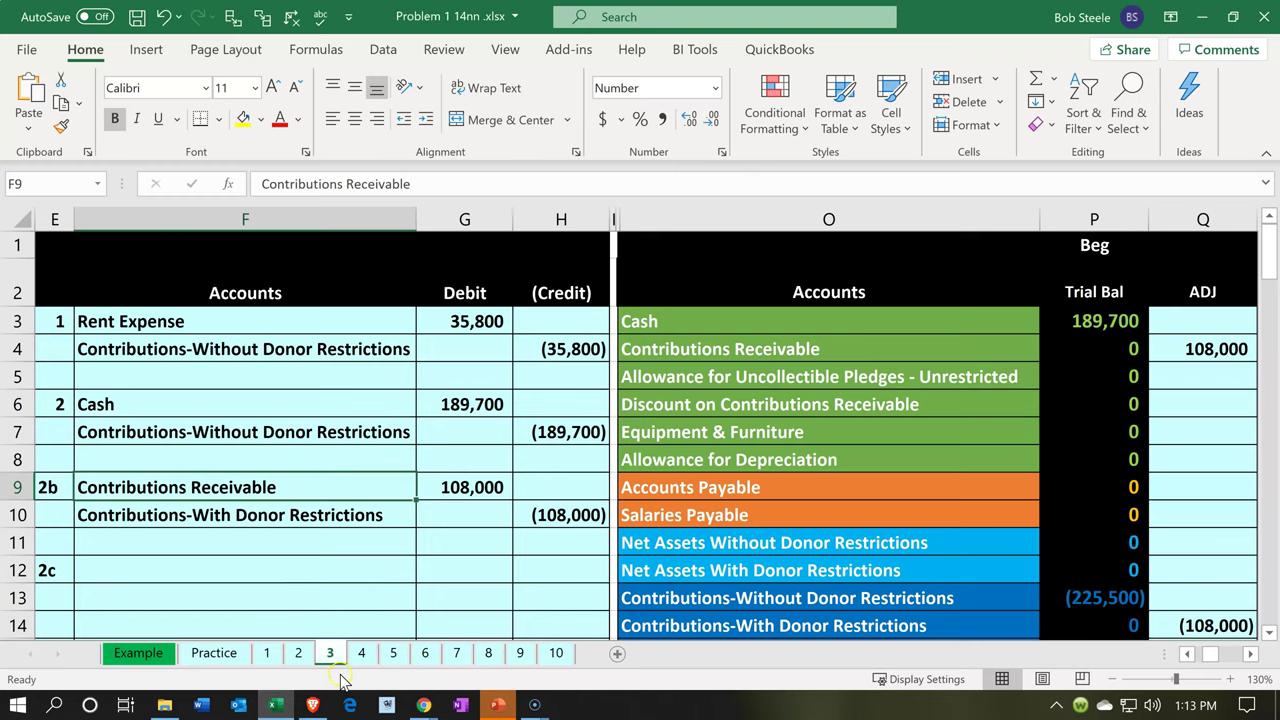
{"action": "left_click", "coordinate": [268, 550]}
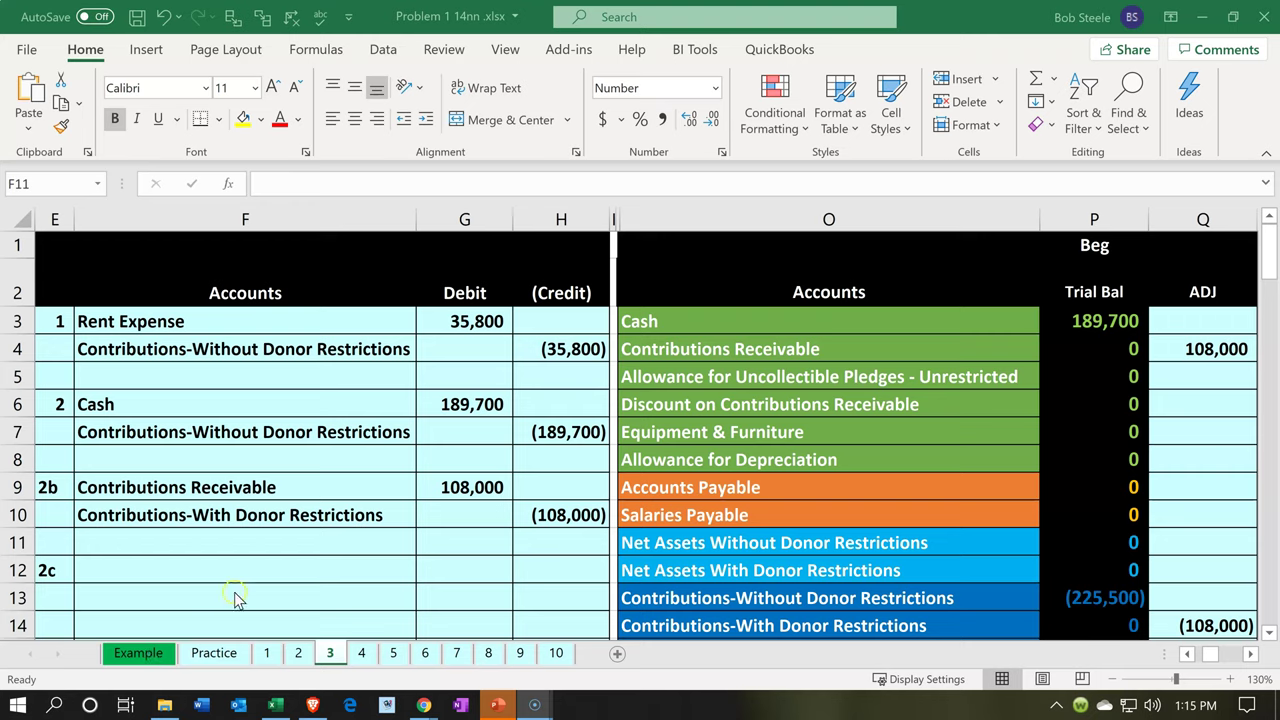
{"action": "left_click", "coordinate": [292, 494]}
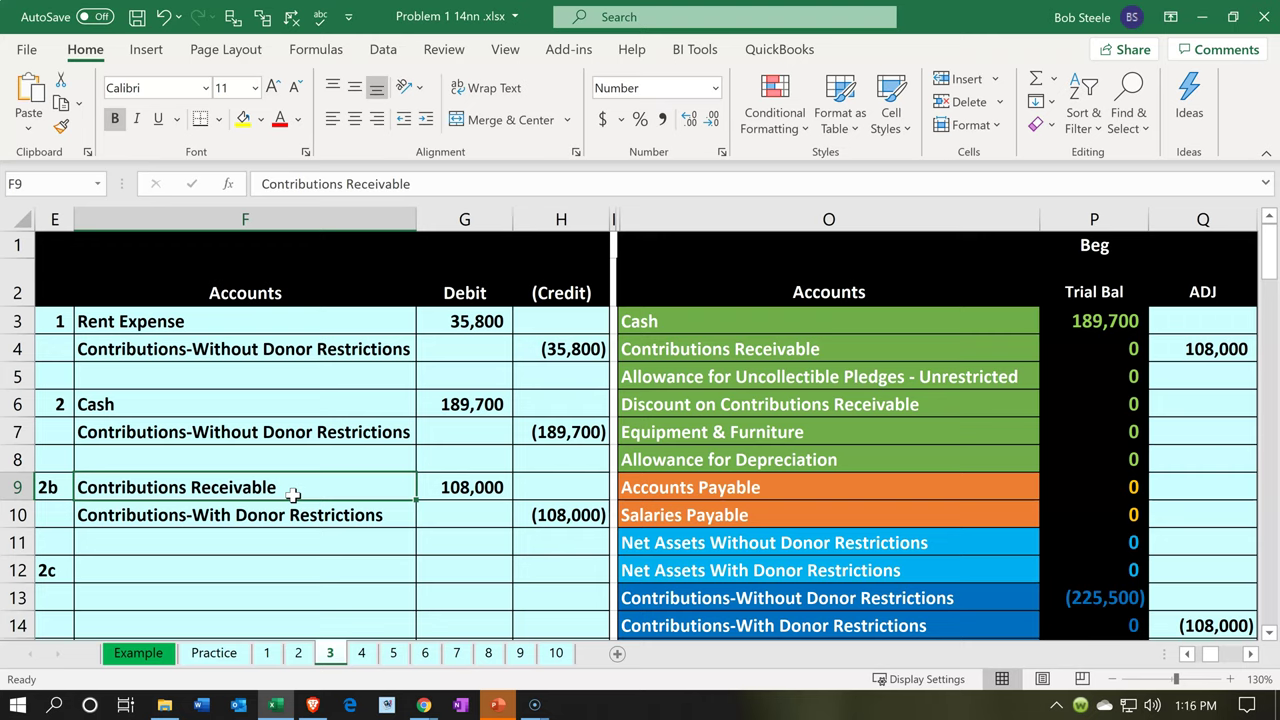
{"action": "key", "text": "Down"}
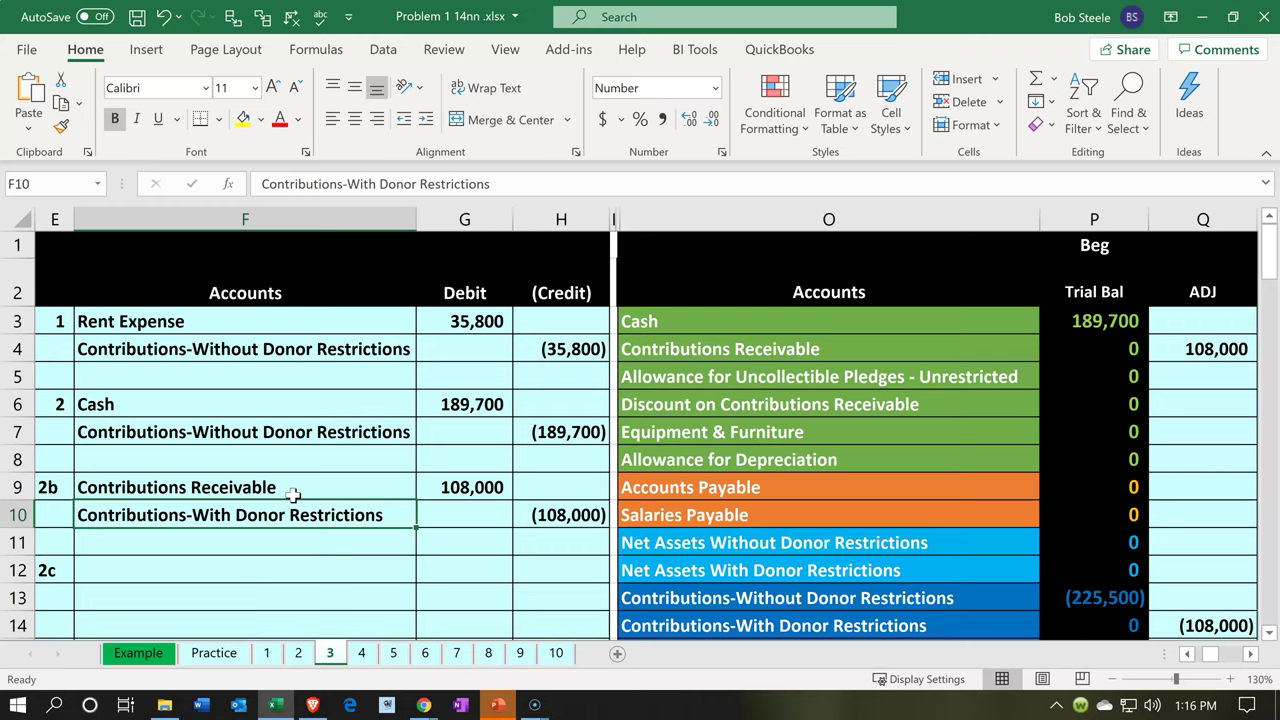
Step: Trace entry 2b into the trial balance and examine the ending balance of Contributions Receivable in R4
{"action": "key", "text": "Right"}
{"action": "key", "text": "Right"}
{"action": "key", "text": "Right"}
{"action": "key", "text": "Right"}
{"action": "key", "text": "Right"}
{"action": "key", "text": "Right"}
{"action": "key", "text": "Right"}
{"action": "key", "text": "Right"}
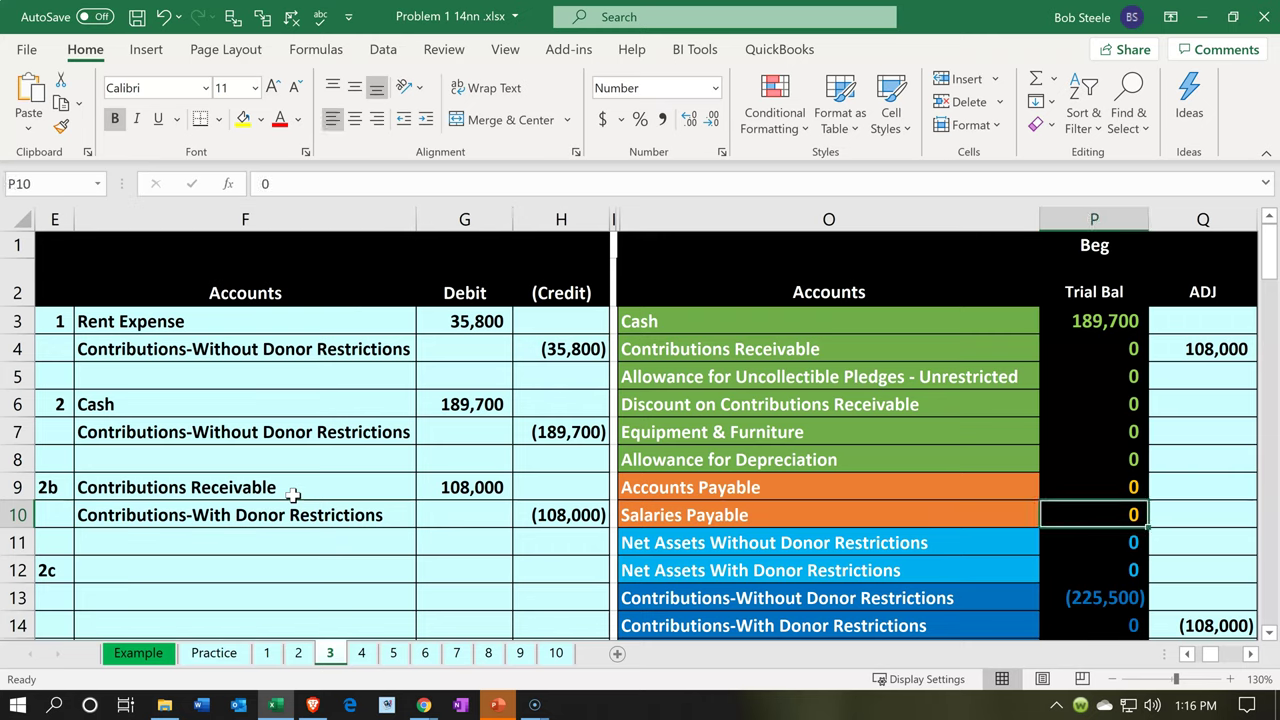
{"action": "key", "text": "Up"}
{"action": "key", "text": "Up"}
{"action": "key", "text": "Up"}
{"action": "key", "text": "Up"}
{"action": "key", "text": "Up"}
{"action": "key", "text": "Up"}
{"action": "key", "text": "Up"}
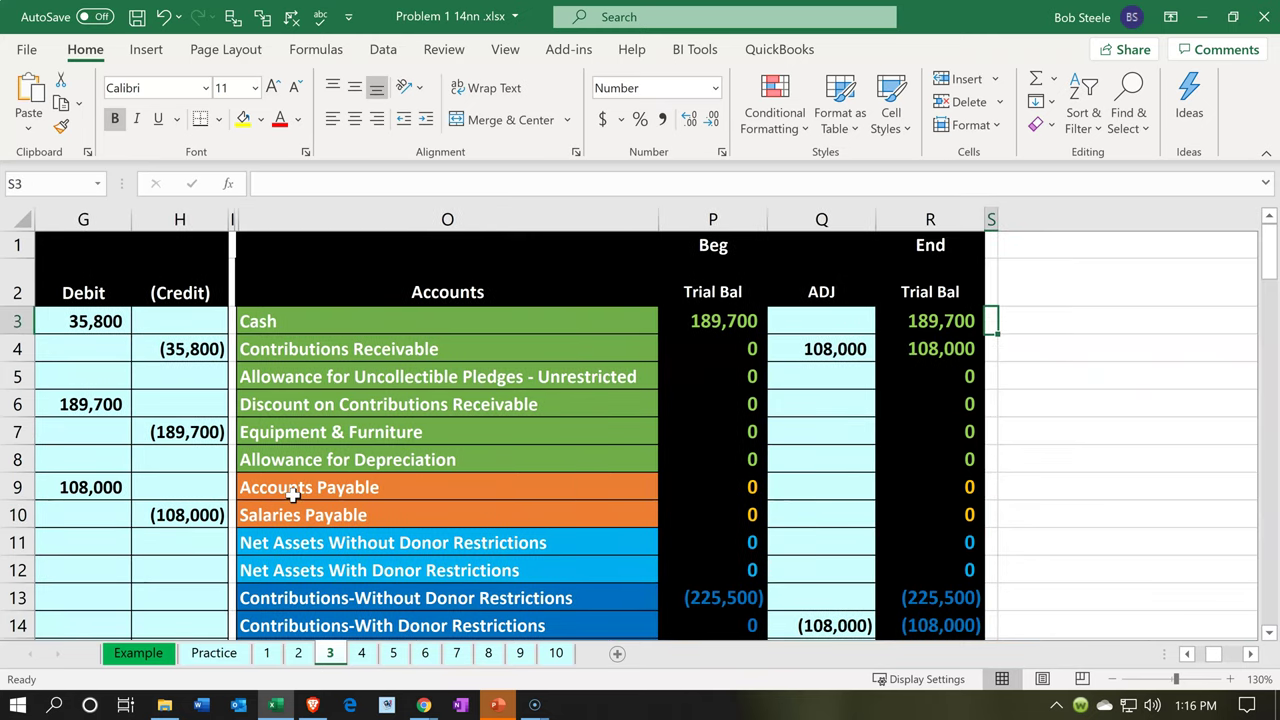
{"action": "key", "text": "Left"}
{"action": "key", "text": "Down"}
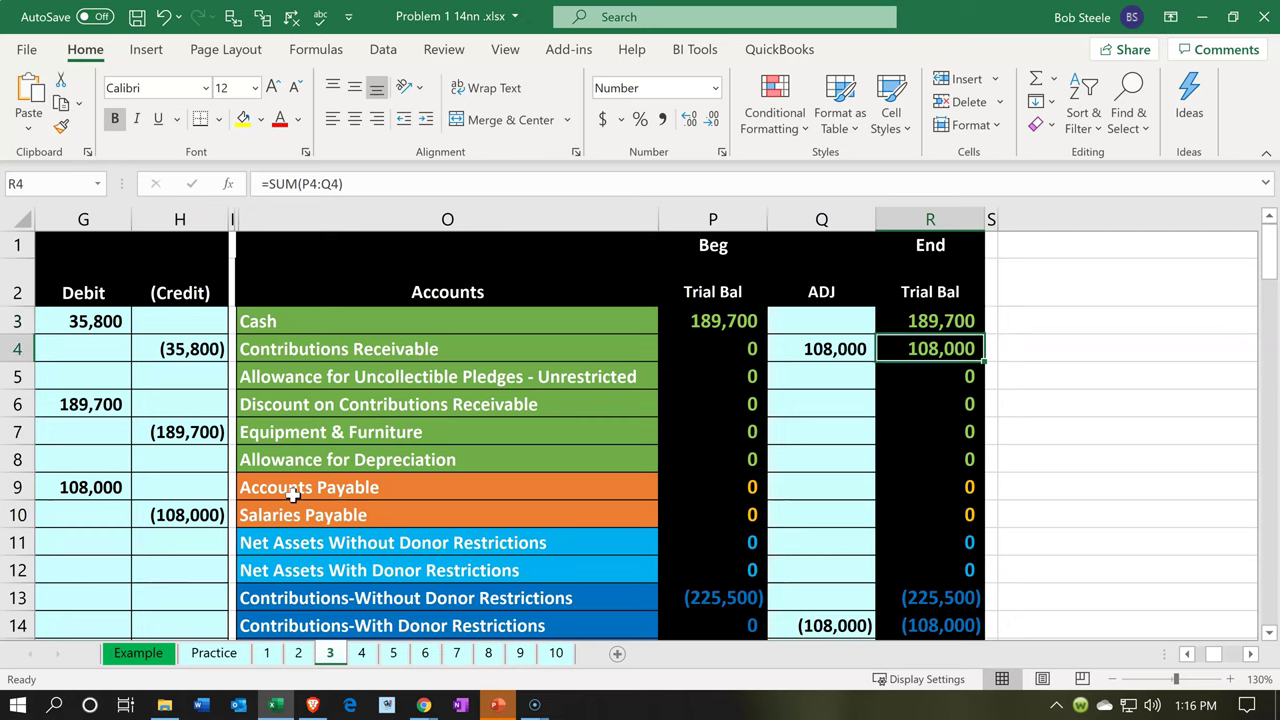
Step: Examine the Contributions-With Donor Restrictions row of the trial balance, including its adjustment in Q14 and ending balance in R14
{"action": "key", "text": "Down"}
{"action": "key", "text": "Down"}
{"action": "key", "text": "Down"}
{"action": "key", "text": "Down"}
{"action": "key", "text": "Down"}
{"action": "key", "text": "Down"}
{"action": "key", "text": "Down"}
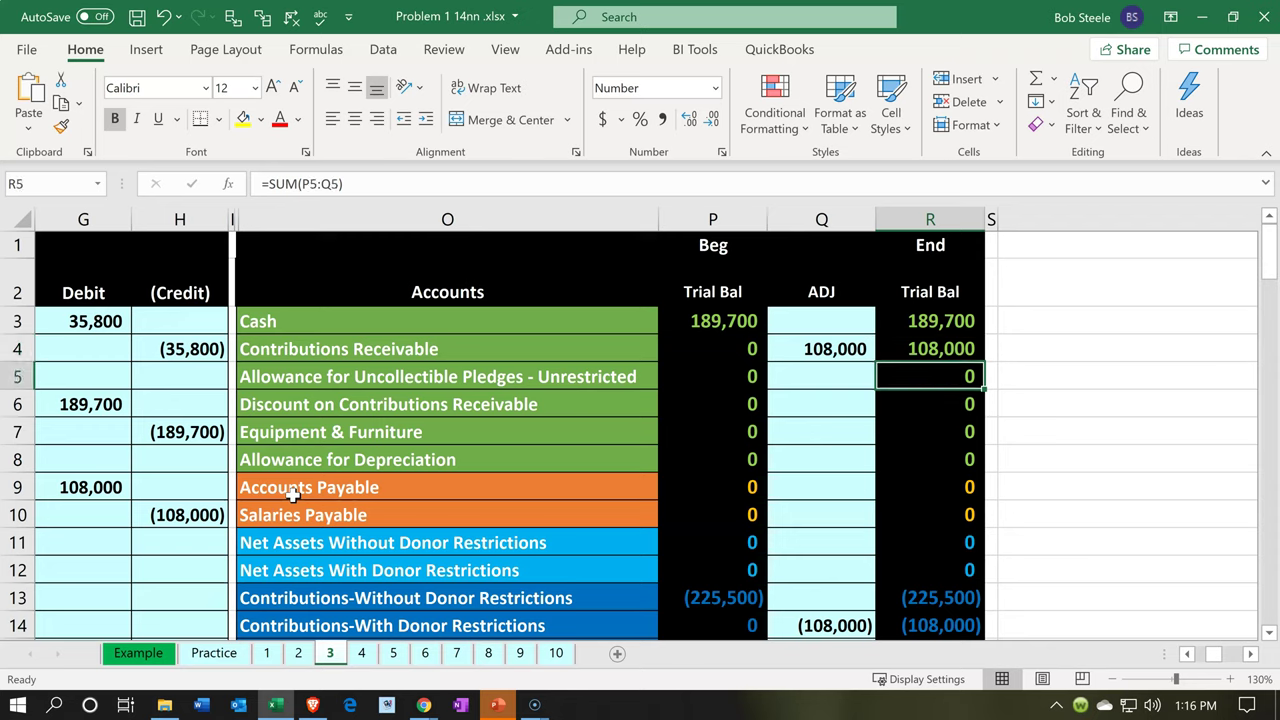
{"action": "key", "text": "Down"}
{"action": "key", "text": "Down"}
{"action": "key", "text": "Down"}
{"action": "key", "text": "Down"}
{"action": "key", "text": "Down"}
{"action": "key", "text": "Up"}
{"action": "key", "text": "Up"}
{"action": "key", "text": "Up"}
{"action": "key", "text": "Down"}
{"action": "key", "text": "Left"}
{"action": "key", "text": "Left"}
{"action": "key", "text": "Left"}
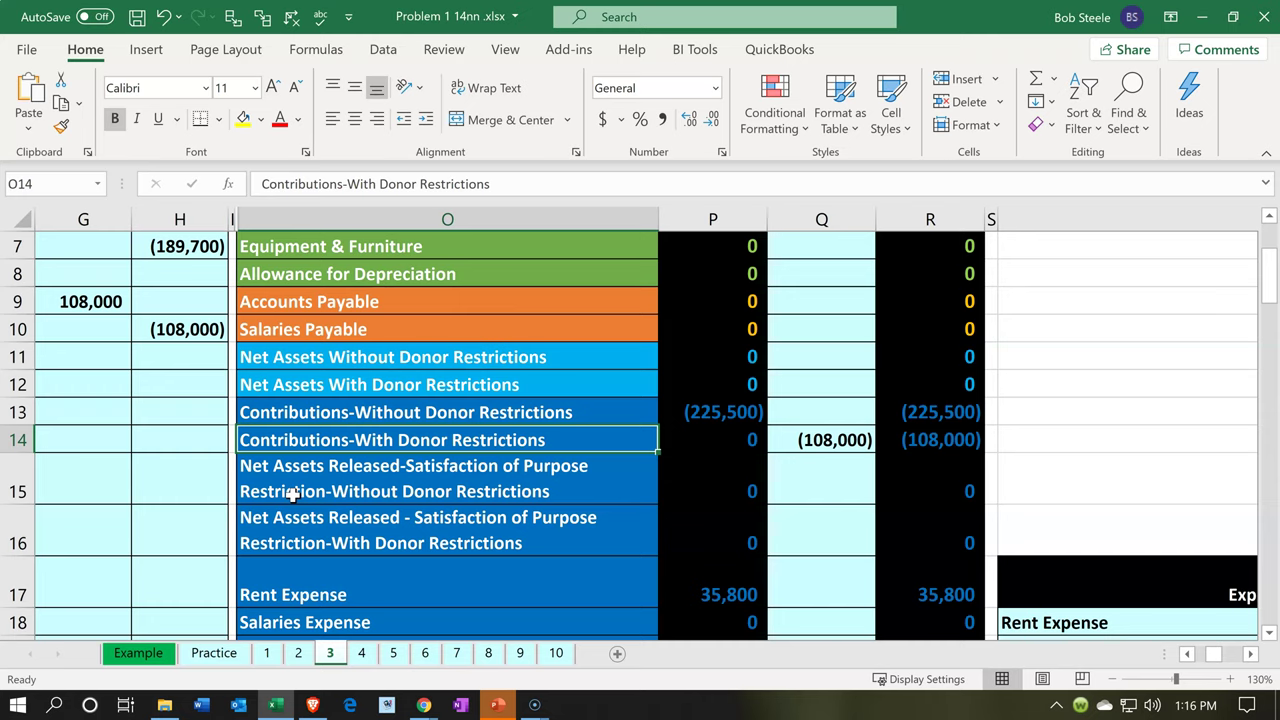
{"action": "key", "text": "Right"}
{"action": "key", "text": "Right"}
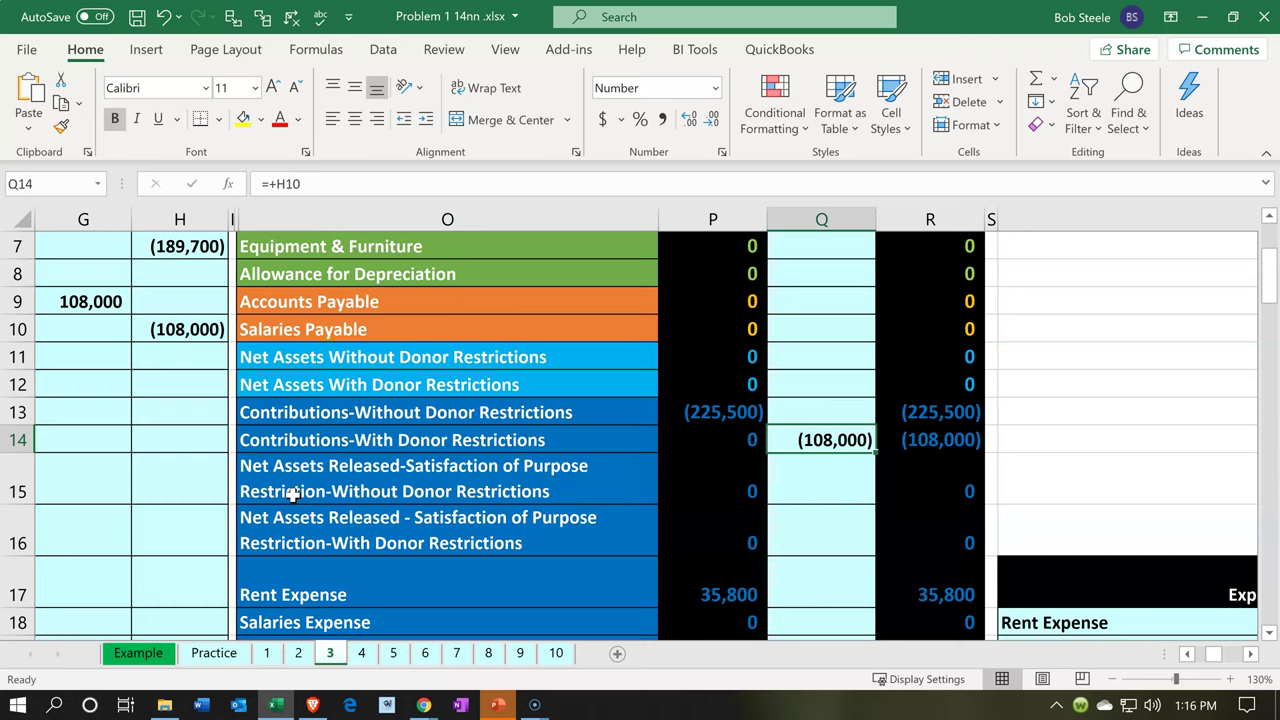
{"action": "key", "text": "Right"}
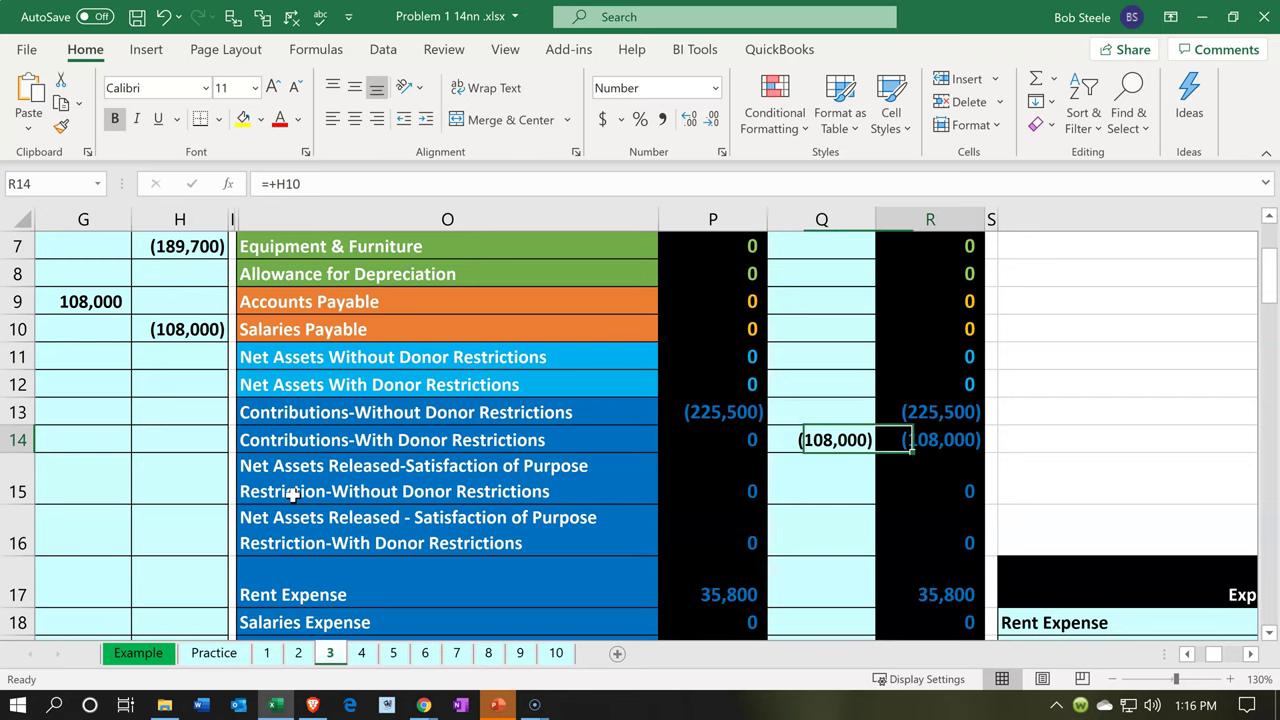
Step: Review the expense rows of the trial balance and inspect the ending-balance formula for Change temp accounts in R26
{"action": "key", "text": "Down"}
{"action": "key", "text": "Down"}
{"action": "key", "text": "Down"}
{"action": "key", "text": "Down"}
{"action": "key", "text": "Down"}
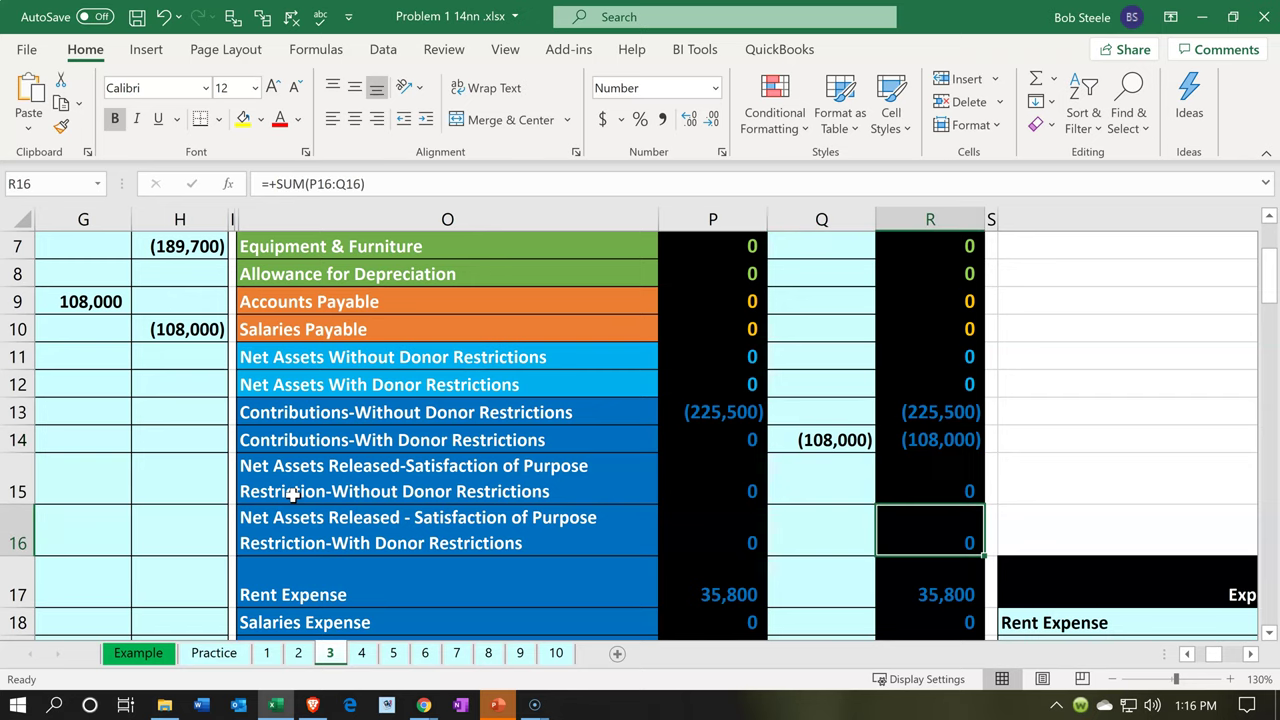
{"action": "key", "text": "Down"}
{"action": "key", "text": "Down"}
{"action": "key", "text": "Down"}
{"action": "key", "text": "Down"}
{"action": "key", "text": "Down"}
{"action": "key", "text": "Down"}
{"action": "key", "text": "Down"}
{"action": "key", "text": "Down"}
{"action": "key", "text": "Down"}
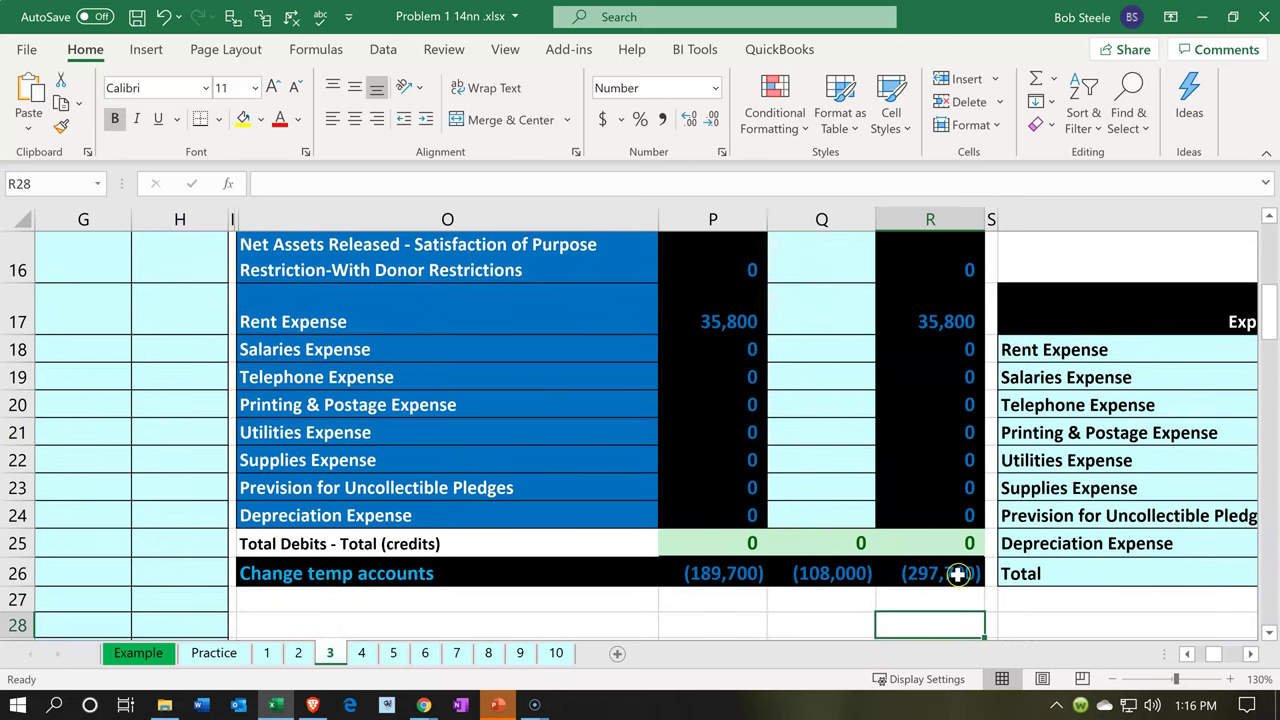
{"action": "left_click", "coordinate": [924, 573]}
{"action": "double_click", "coordinate": [924, 573]}
{"action": "key", "text": "Return"}
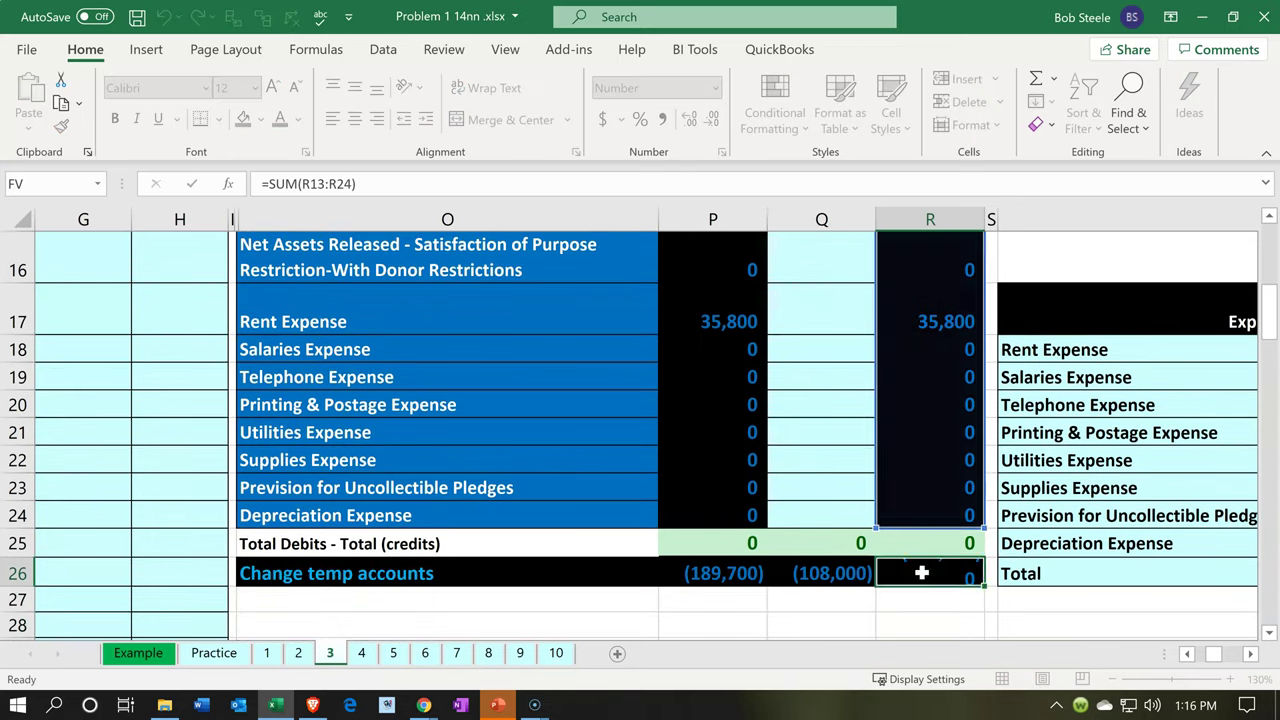
Step: Review the Statement of Financial Position and the without- and with-donor-restriction columns of the Statement of Activities
{"action": "key", "text": "Right"}
{"action": "key", "text": "Right"}
{"action": "key", "text": "Right"}
{"action": "key", "text": "Right"}
{"action": "key", "text": "Right"}
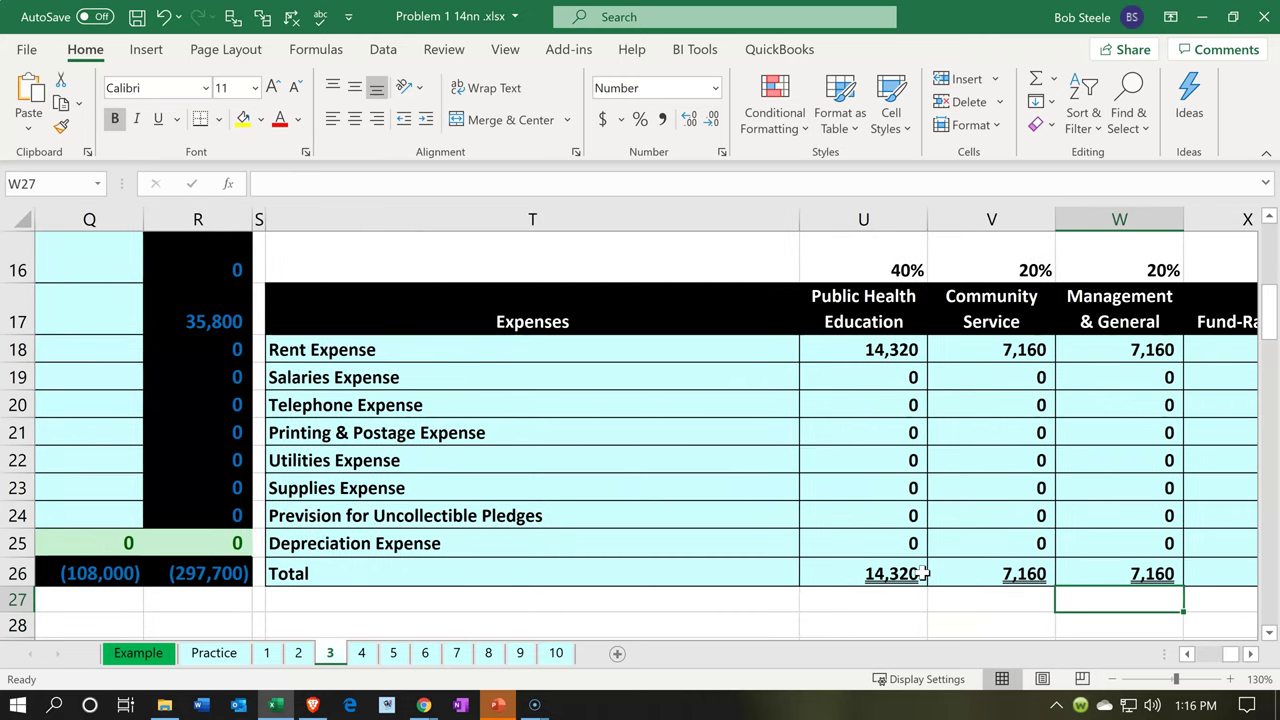
{"action": "scroll", "coordinate": [964, 516], "scroll_direction": "down", "scroll_amount": 3}
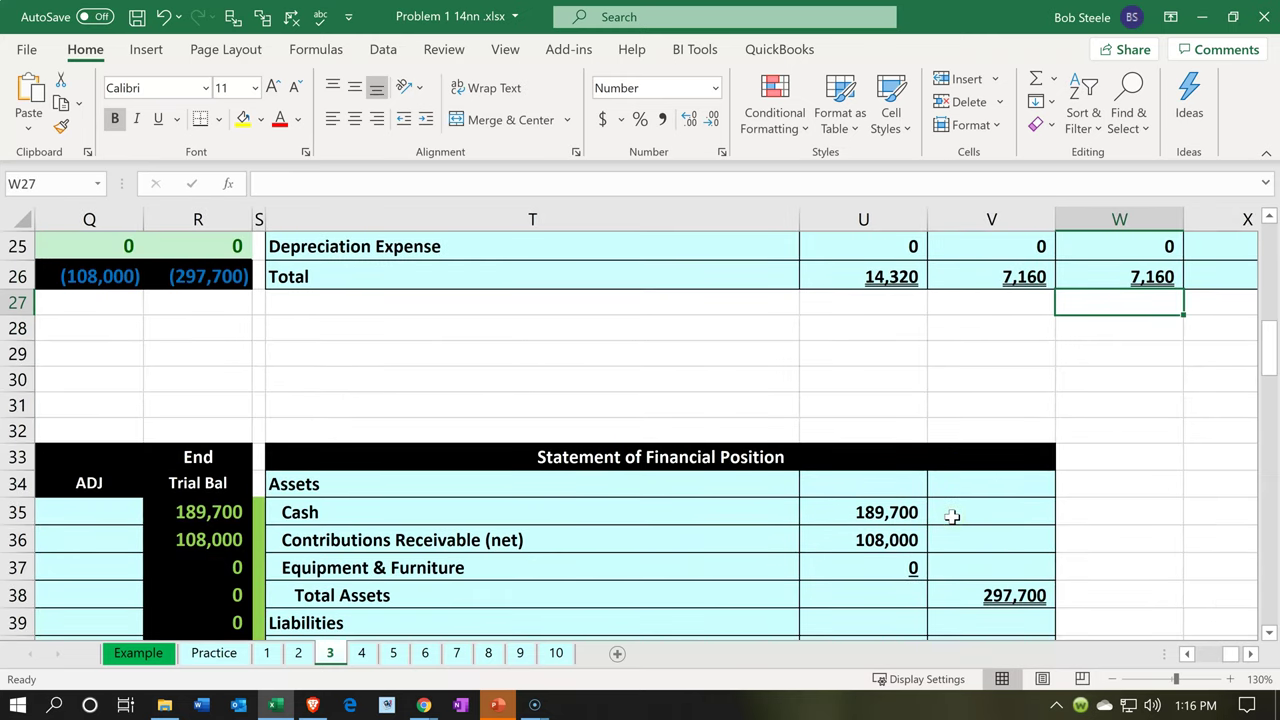
{"action": "scroll", "coordinate": [951, 516], "scroll_direction": "down", "scroll_amount": 7}
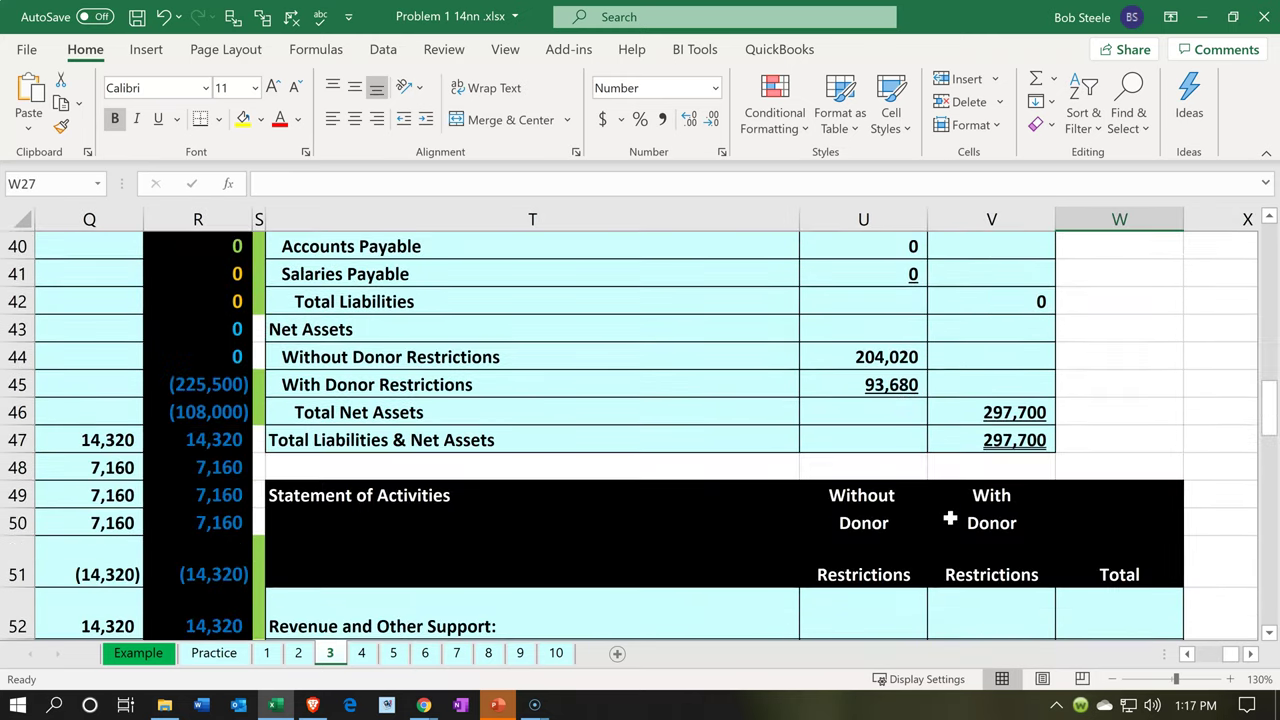
{"action": "scroll", "coordinate": [951, 516], "scroll_direction": "down", "scroll_amount": 1}
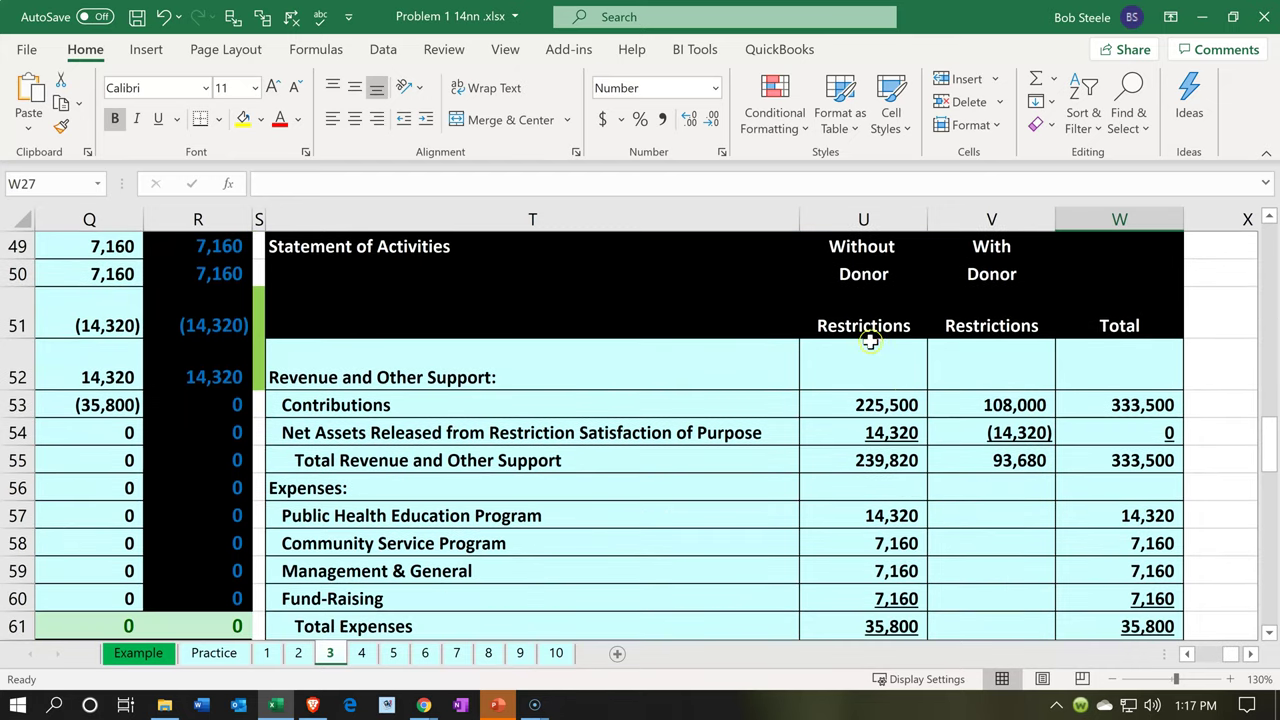
{"action": "left_click", "coordinate": [863, 335]}
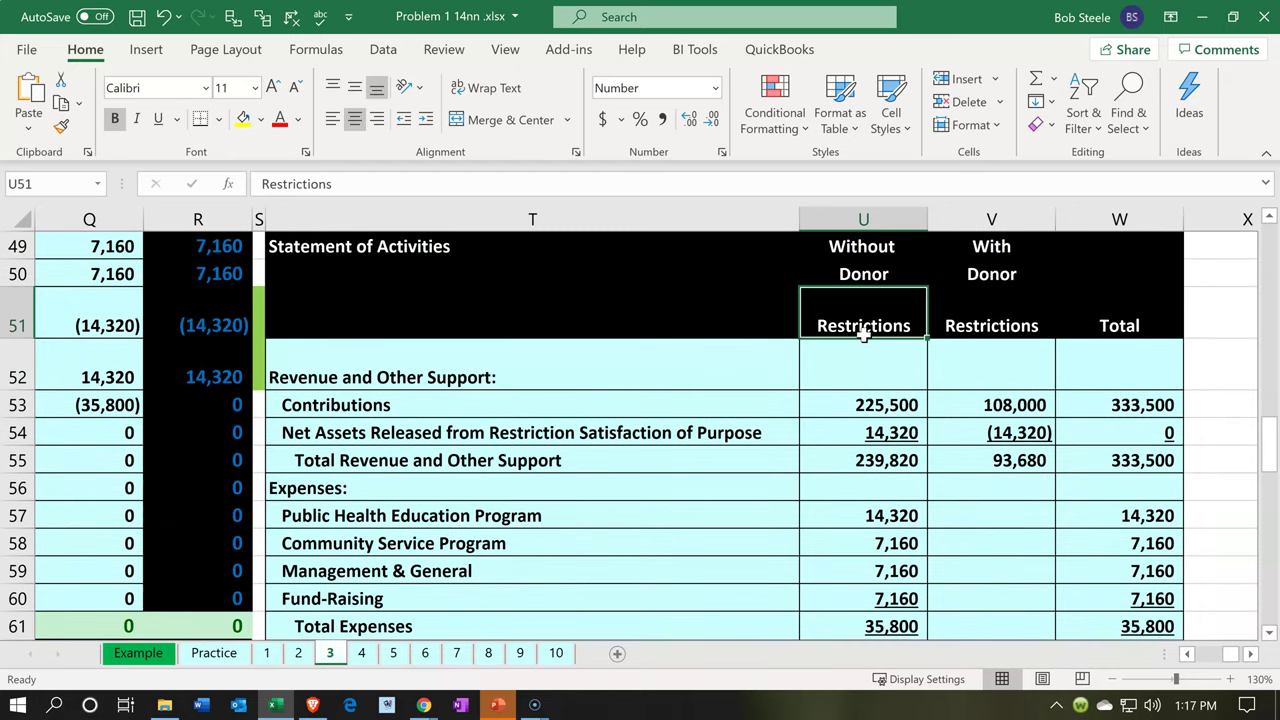
{"action": "key", "text": "Right"}
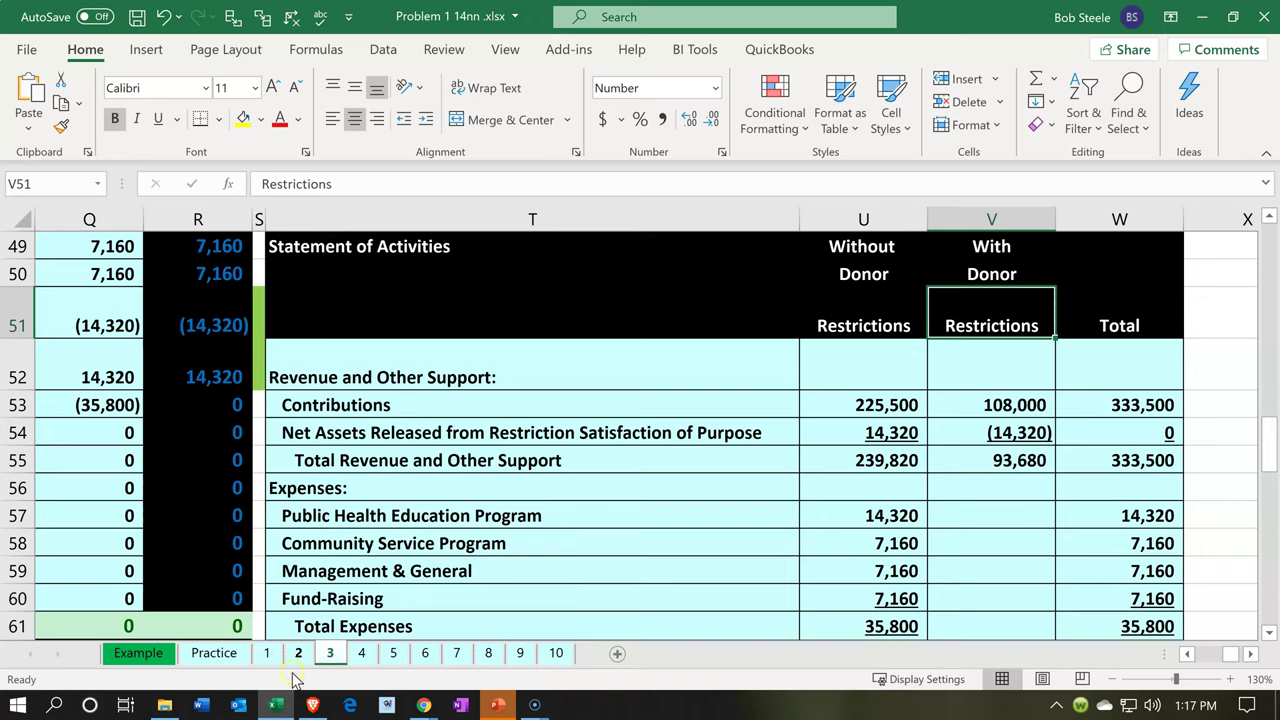
Step: Switch to Xero in the browser and start a new invoice
{"action": "left_click", "coordinate": [279, 709]}
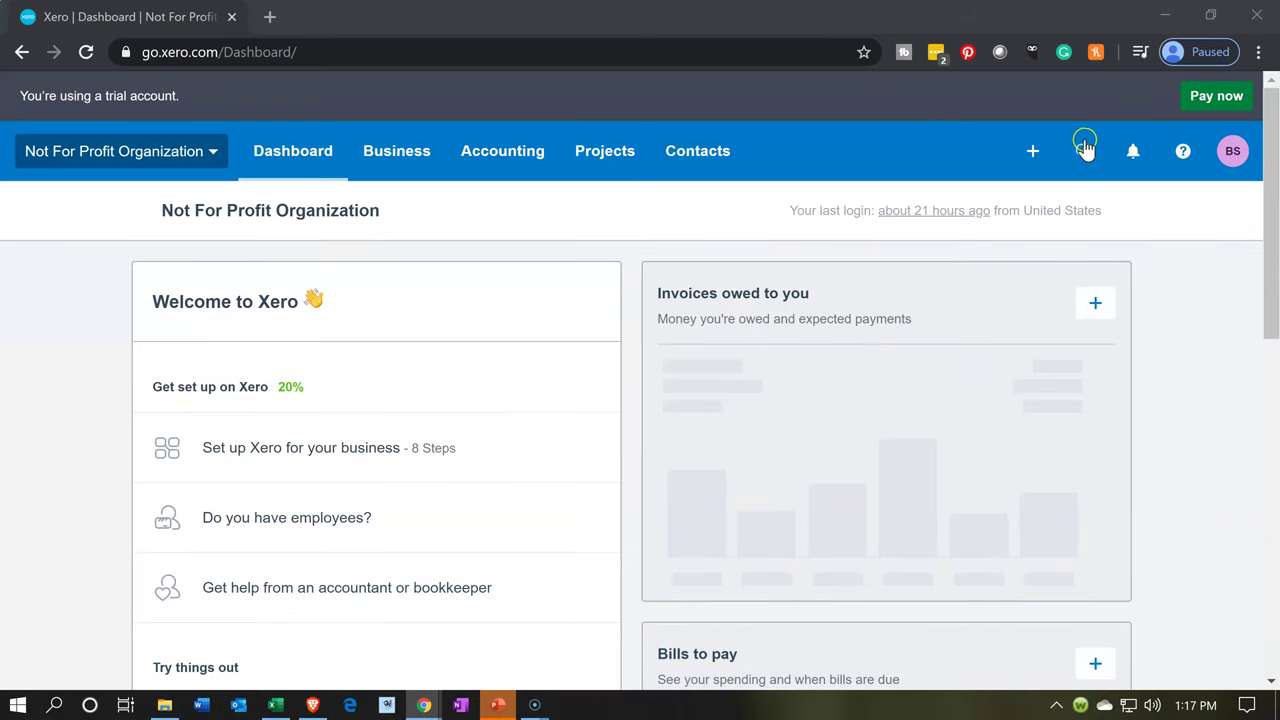
{"action": "left_click", "coordinate": [1036, 155]}
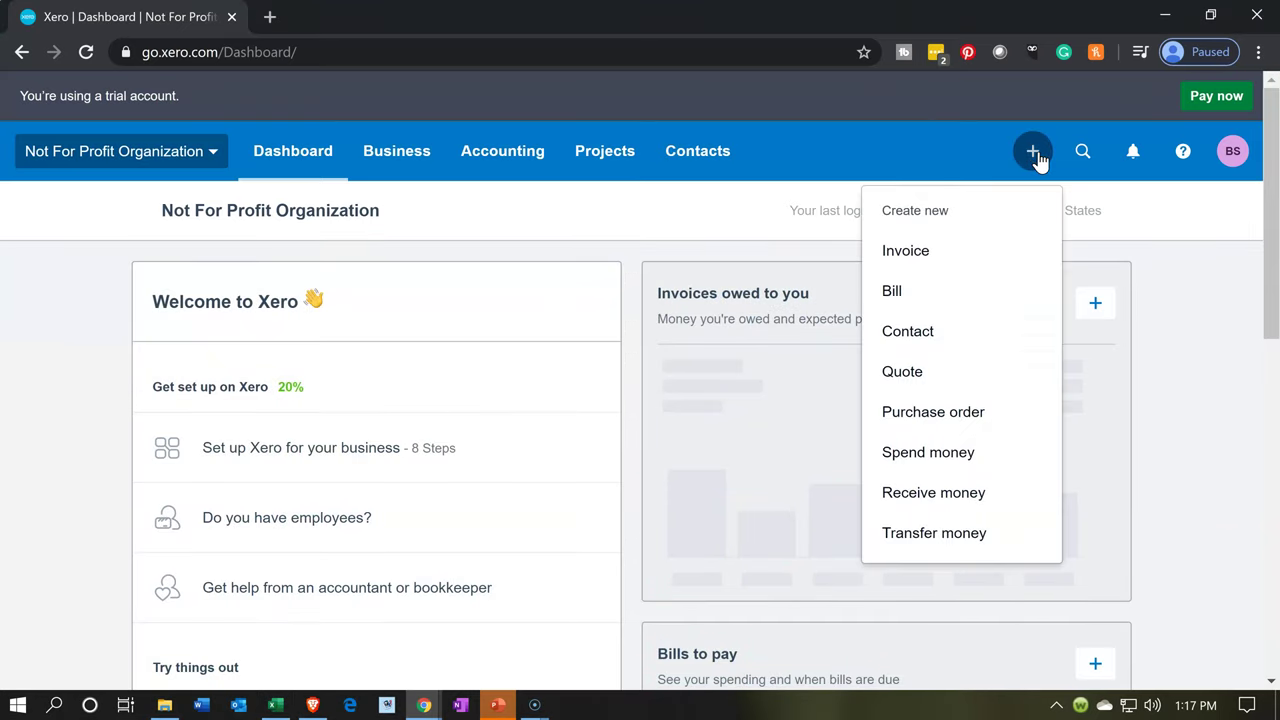
{"action": "left_click", "coordinate": [957, 245]}
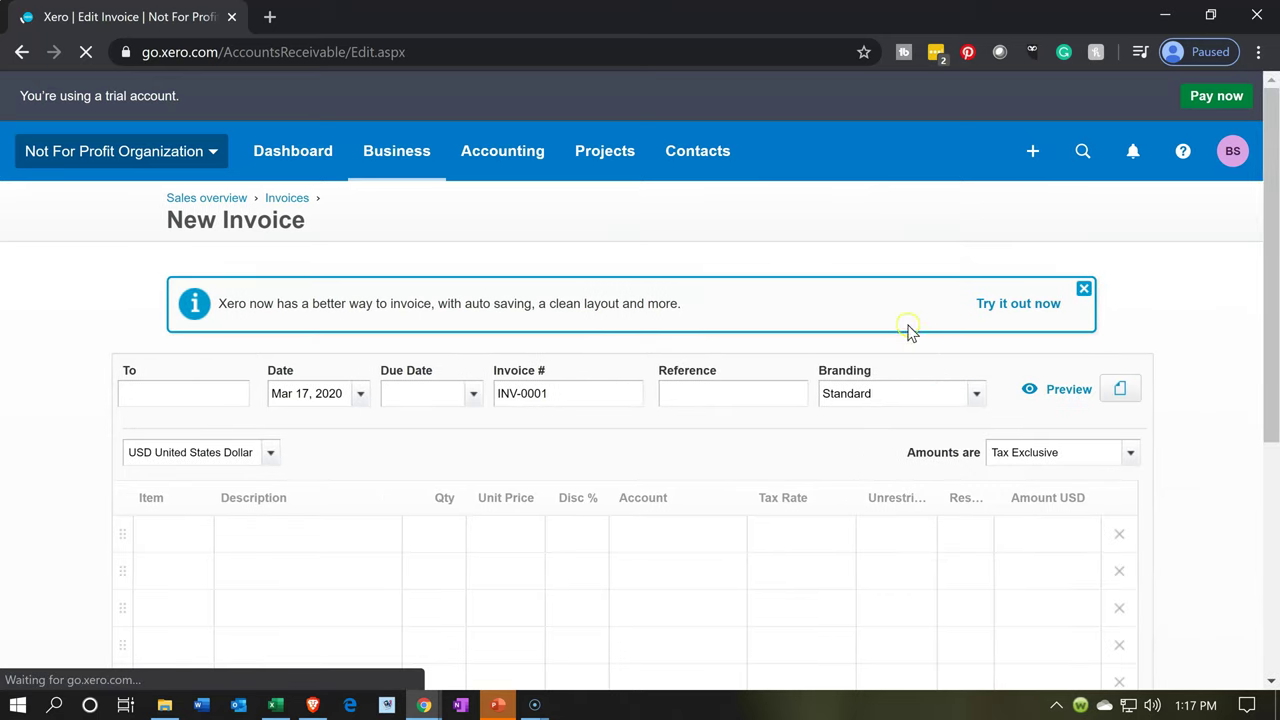
Step: Set the new invoice's branding to Pledge
{"action": "left_click", "coordinate": [980, 400]}
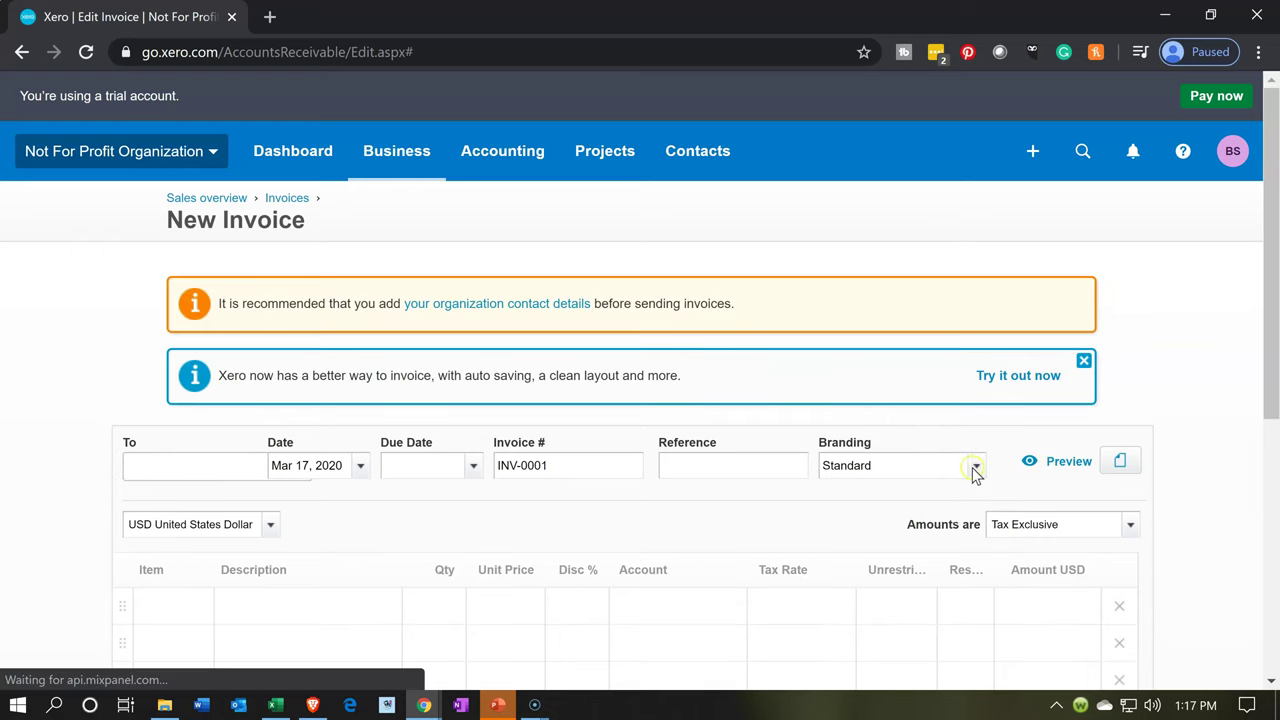
{"action": "left_click", "coordinate": [975, 468]}
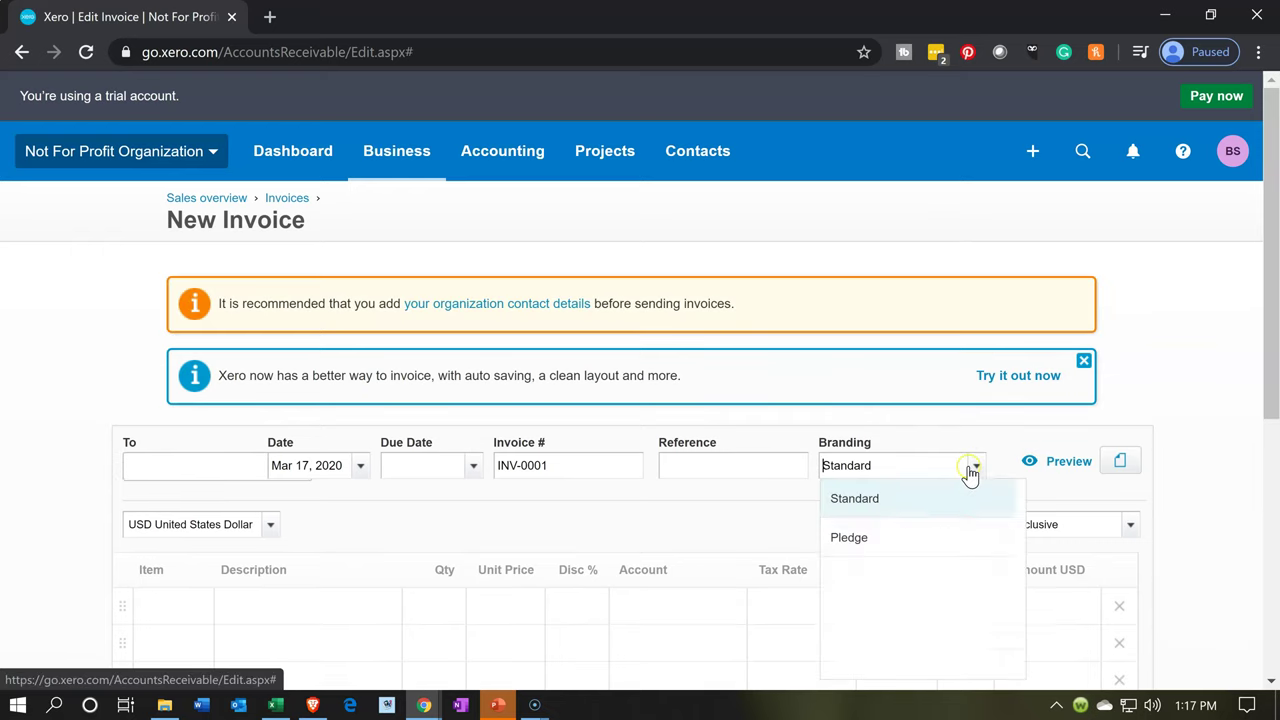
{"action": "left_click", "coordinate": [931, 537]}
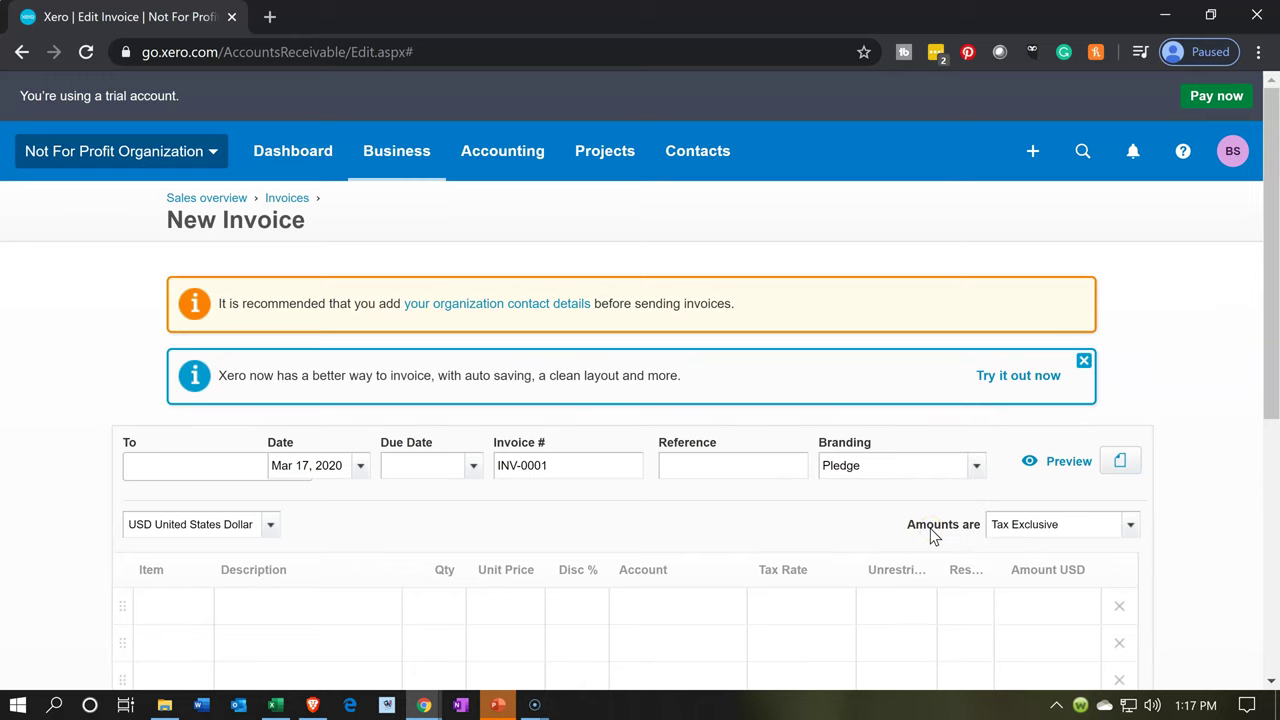
Step: Enter Pledger 1 as the new contact the invoice is addressed to
{"action": "scroll", "coordinate": [930, 528], "scroll_direction": "down", "scroll_amount": 1}
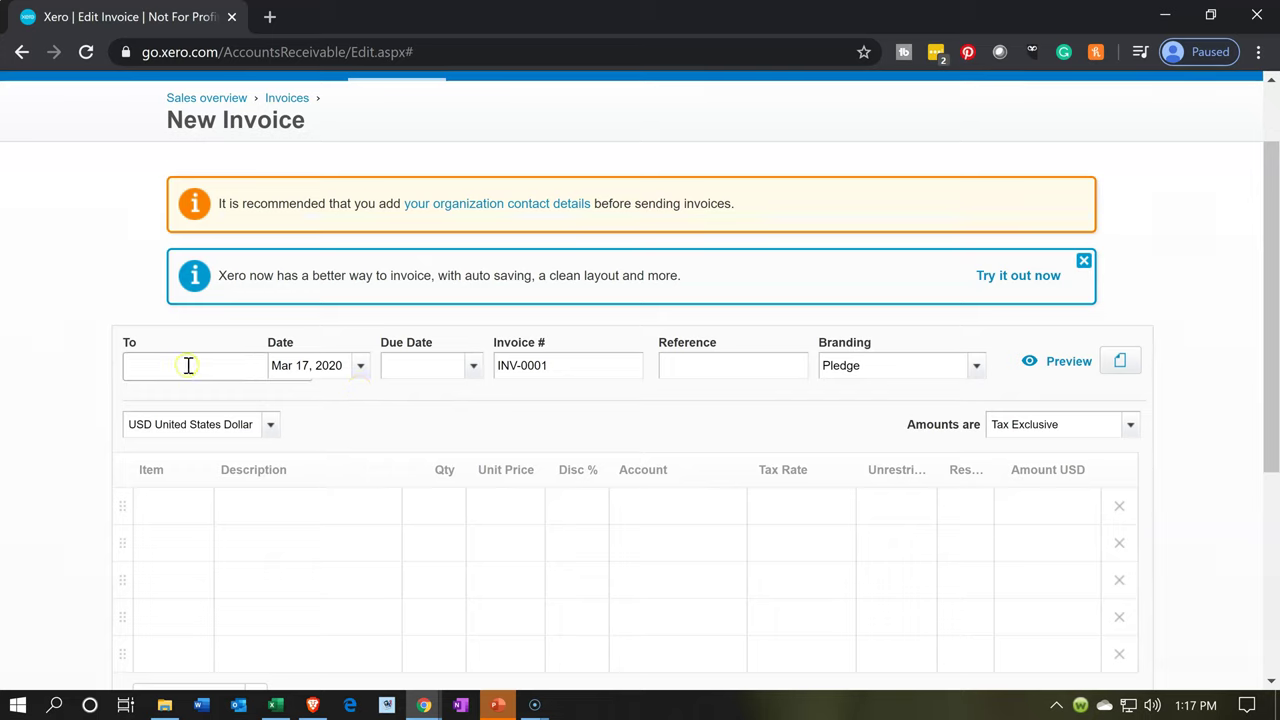
{"action": "type", "text": "Pl"}
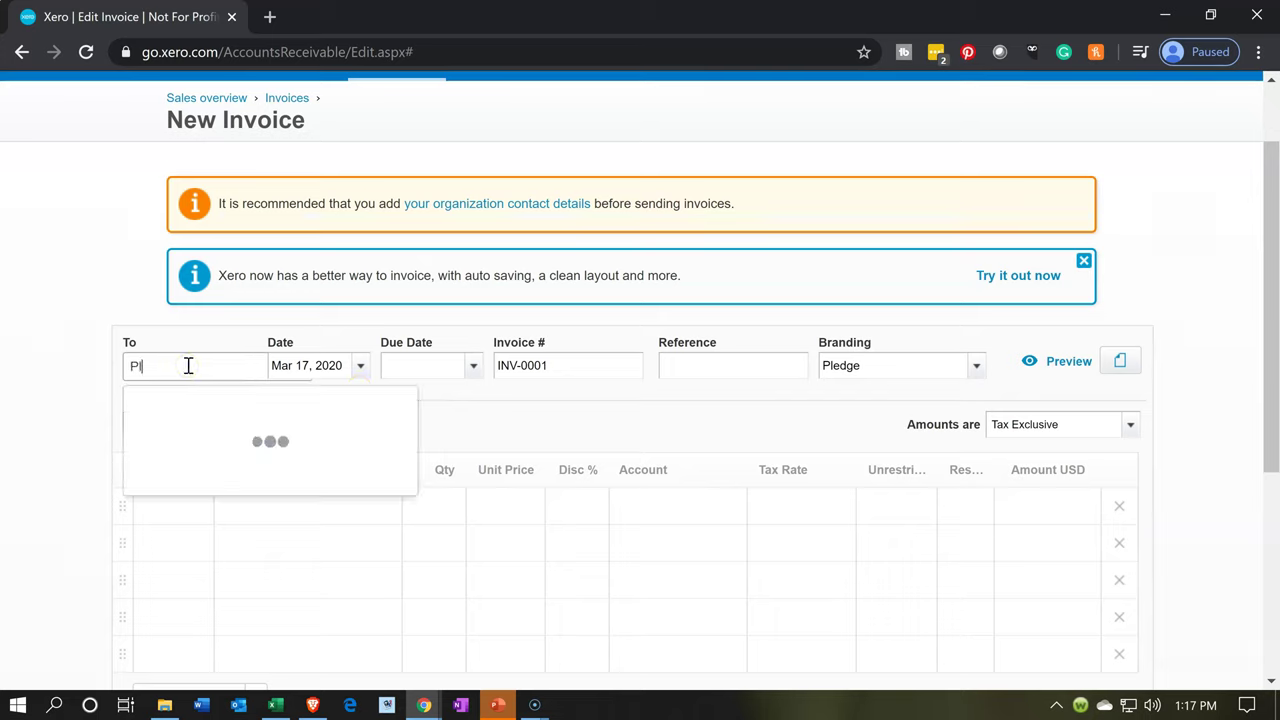
{"action": "type", "text": "edger 1"}
{"action": "key", "text": "Tab"}
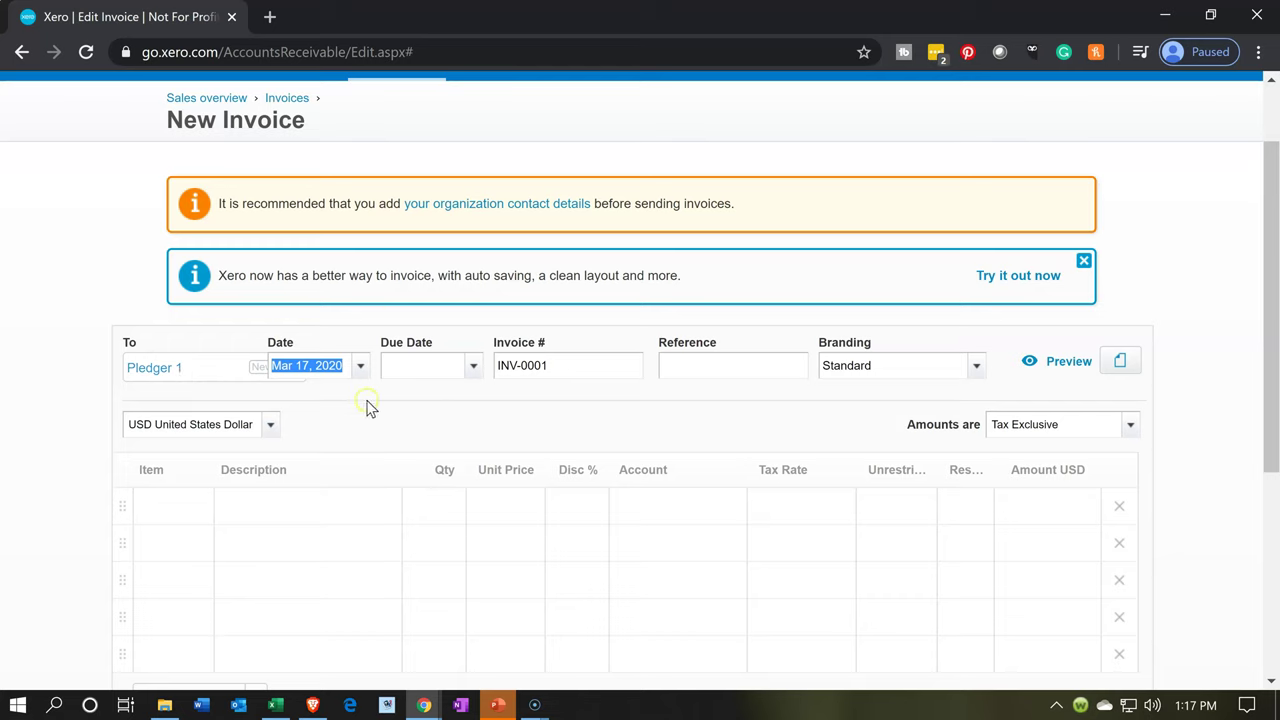
{"action": "left_click", "coordinate": [359, 368]}
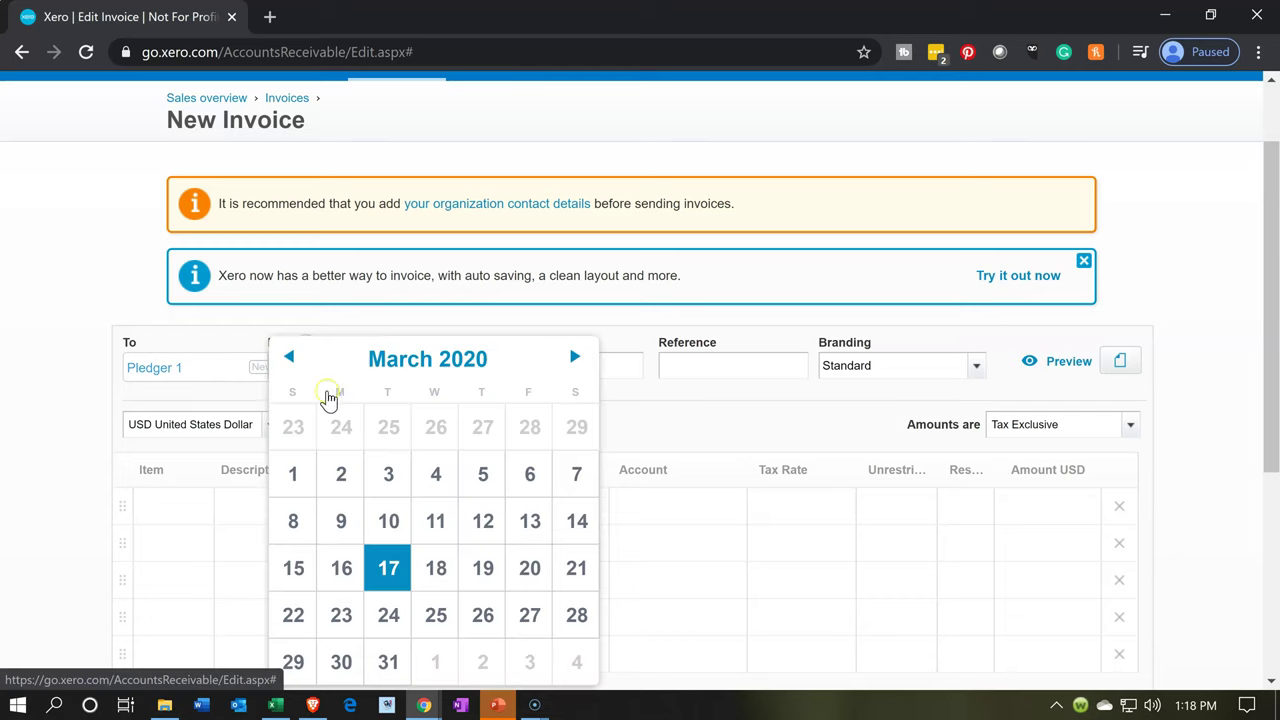
{"action": "left_click", "coordinate": [286, 362]}
{"action": "left_click", "coordinate": [286, 362]}
{"action": "left_click", "coordinate": [286, 362]}
{"action": "left_click", "coordinate": [286, 362]}
{"action": "left_click", "coordinate": [290, 364]}
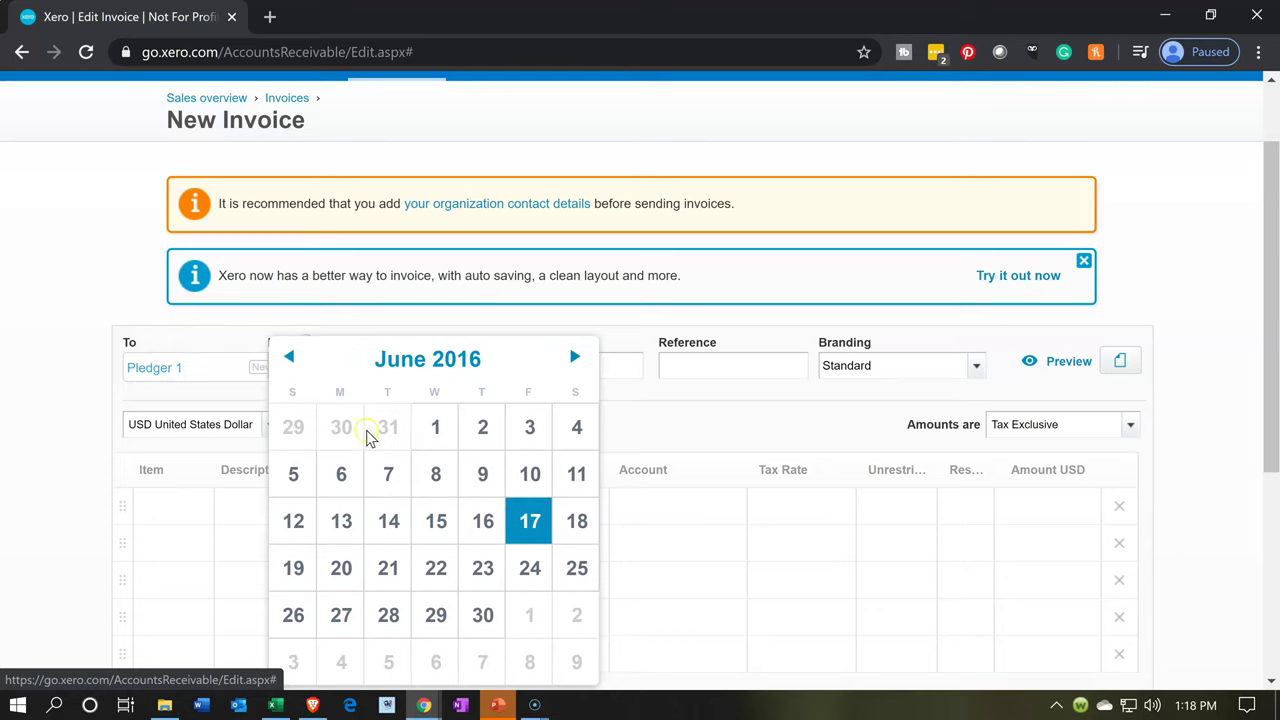
{"action": "left_click", "coordinate": [9, 528]}
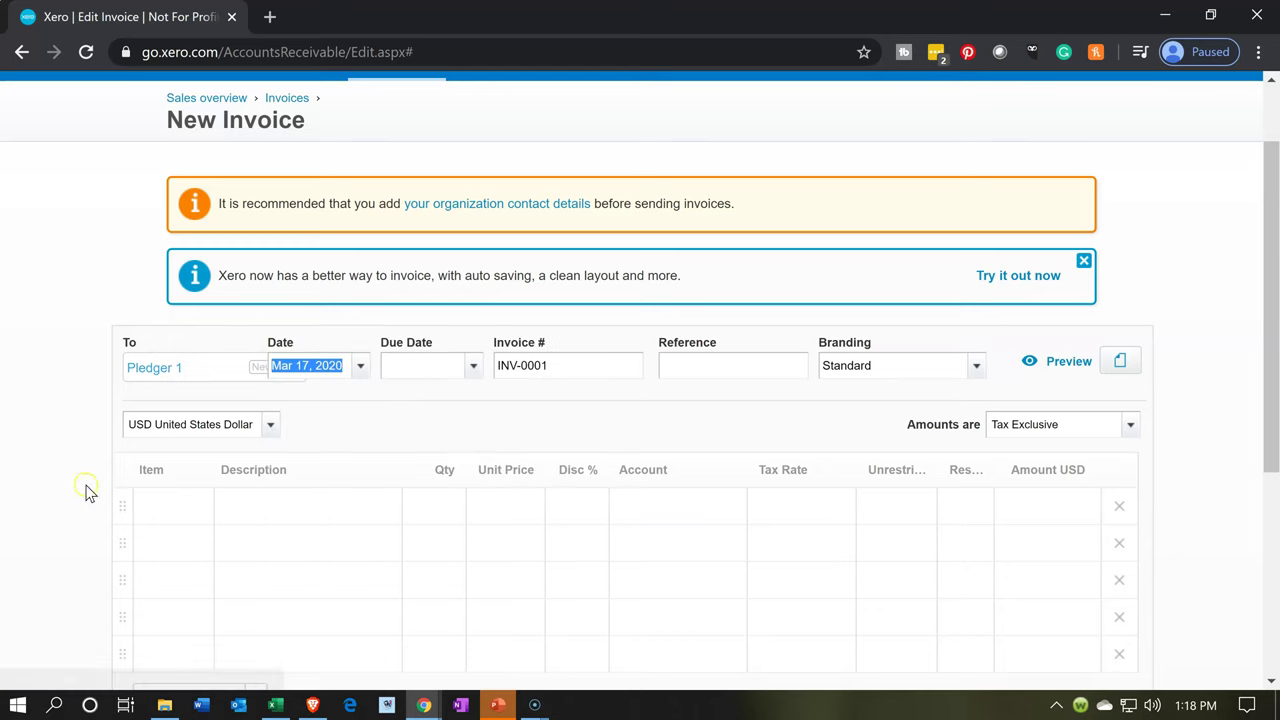
Step: Set the invoice date to Jan 3, 2020
{"action": "left_click", "coordinate": [358, 367]}
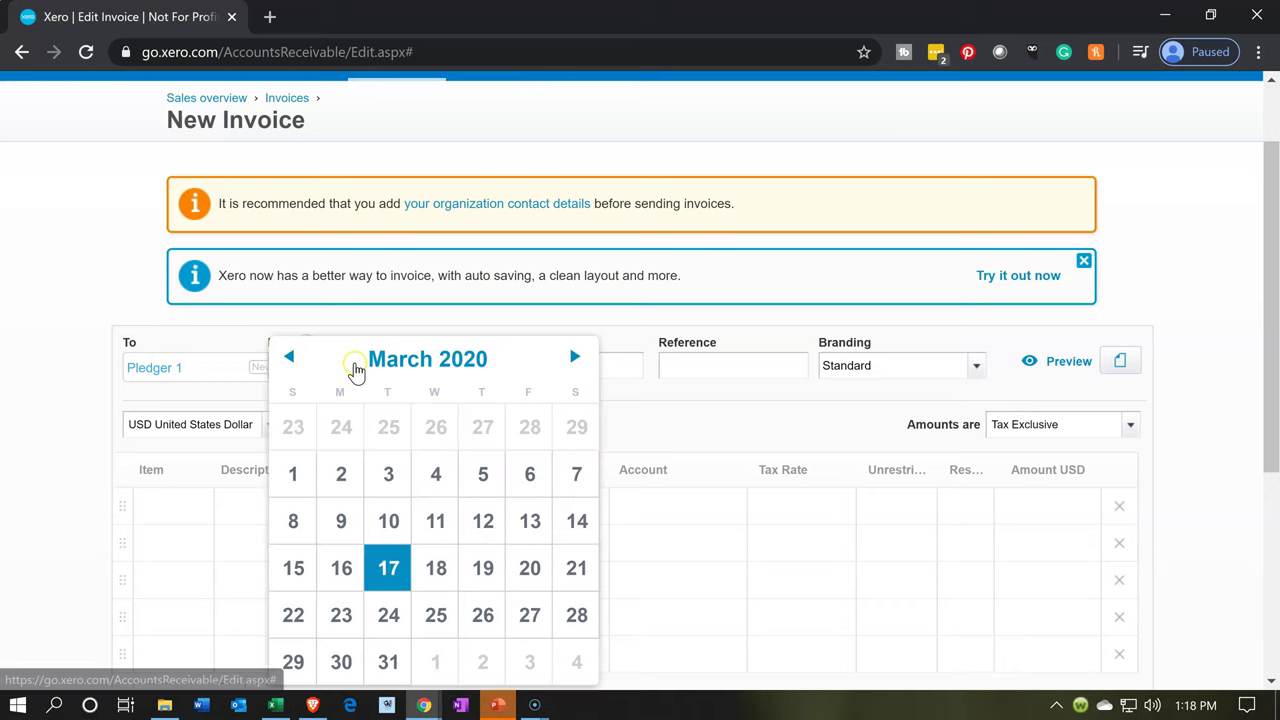
{"action": "left_click", "coordinate": [287, 360]}
{"action": "left_click", "coordinate": [287, 360]}
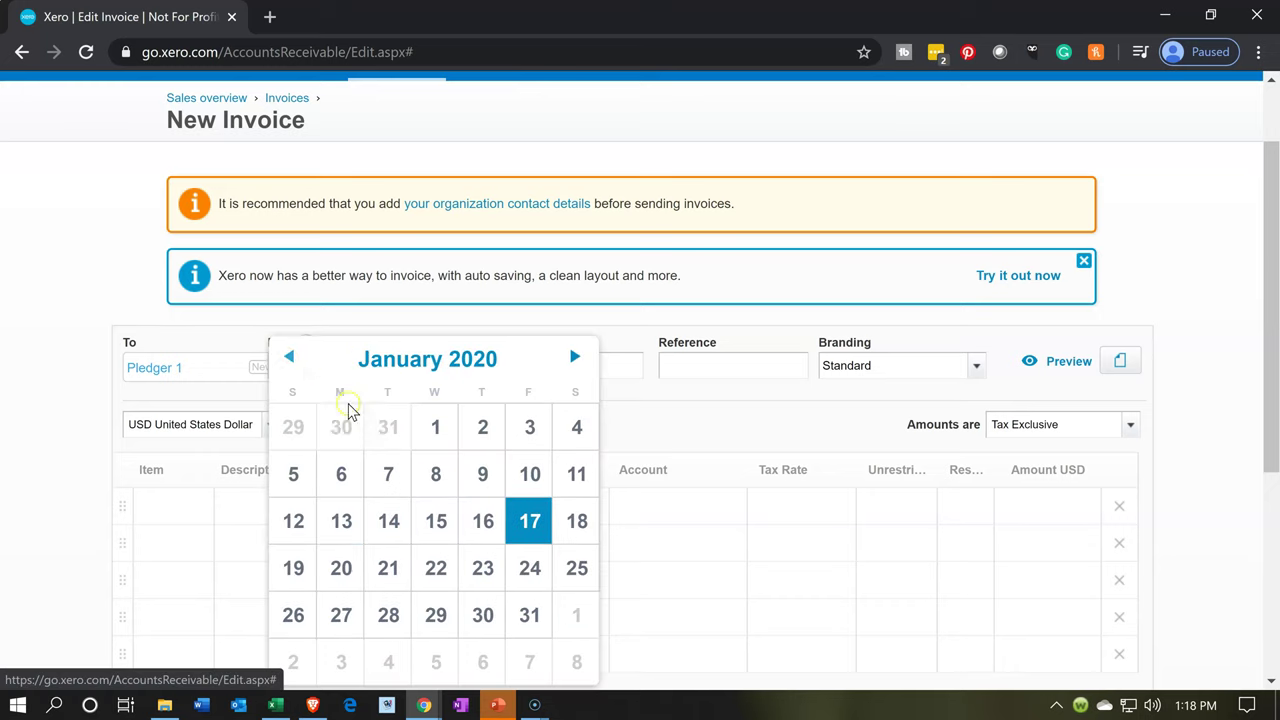
{"action": "left_click", "coordinate": [532, 426]}
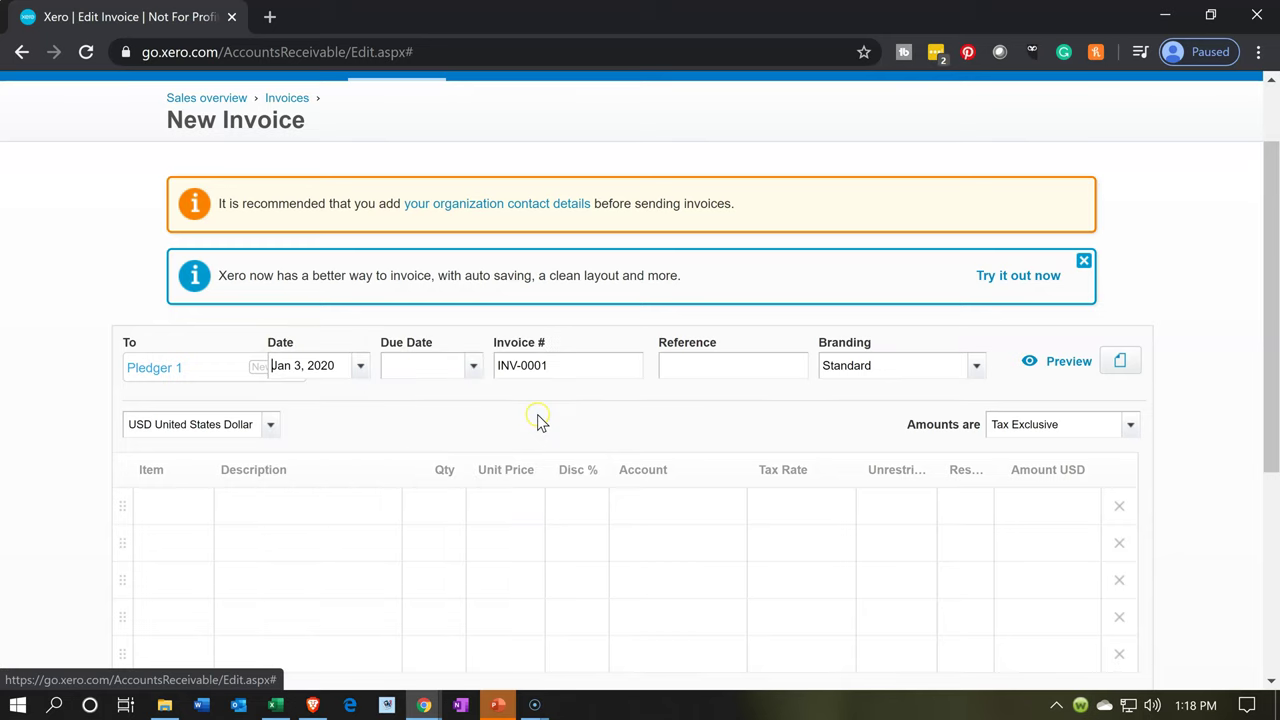
Step: Set the invoice's due date to Feb 3, 2020
{"action": "left_click", "coordinate": [475, 366]}
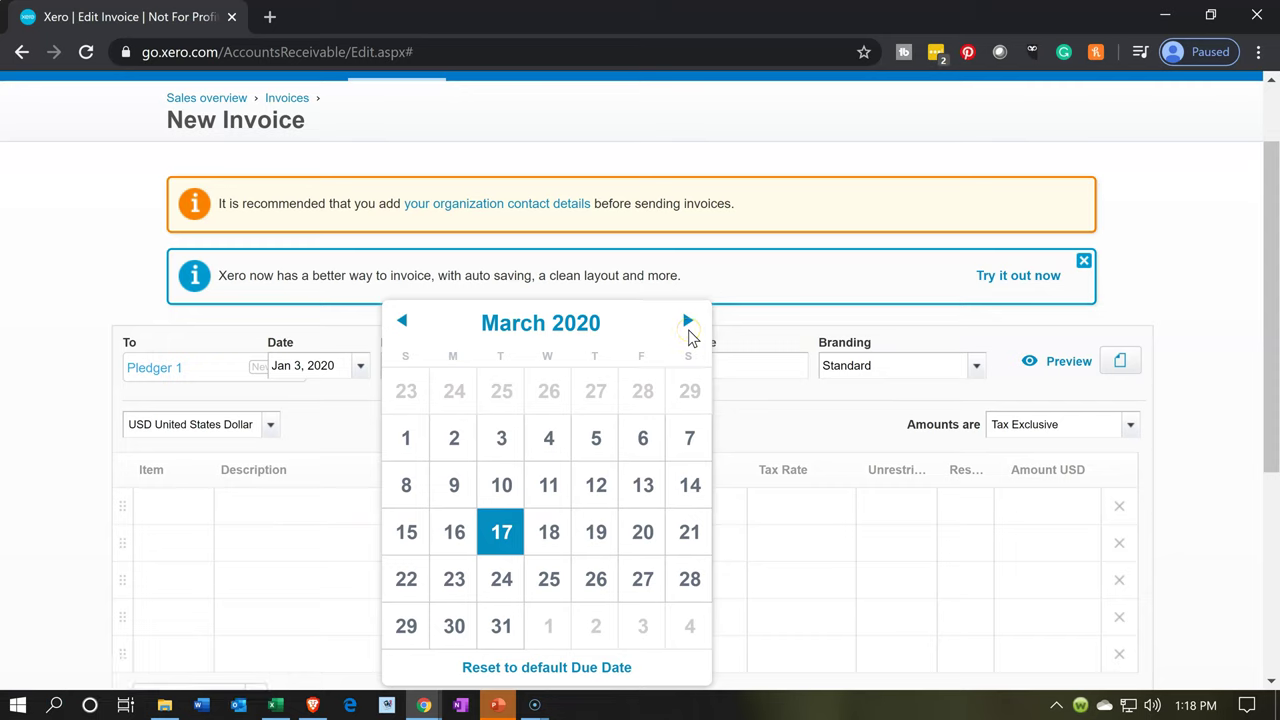
{"action": "left_click", "coordinate": [689, 321]}
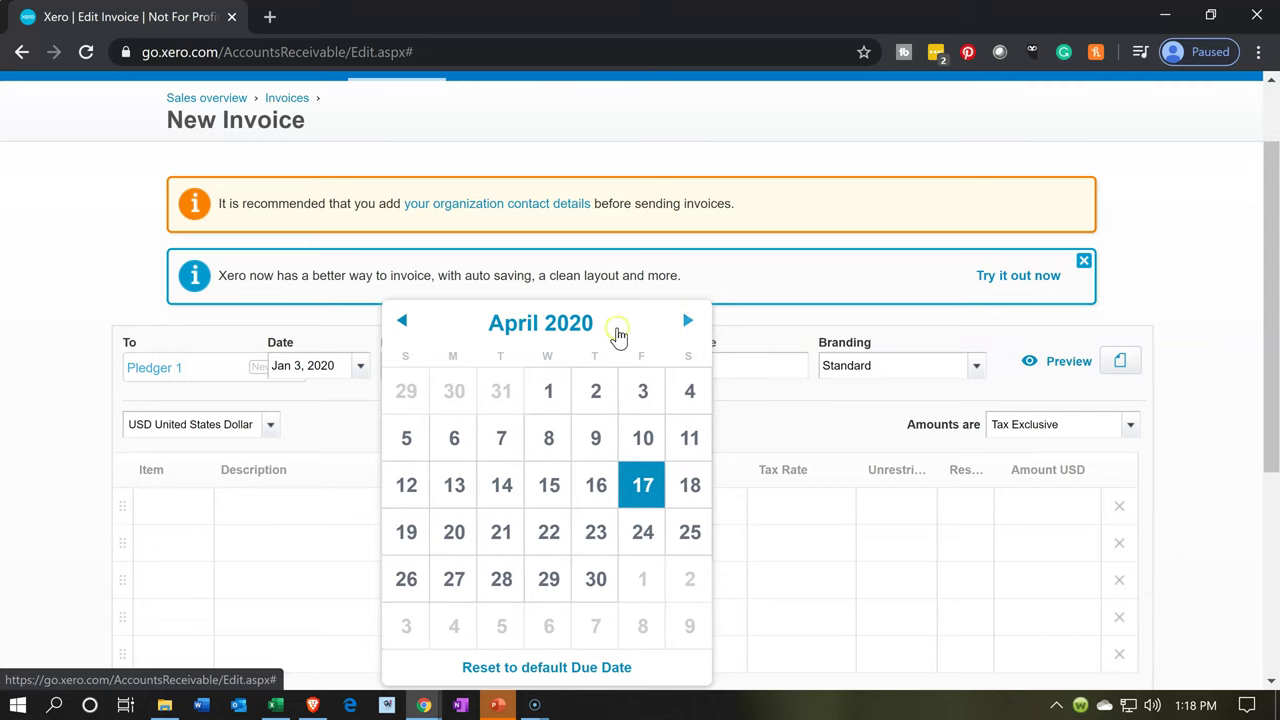
{"action": "left_click", "coordinate": [400, 321]}
{"action": "left_click", "coordinate": [399, 321]}
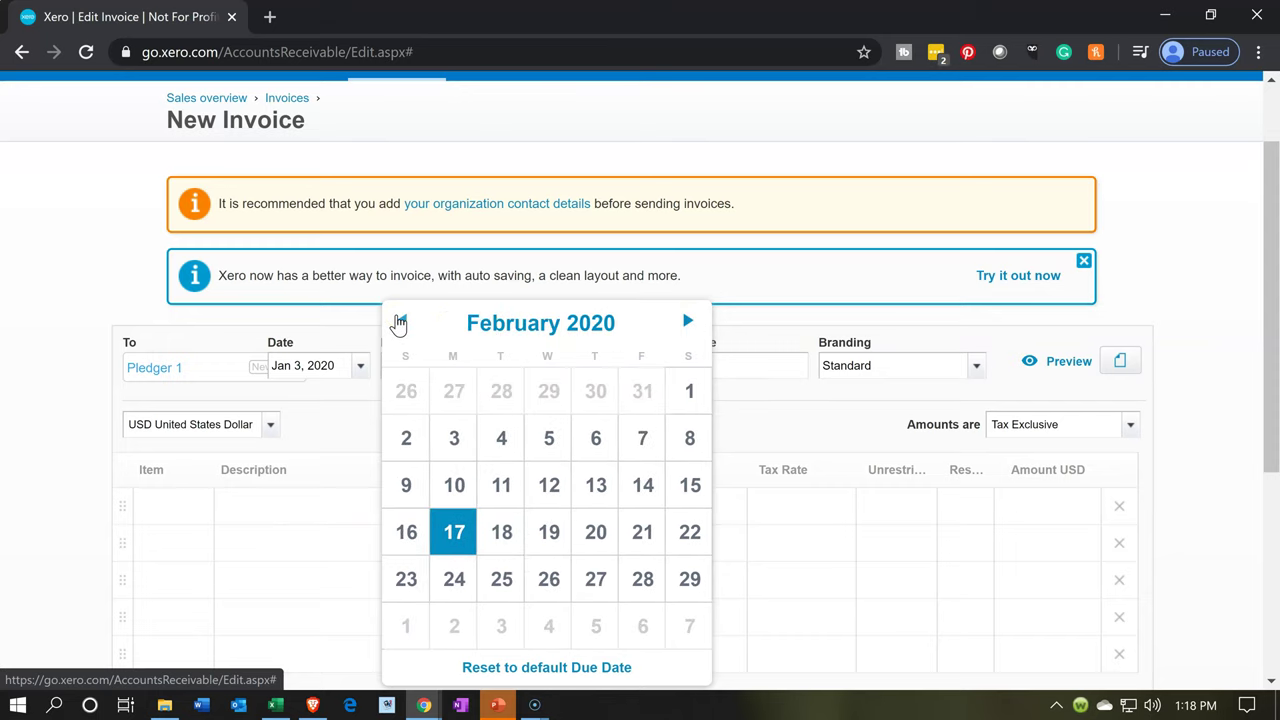
{"action": "left_click", "coordinate": [463, 453]}
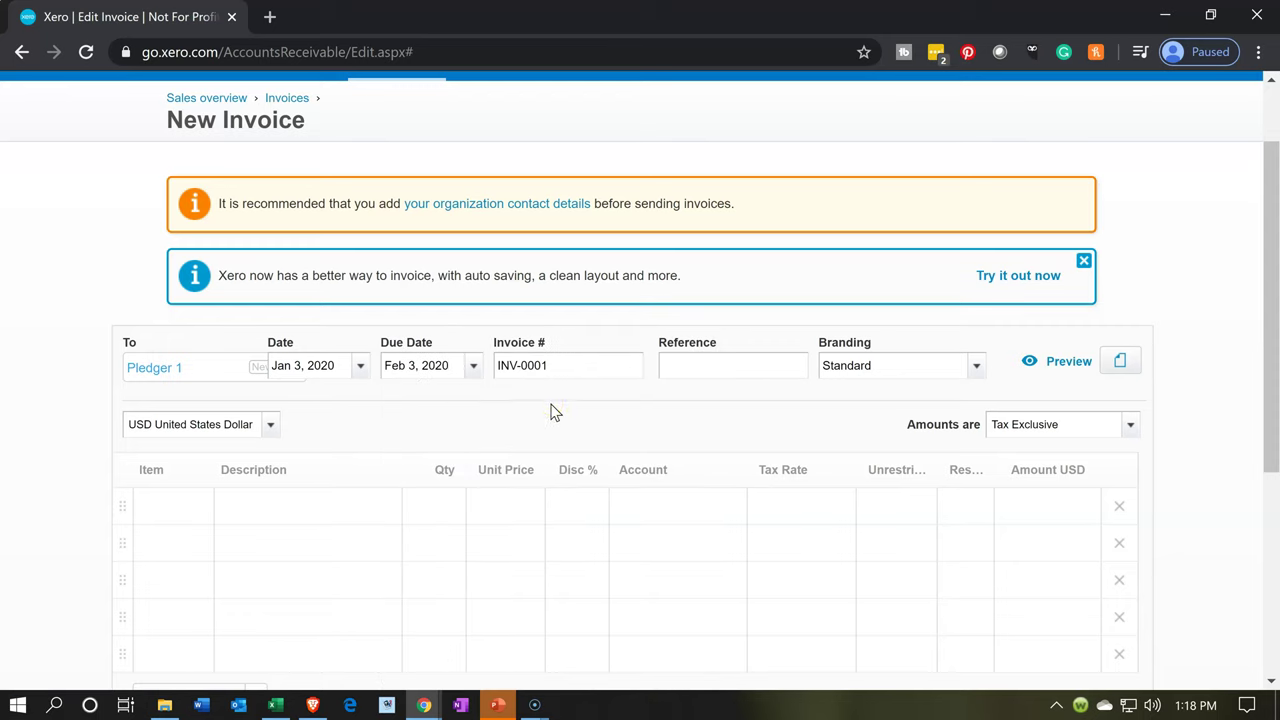
Step: Change the invoice's branding from Standard to Pledge
{"action": "left_click", "coordinate": [692, 396]}
{"action": "left_click", "coordinate": [975, 368]}
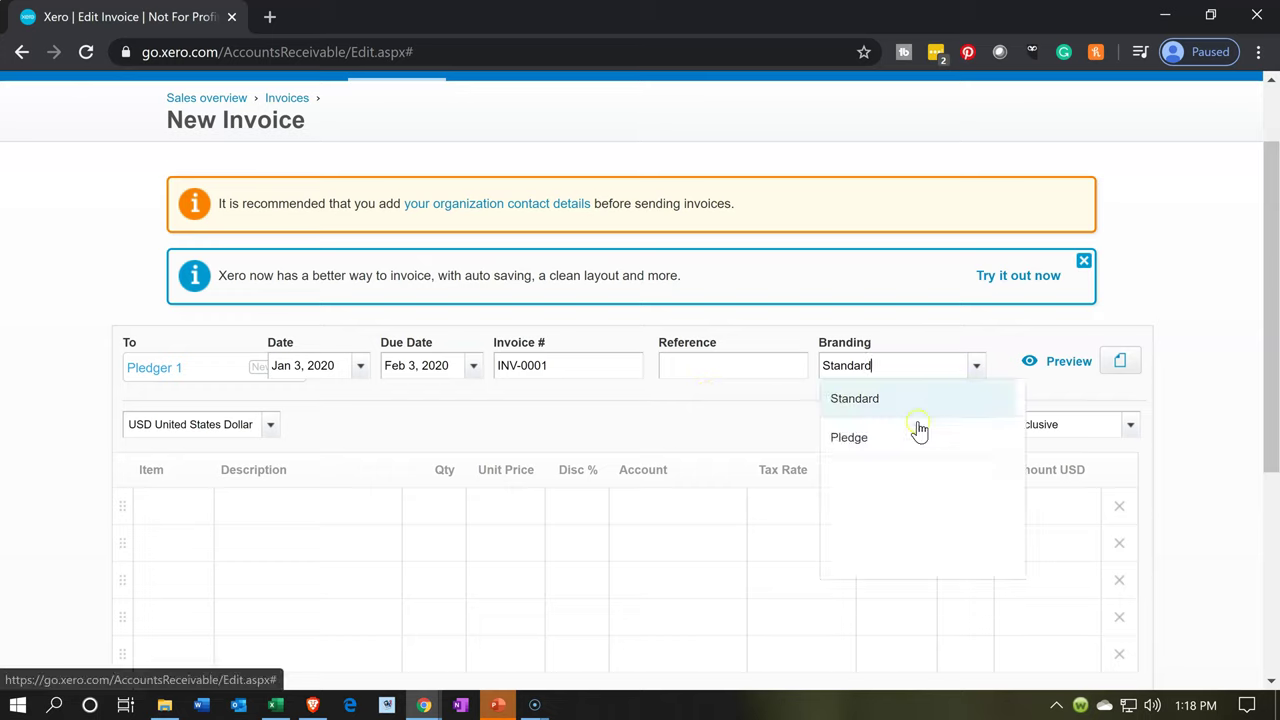
{"action": "left_click", "coordinate": [884, 436]}
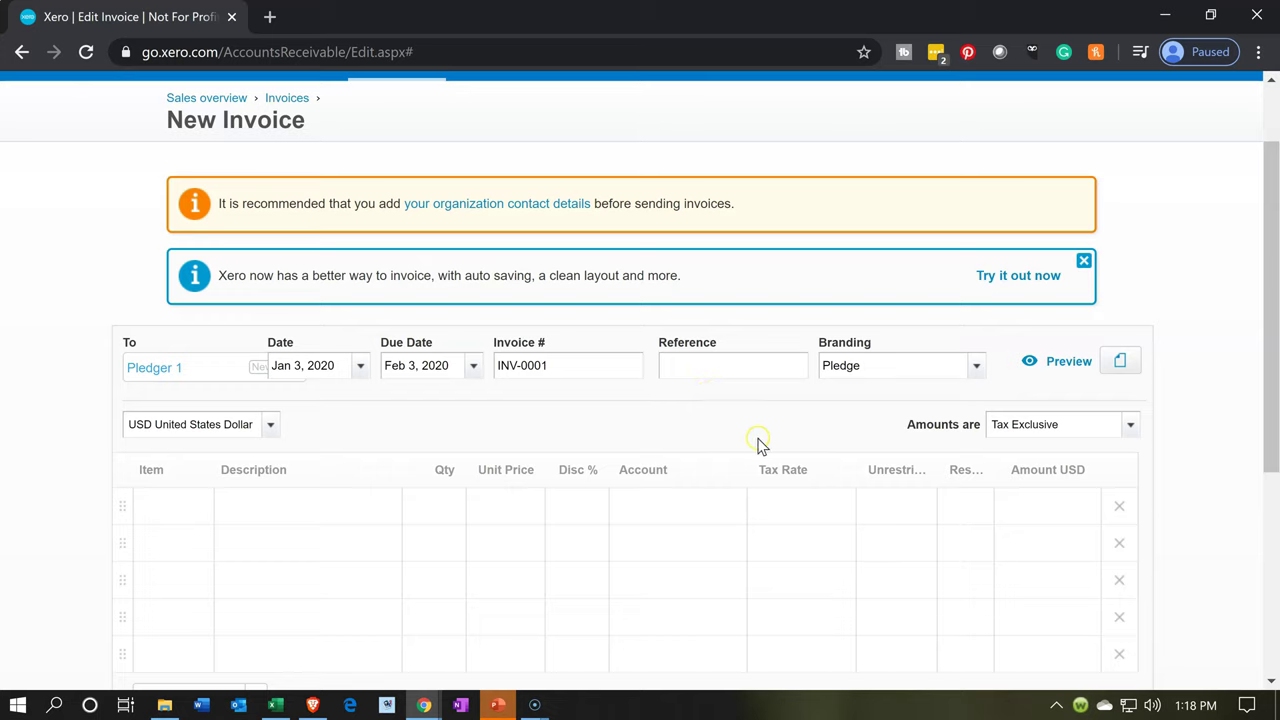
Step: Try to enter Pledge directly as the item on the first invoice line
{"action": "left_click", "coordinate": [200, 518]}
{"action": "left_click", "coordinate": [85, 513]}
{"action": "type", "text": "Pledge"}
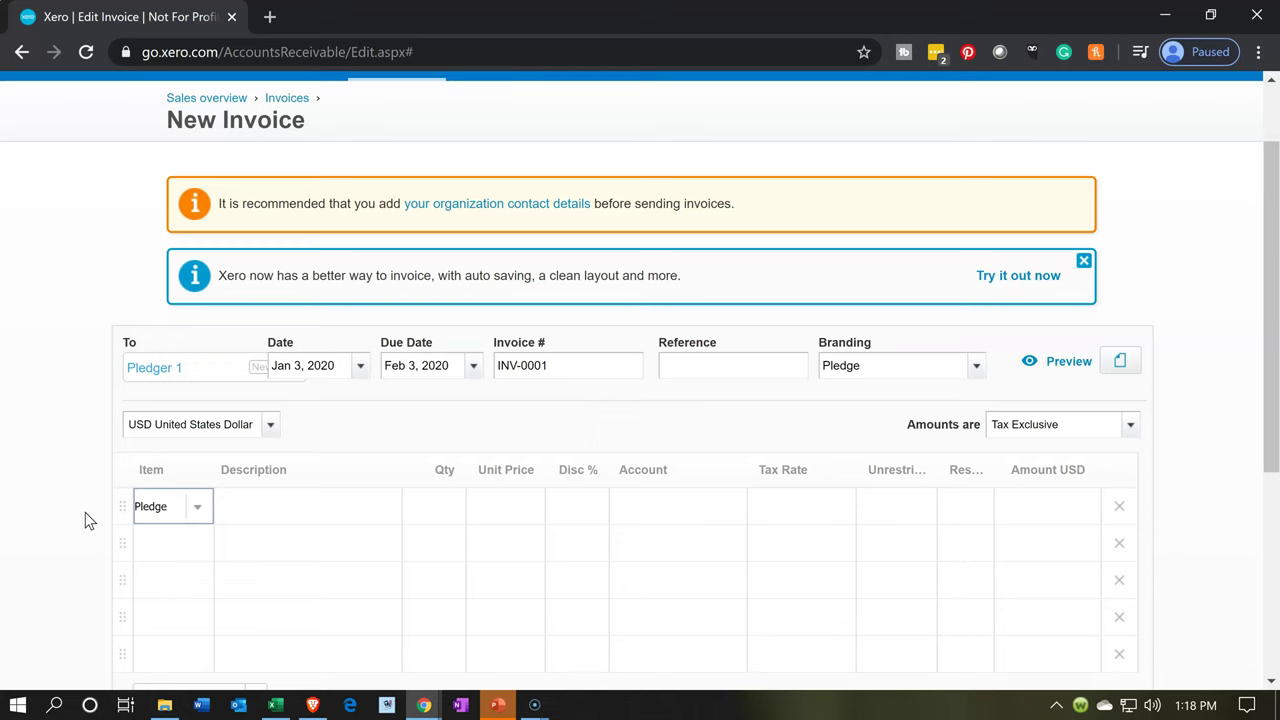
{"action": "key", "text": "Tab"}
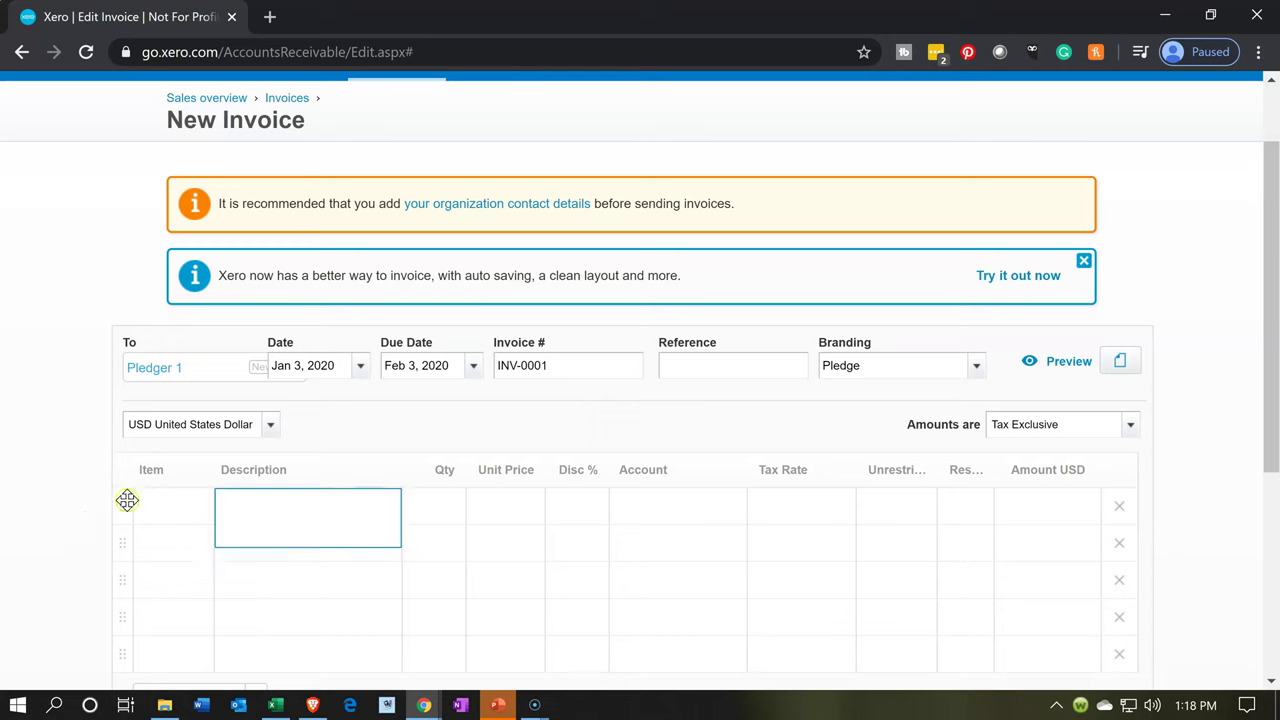
Step: Start a new item for the first invoice line and give it the item code Pledge
{"action": "left_click", "coordinate": [194, 508]}
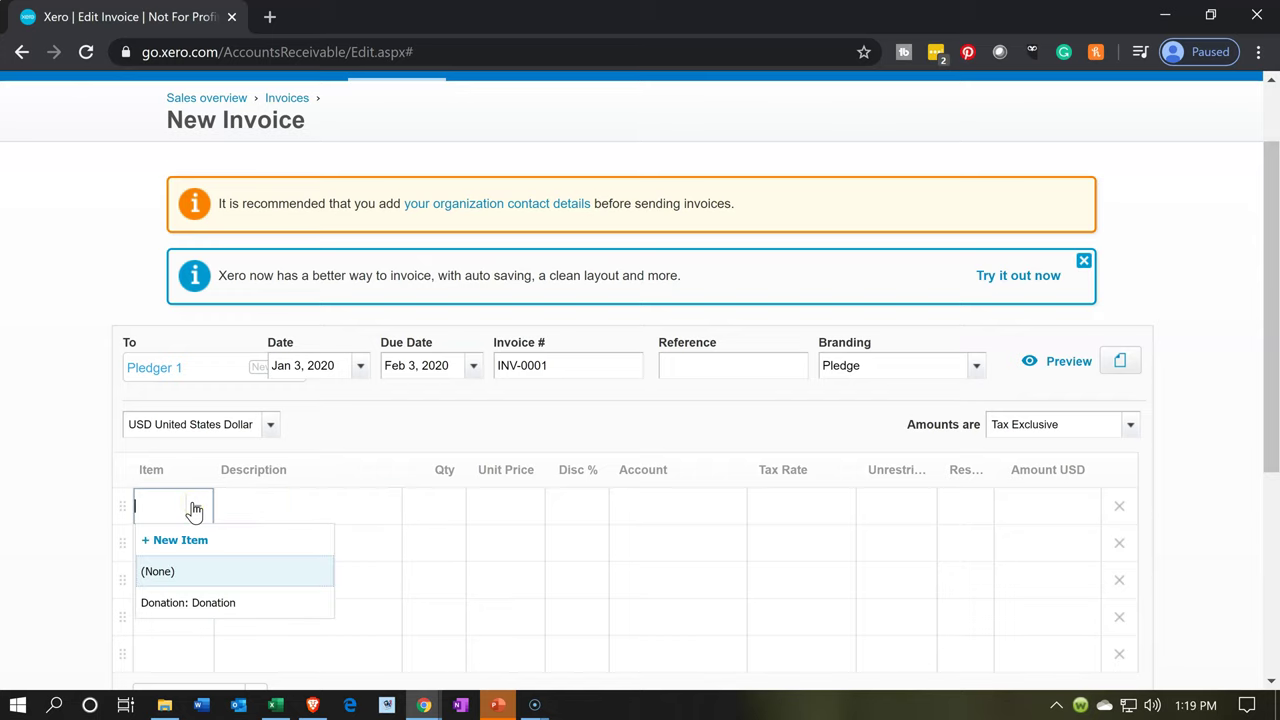
{"action": "left_click", "coordinate": [200, 541]}
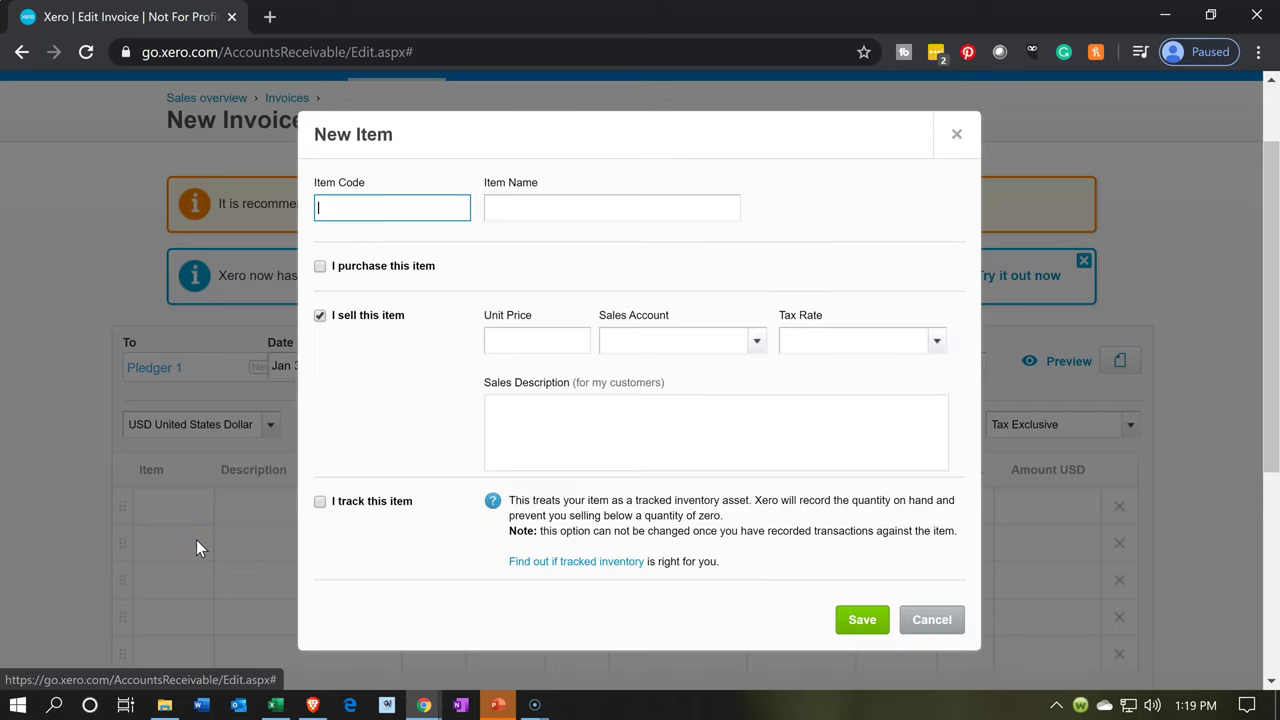
{"action": "type", "text": "D"}
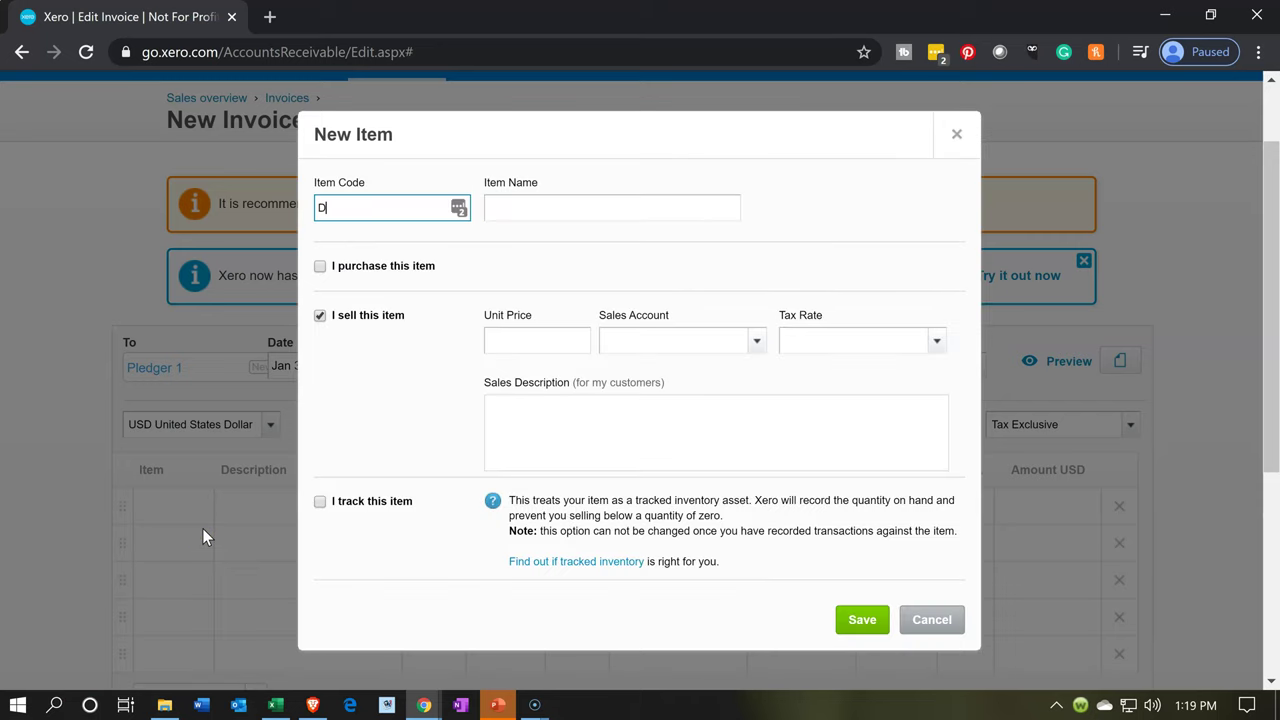
{"action": "key", "text": "BackSpace"}
{"action": "type", "text": "Pldege"}
{"action": "key", "text": "shift+Left"}
{"action": "key", "text": "shift+Left"}
{"action": "key", "text": "shift+Left"}
{"action": "key", "text": "shift+Left"}
{"action": "key", "text": "shift+Left"}
{"action": "key", "text": "shift+Left"}
{"action": "key", "text": "Right"}
{"action": "key", "text": "BackSpace"}
{"action": "key", "text": "BackSpace"}
{"action": "key", "text": "BackSpace"}
{"action": "key", "text": "BackSpace"}
{"action": "type", "text": "e"}
{"action": "type", "text": "ge"}
{"action": "key", "text": "BackSpace"}
{"action": "key", "text": "BackSpace"}
{"action": "type", "text": "dge"}
Step: Copy the item code into the item name so the new item is also named Pledge
{"action": "key", "text": "ctrl+a"}
{"action": "key", "text": "ctrl+c"}
{"action": "key", "text": "Tab"}
{"action": "key", "text": "ctrl+v"}
{"action": "key", "text": "Tab"}
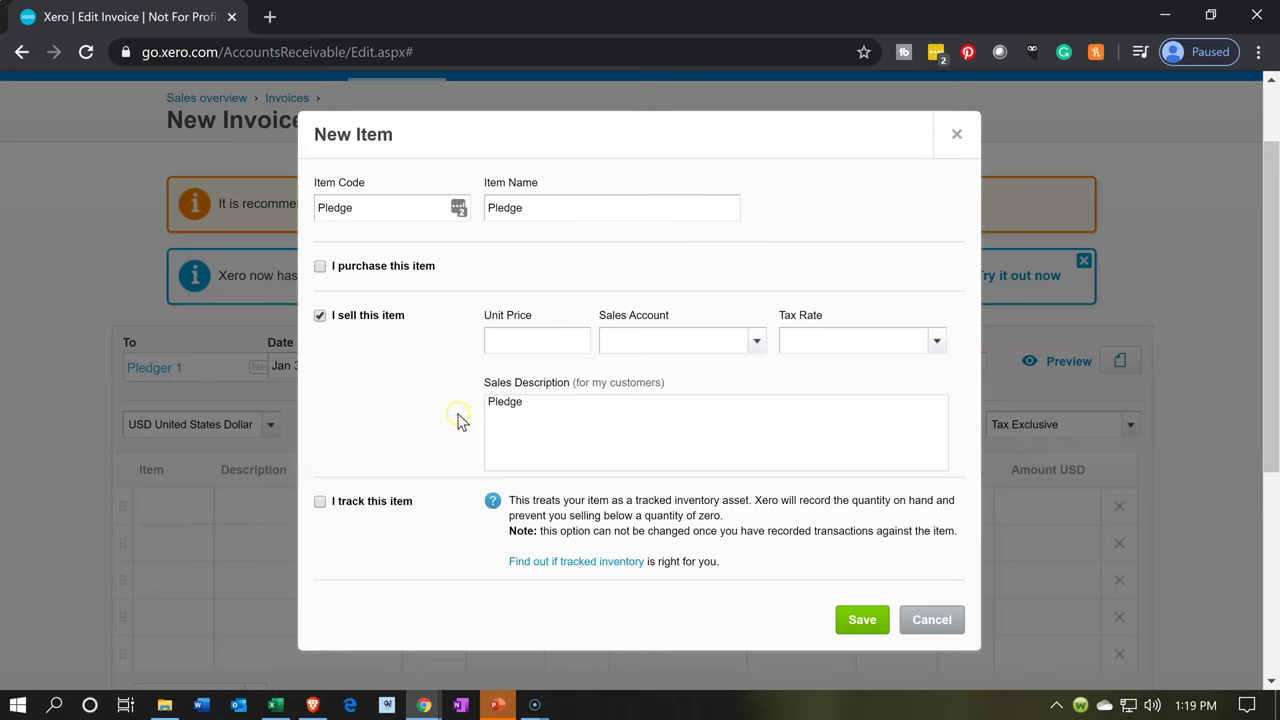
Step: Start adding a new sales account for the Pledge item and set its account type to Sales
{"action": "left_click", "coordinate": [519, 341]}
{"action": "left_click", "coordinate": [753, 343]}
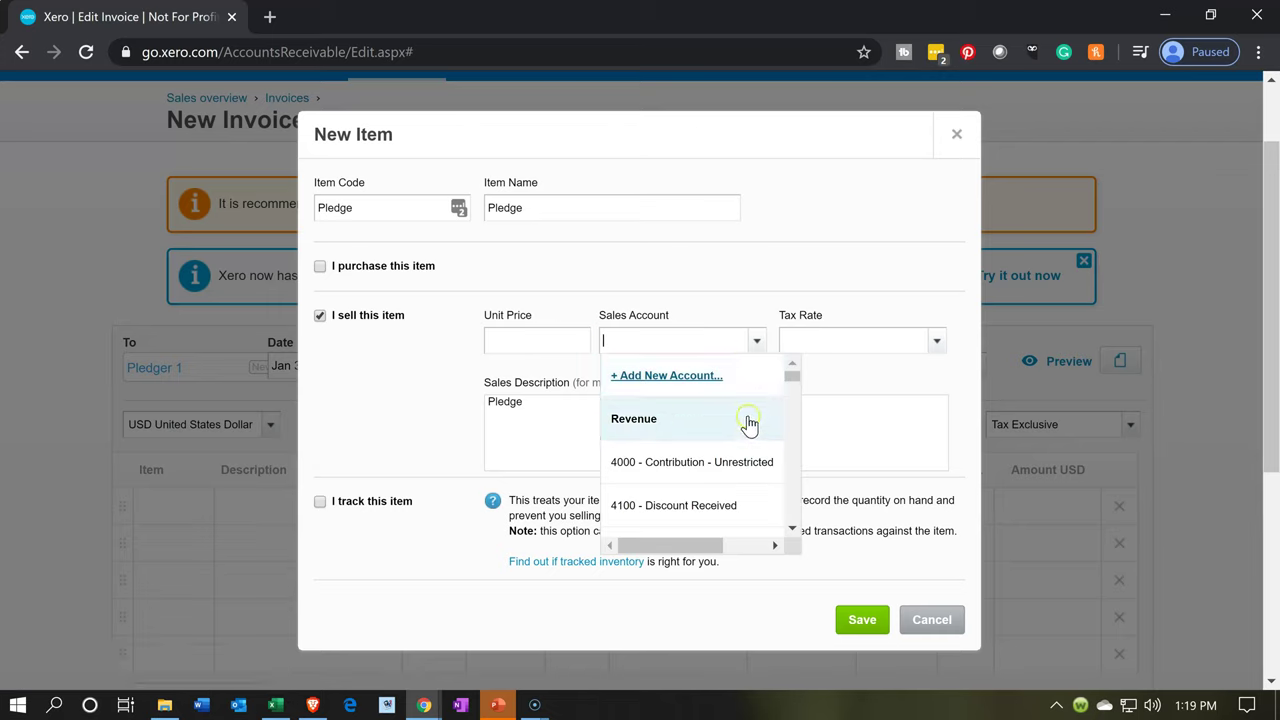
{"action": "left_click", "coordinate": [701, 466]}
{"action": "left_click", "coordinate": [655, 387]}
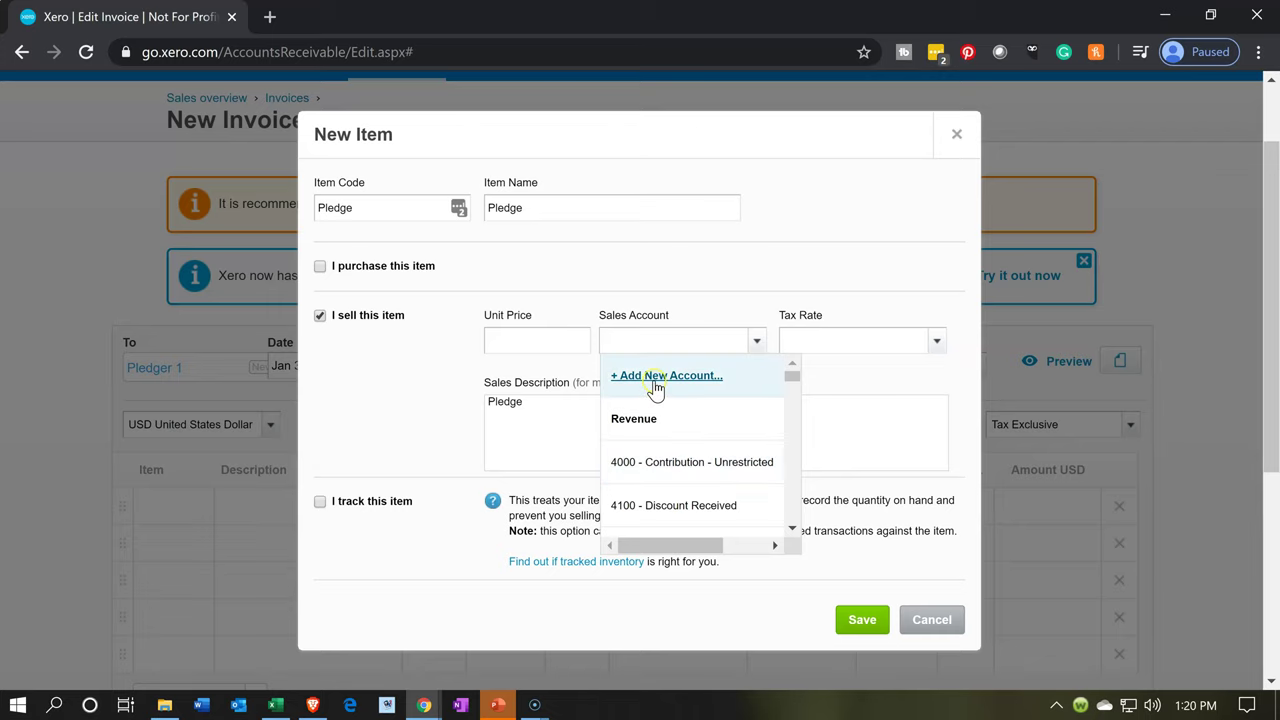
{"action": "left_click", "coordinate": [652, 376]}
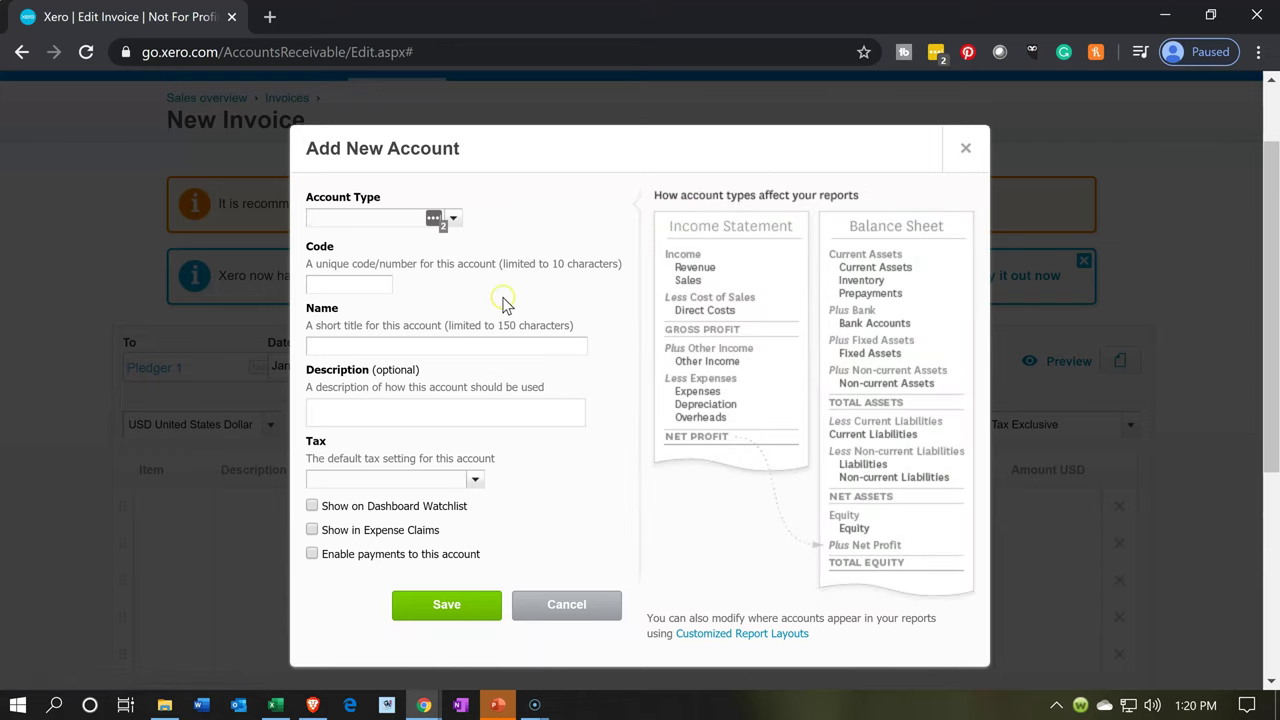
{"action": "left_click", "coordinate": [456, 218]}
{"action": "scroll", "coordinate": [414, 380], "scroll_direction": "down", "scroll_amount": 5}
{"action": "left_click", "coordinate": [372, 413]}
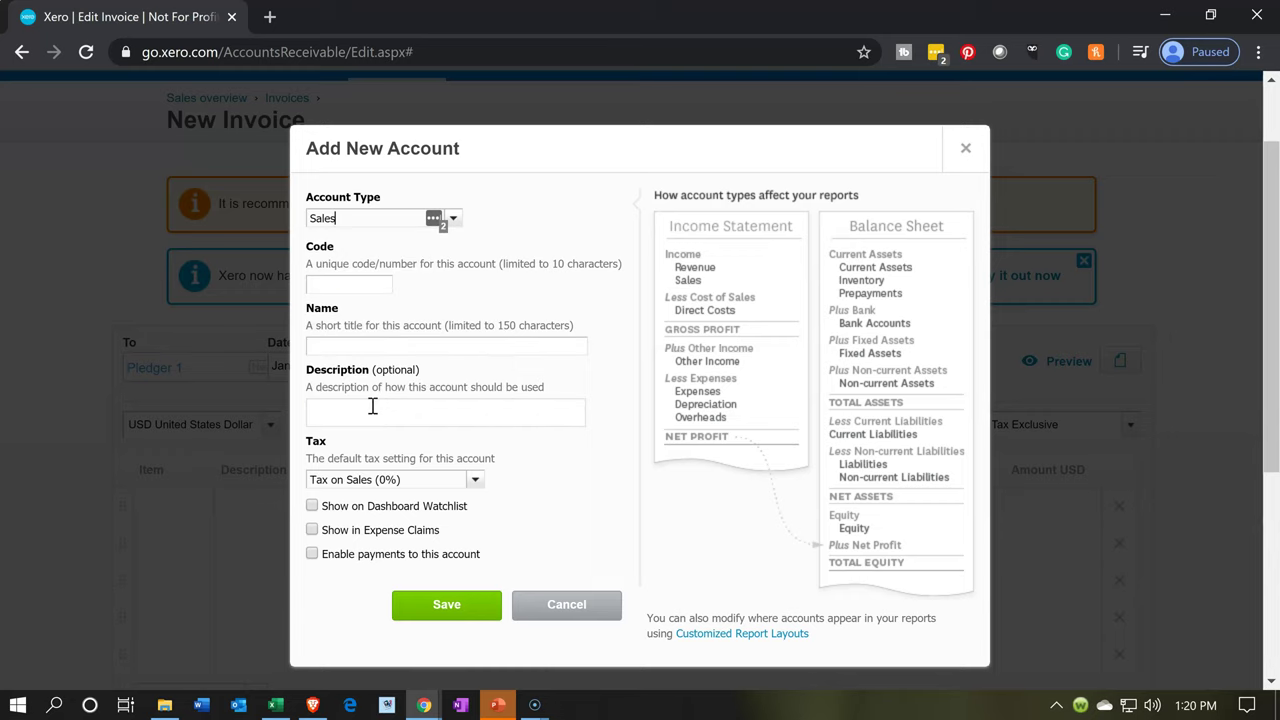
Step: Give the new account the code 4010 and the name Contribution - Restricted, and save it
{"action": "left_click", "coordinate": [357, 280]}
{"action": "type", "text": "4010"}
{"action": "key", "text": "Tab"}
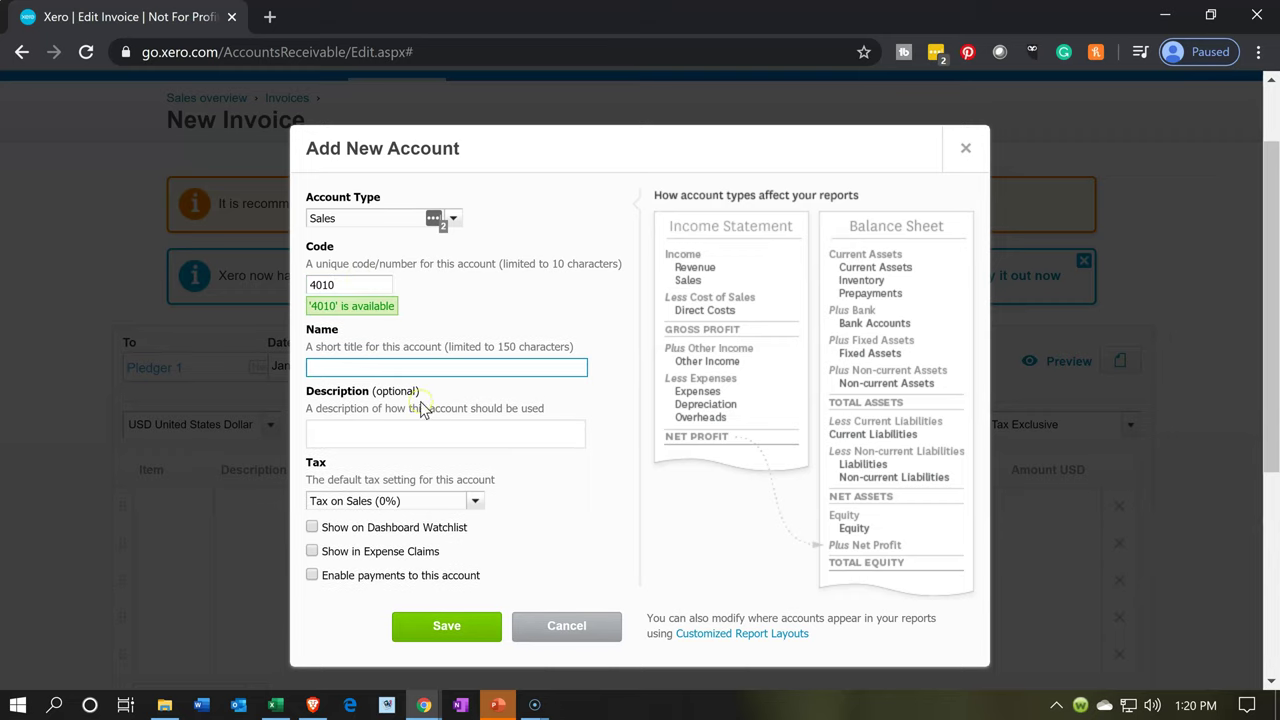
{"action": "type", "text": "Contribution - Restricted"}
{"action": "key", "text": "Tab"}
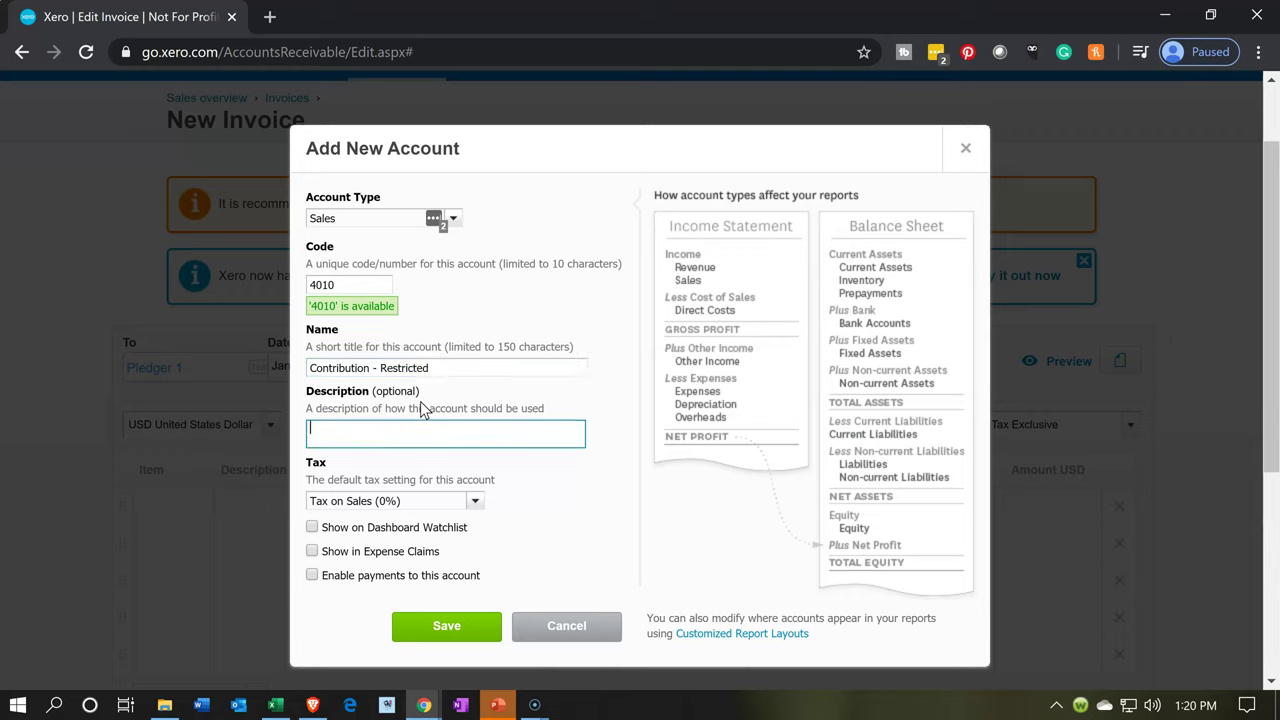
{"action": "left_click", "coordinate": [462, 616]}
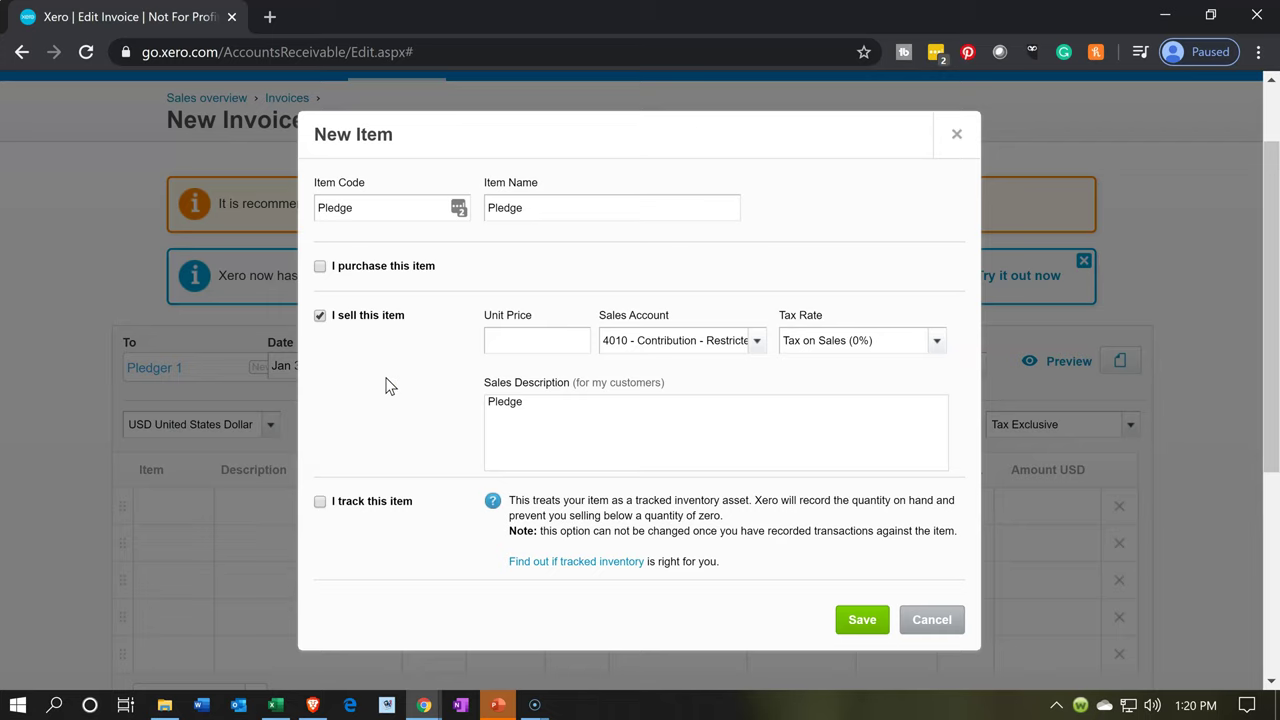
Step: Save the Pledge item onto the first invoice line and move to the line's unit price
{"action": "left_click", "coordinate": [840, 620]}
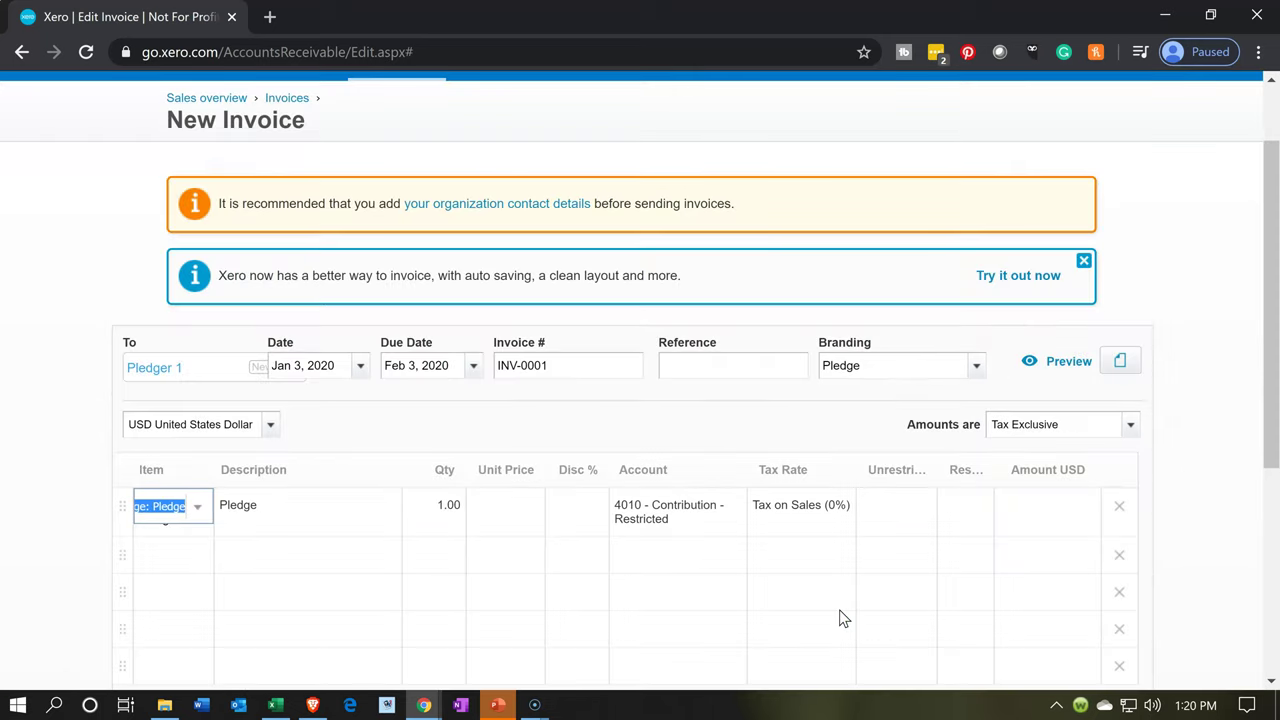
{"action": "key", "text": "Tab"}
{"action": "key", "text": "Tab"}
{"action": "key", "text": "Tab"}
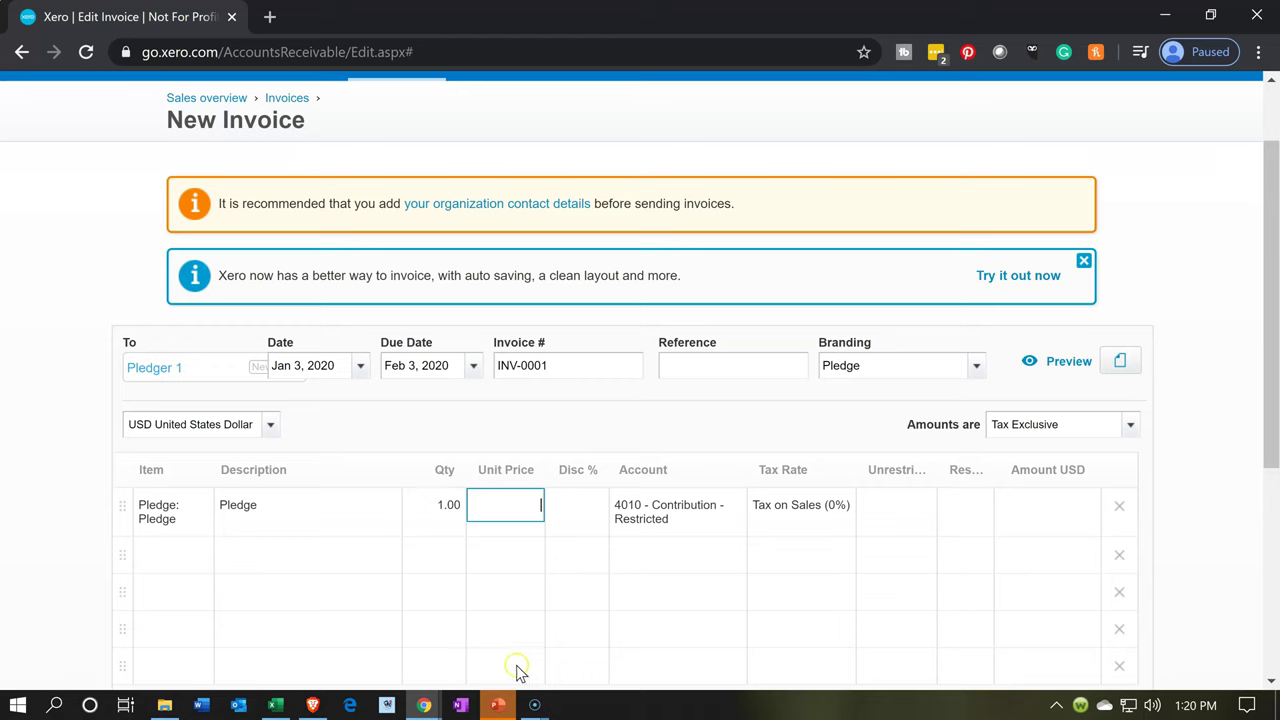
Step: Switch to the Excel workbook and look up the amount of the fund drive pledges with donor restrictions in entry 2b
{"action": "left_click", "coordinate": [286, 703]}
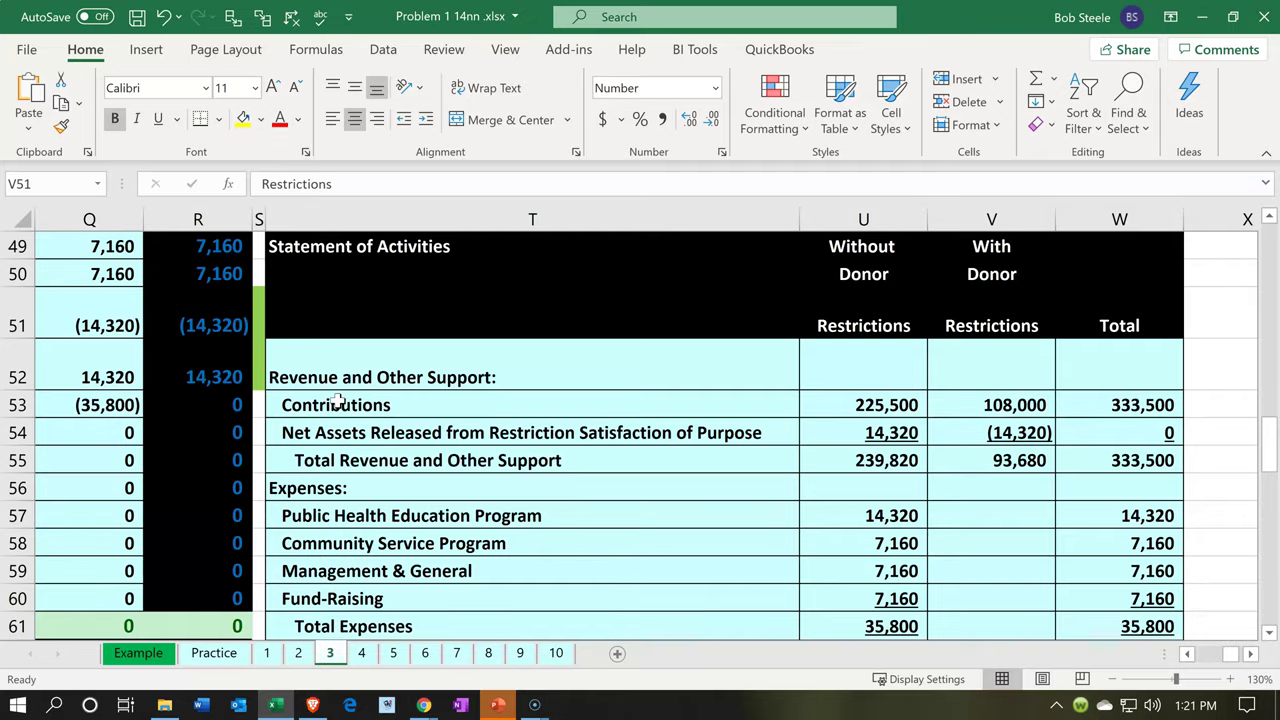
{"action": "left_click", "coordinate": [337, 401]}
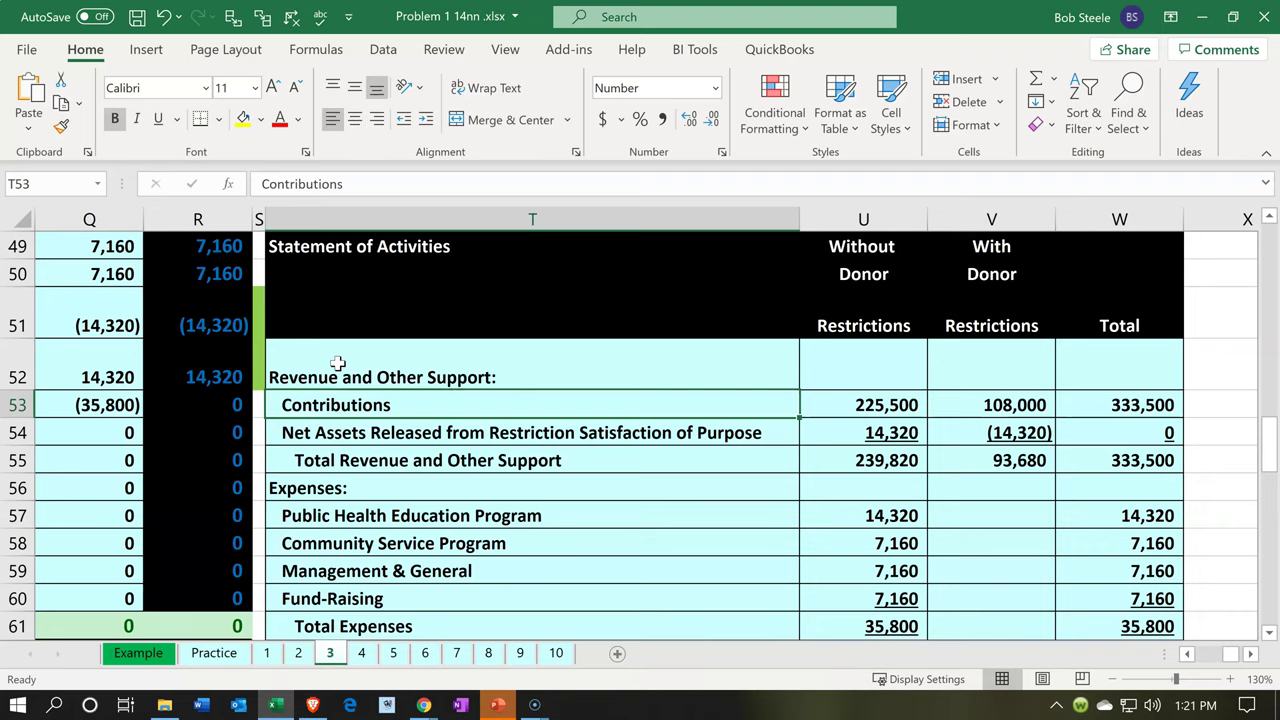
{"action": "key", "text": "Left"}
{"action": "key", "text": "Left"}
{"action": "key", "text": "Home"}
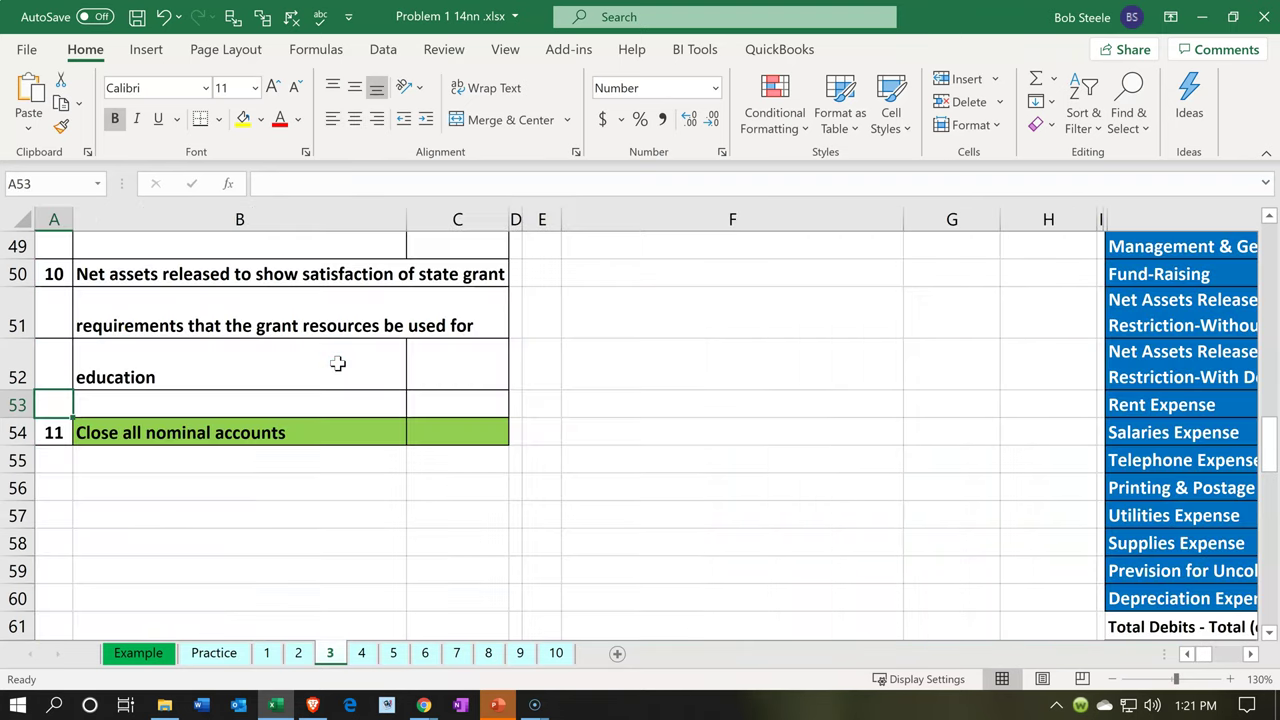
{"action": "scroll", "coordinate": [500, 415], "scroll_direction": "up", "scroll_amount": 12}
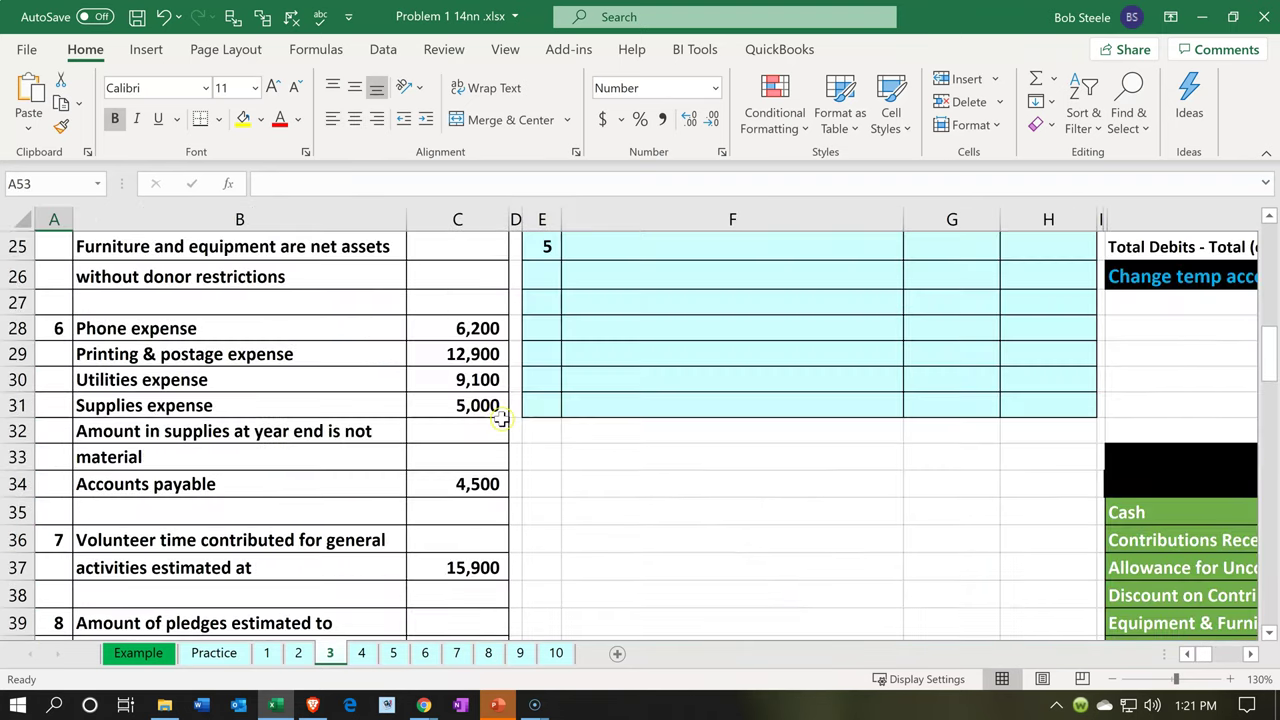
{"action": "scroll", "coordinate": [500, 418], "scroll_direction": "up", "scroll_amount": 4}
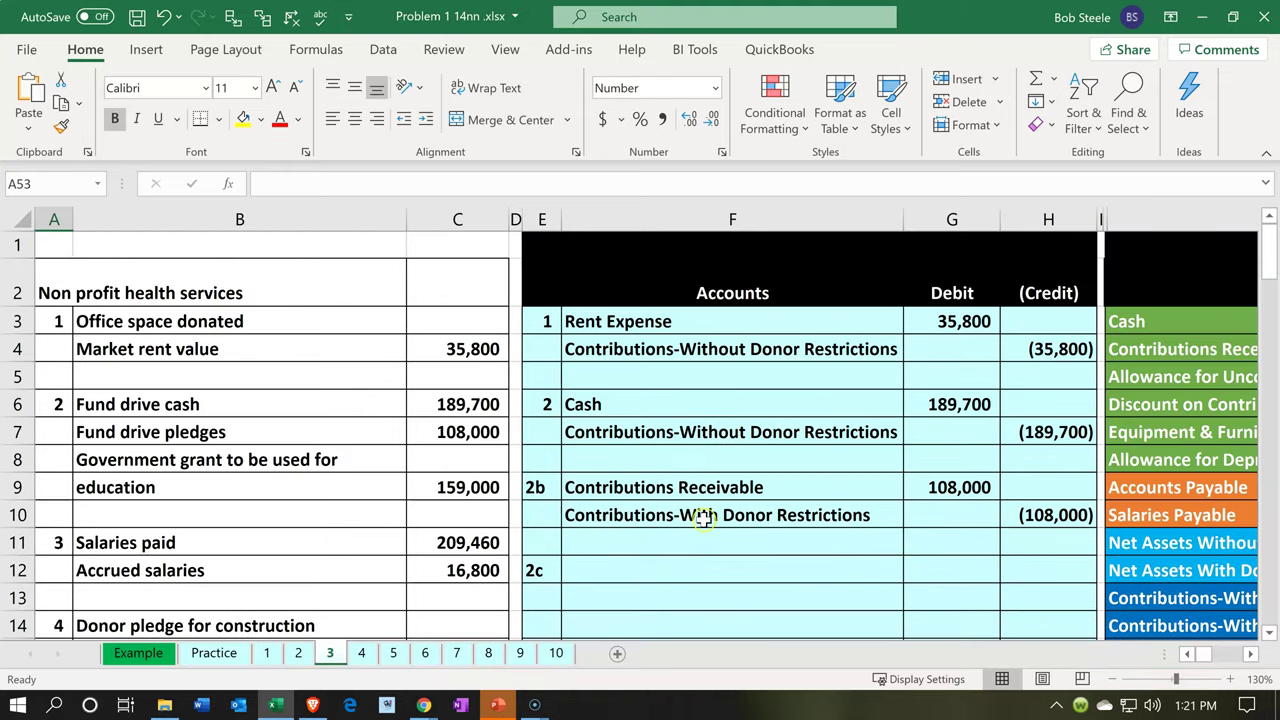
Step: Switch back to Xero and set the Pledge line's unit price to 108,000.00
{"action": "left_click", "coordinate": [295, 706]}
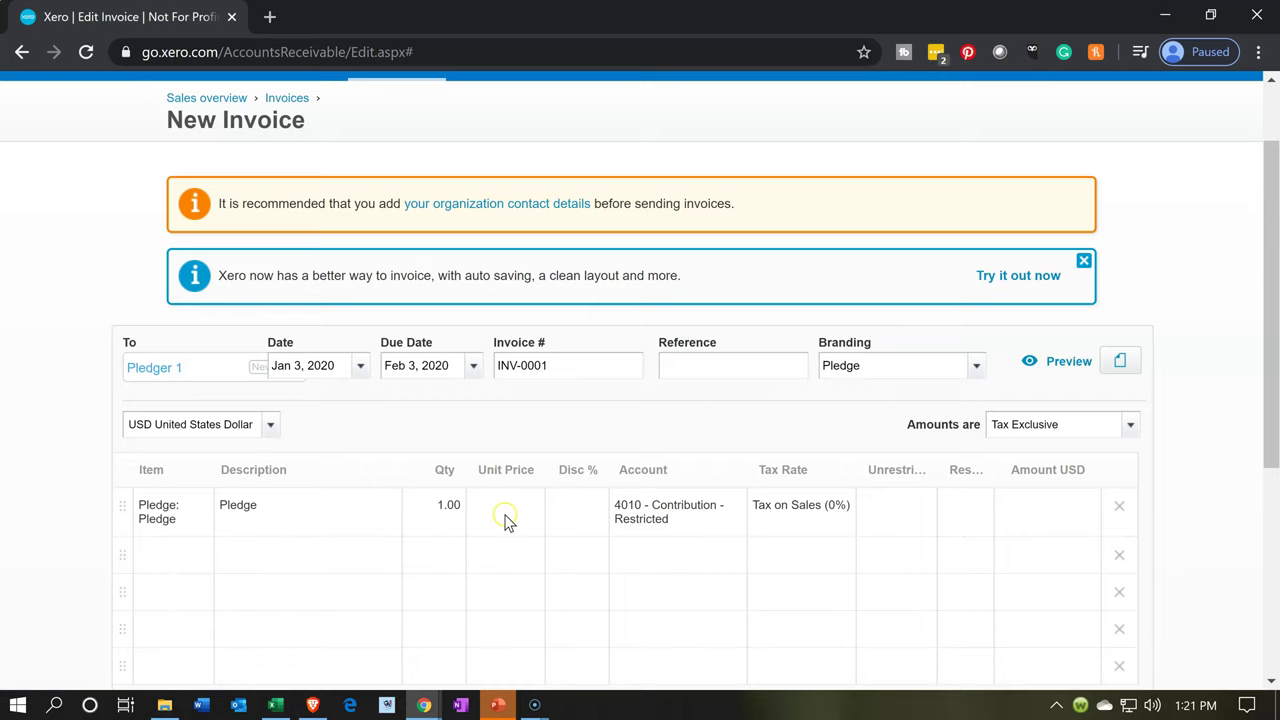
{"action": "left_click", "coordinate": [508, 548]}
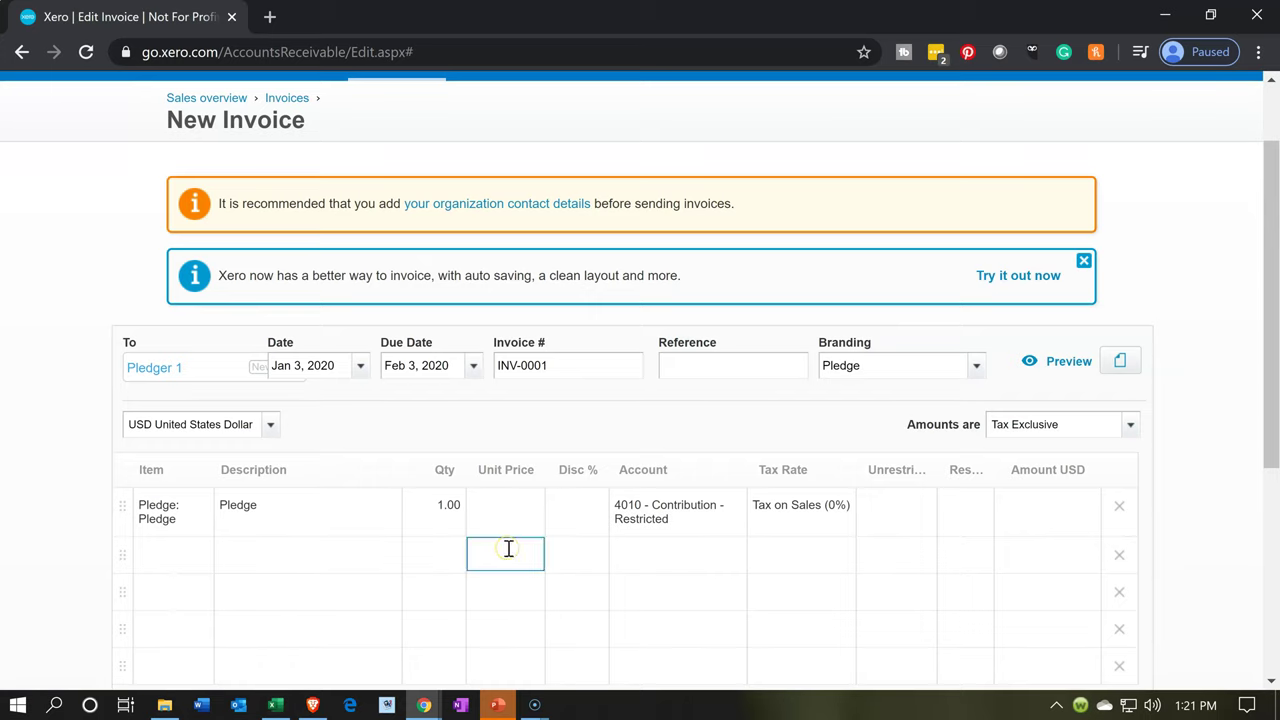
{"action": "left_click", "coordinate": [513, 518]}
{"action": "type", "text": "1080000.00"}
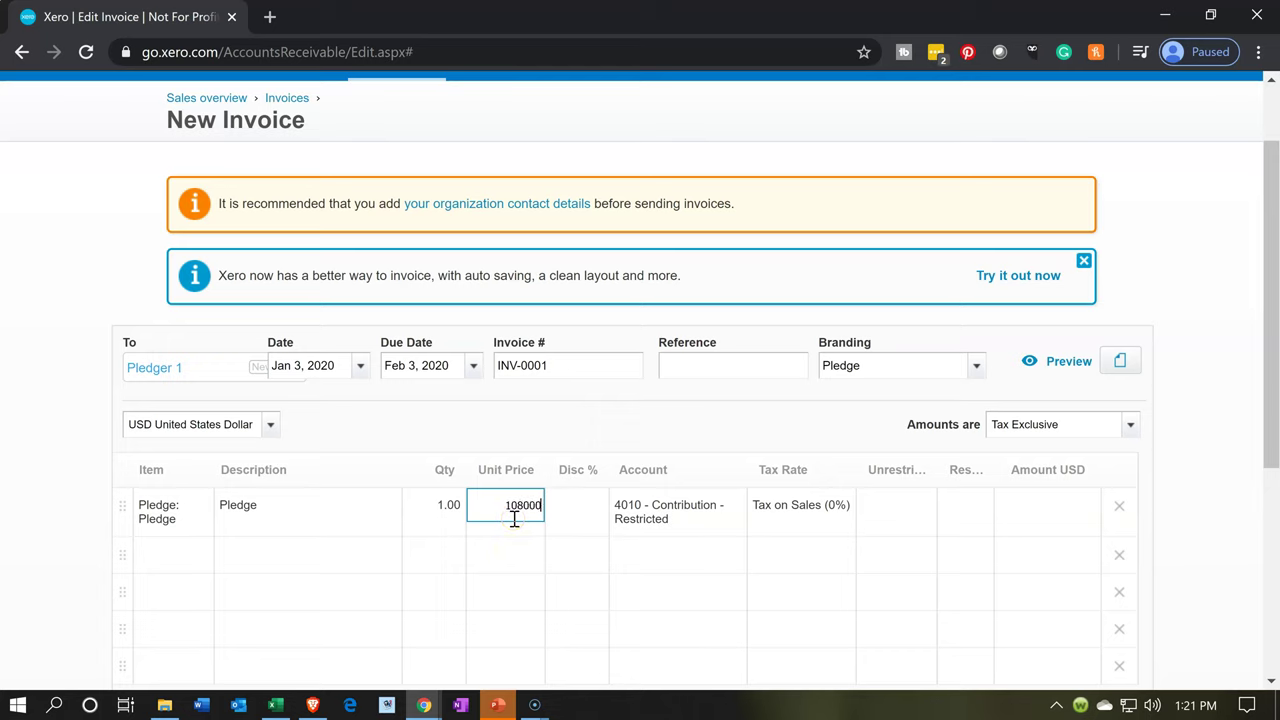
{"action": "key", "text": "Tab"}
{"action": "key", "text": "Tab"}
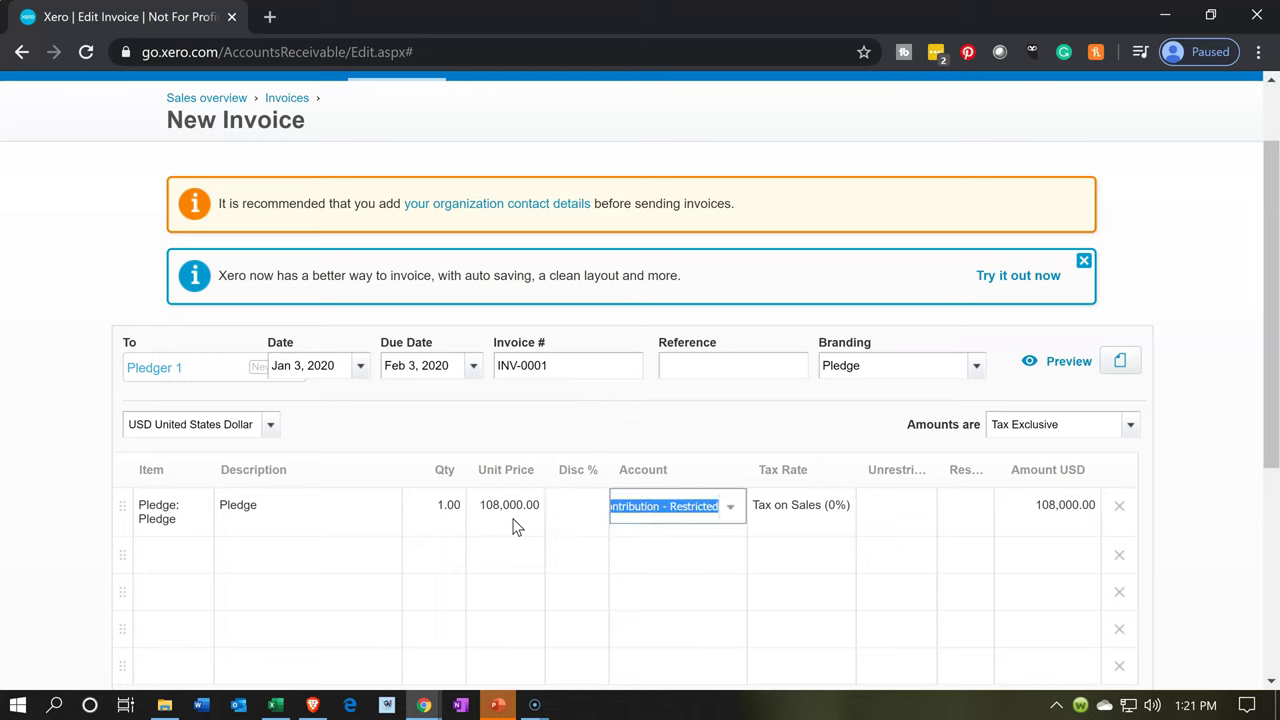
Step: Keep the line's tax rate and unrestricted tracking as they are and set its restricted tracking option to Time
{"action": "key", "text": "Tab"}
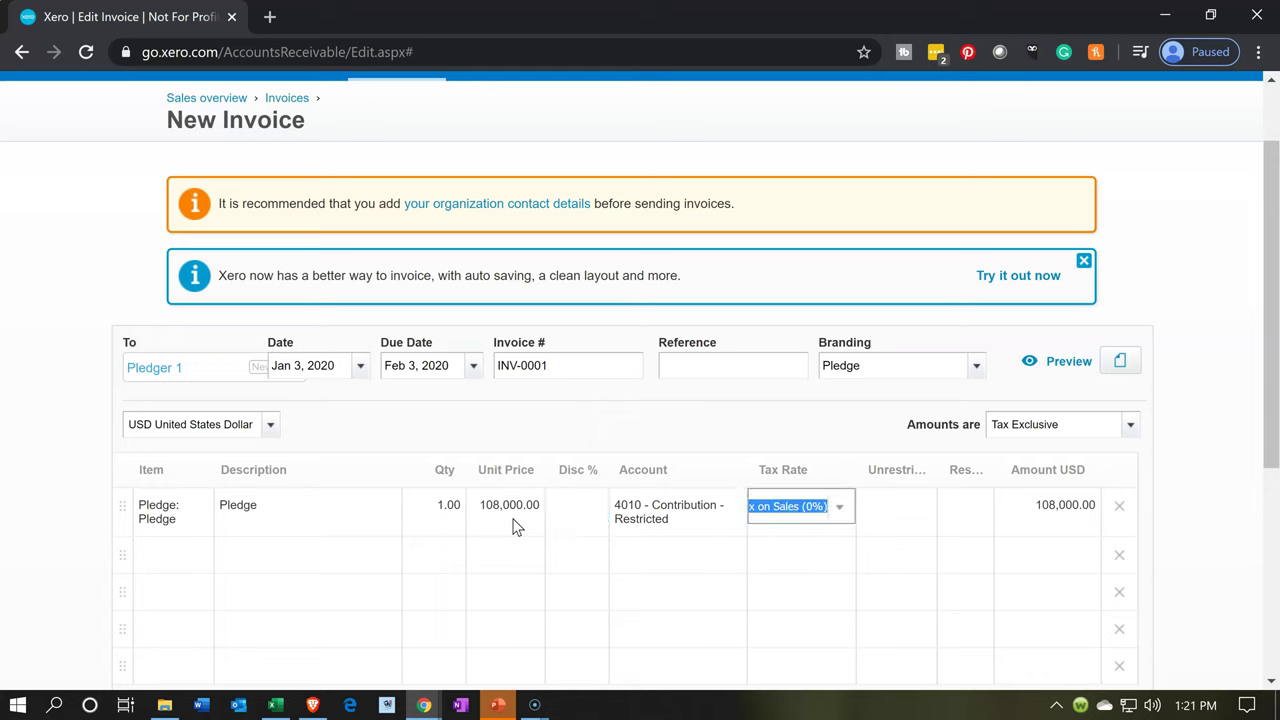
{"action": "key", "text": "Tab"}
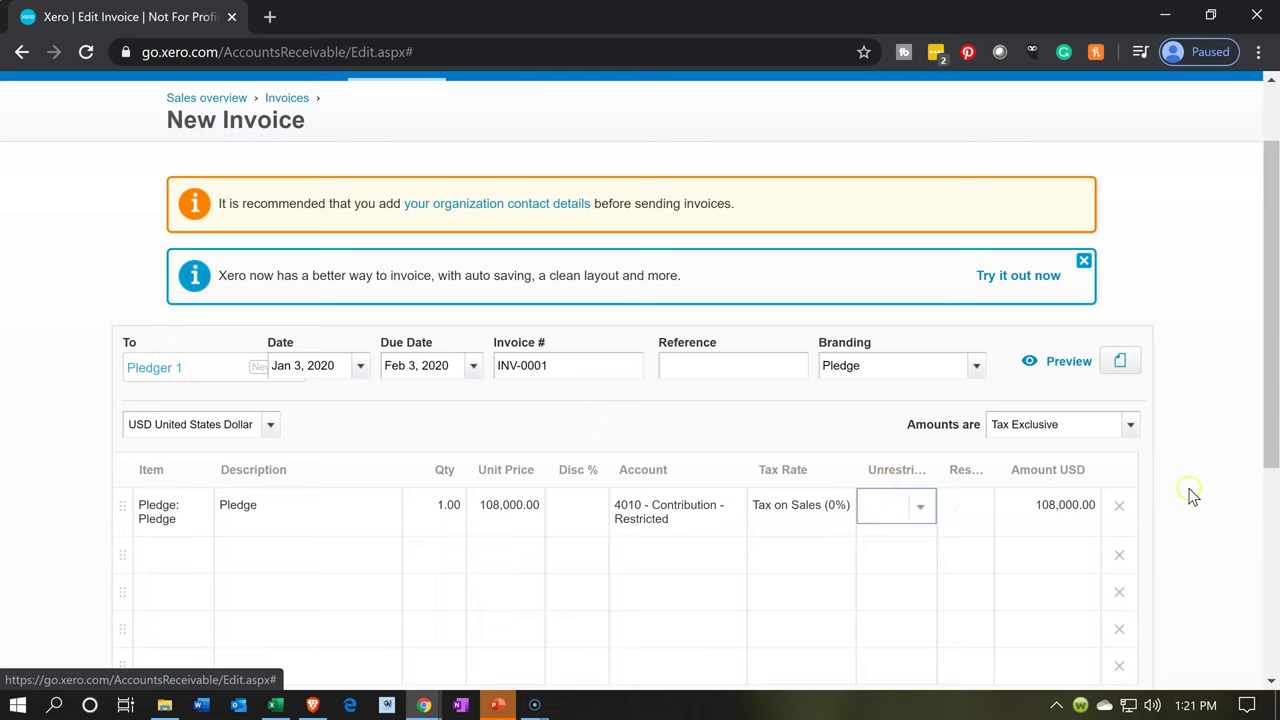
{"action": "left_click", "coordinate": [992, 522]}
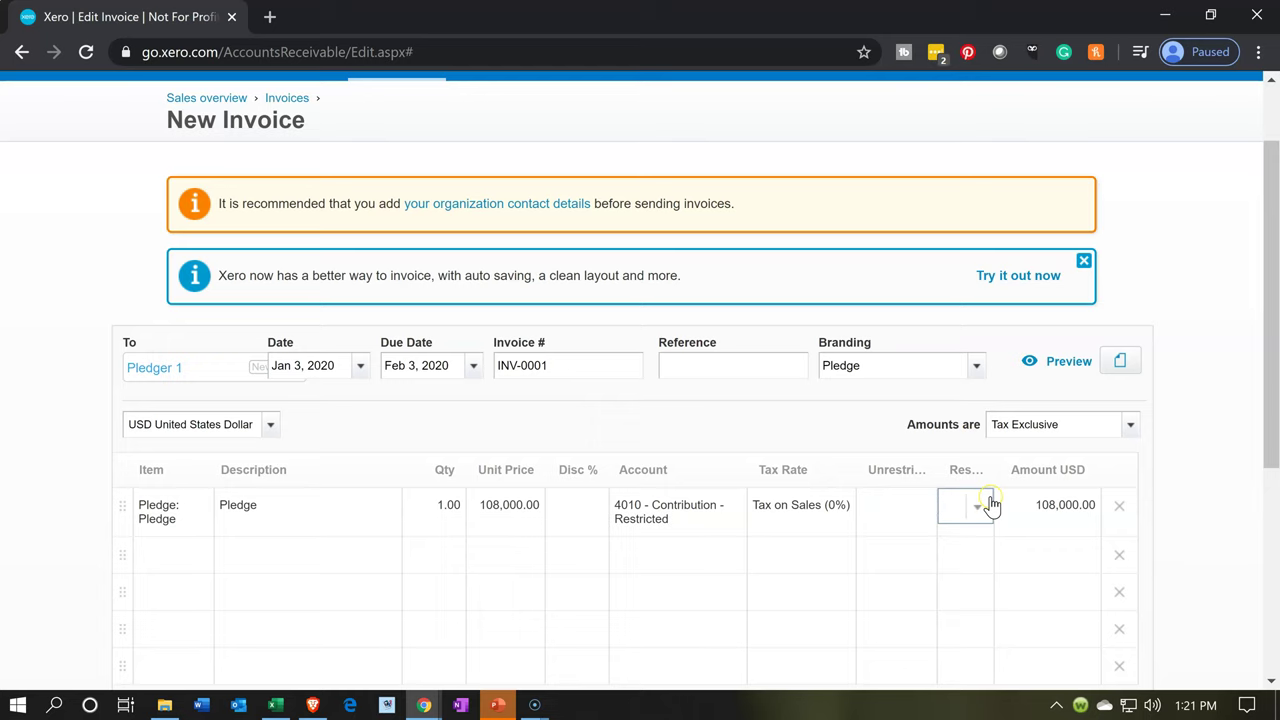
{"action": "left_click", "coordinate": [990, 506]}
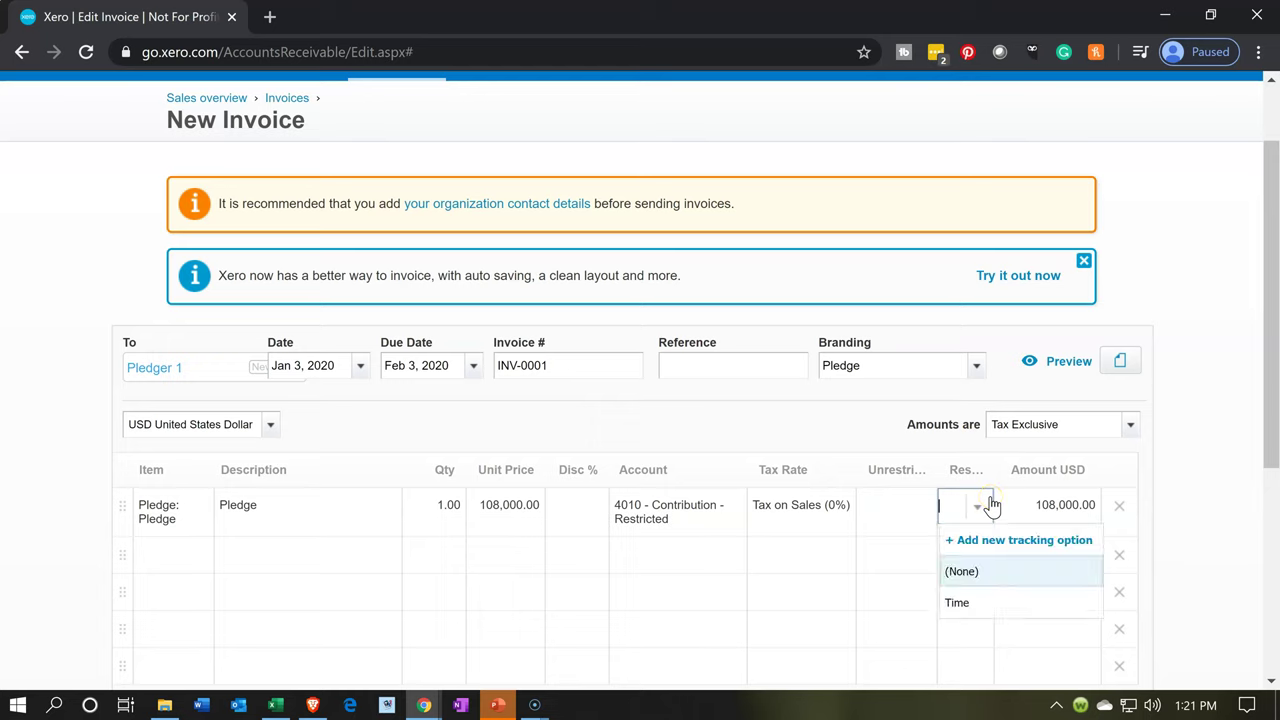
{"action": "left_click", "coordinate": [960, 603]}
{"action": "key", "text": "Tab"}
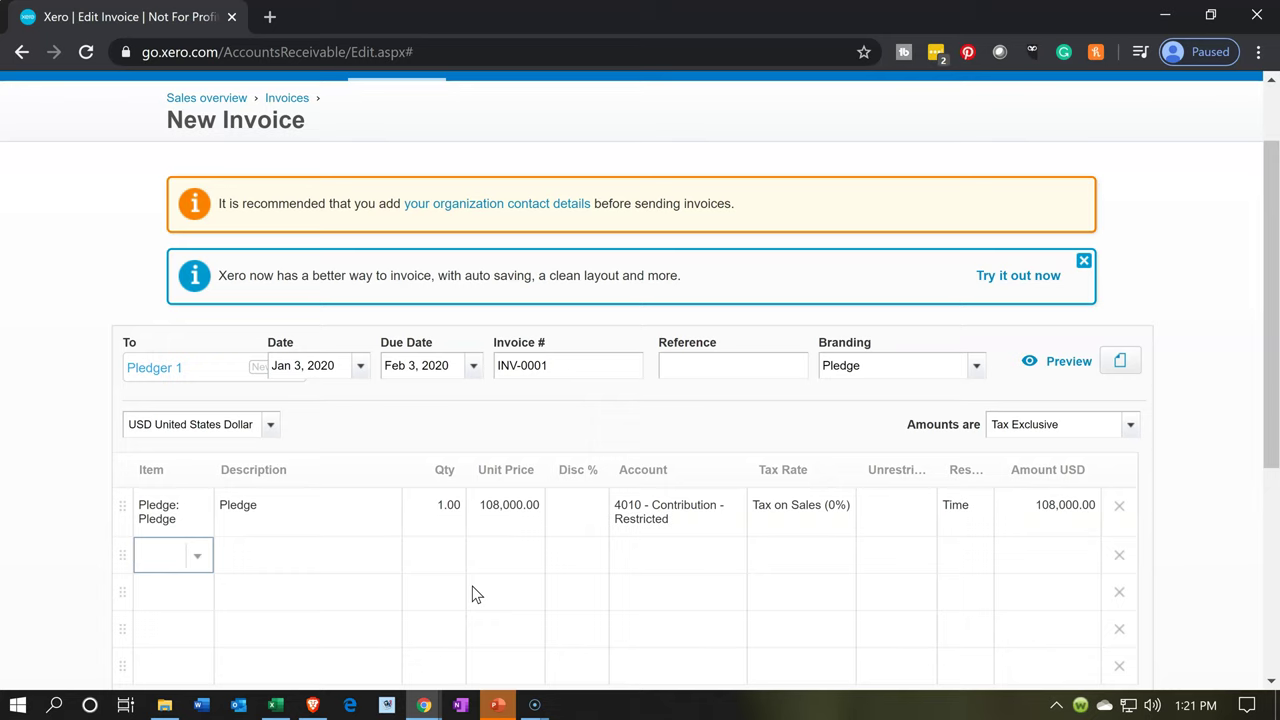
Step: Approve the 108,000.00 Pledge invoice for Pledger 1
{"action": "left_click", "coordinate": [280, 543]}
{"action": "left_click", "coordinate": [1015, 585]}
{"action": "scroll", "coordinate": [1008, 565], "scroll_direction": "down", "scroll_amount": 1}
{"action": "scroll", "coordinate": [1008, 565], "scroll_direction": "down", "scroll_amount": 2}
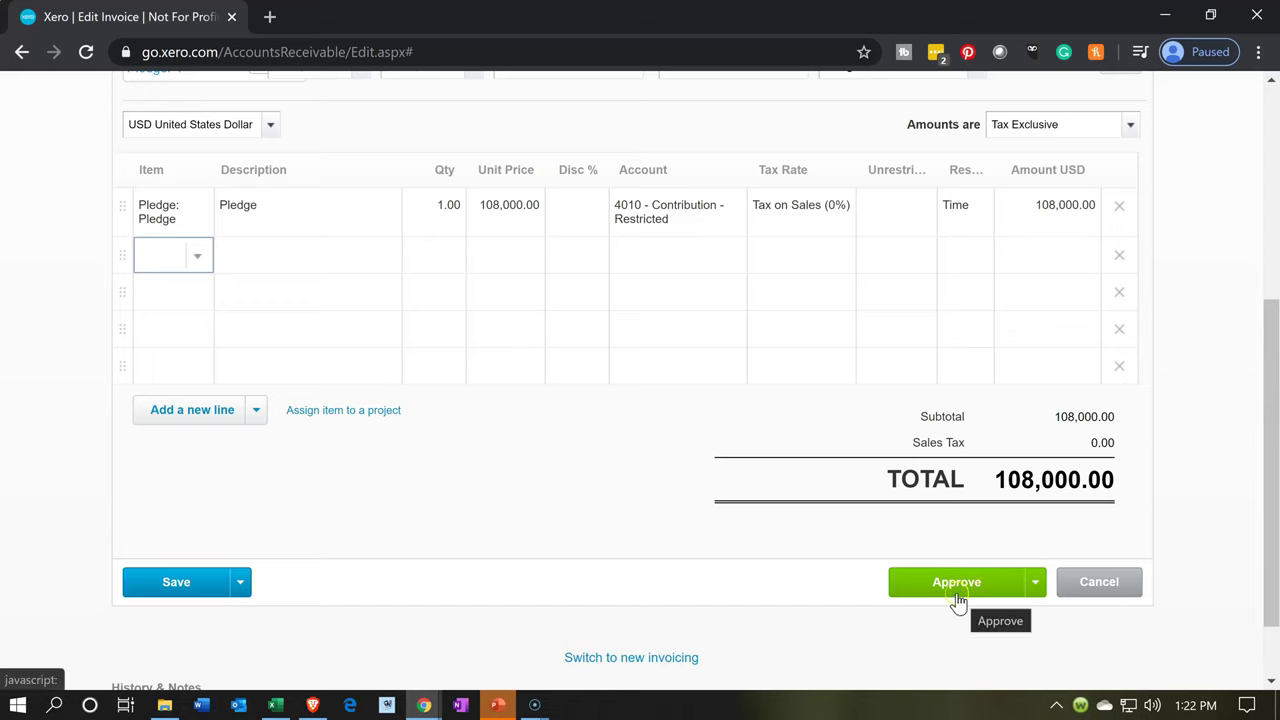
{"action": "left_click", "coordinate": [957, 585]}
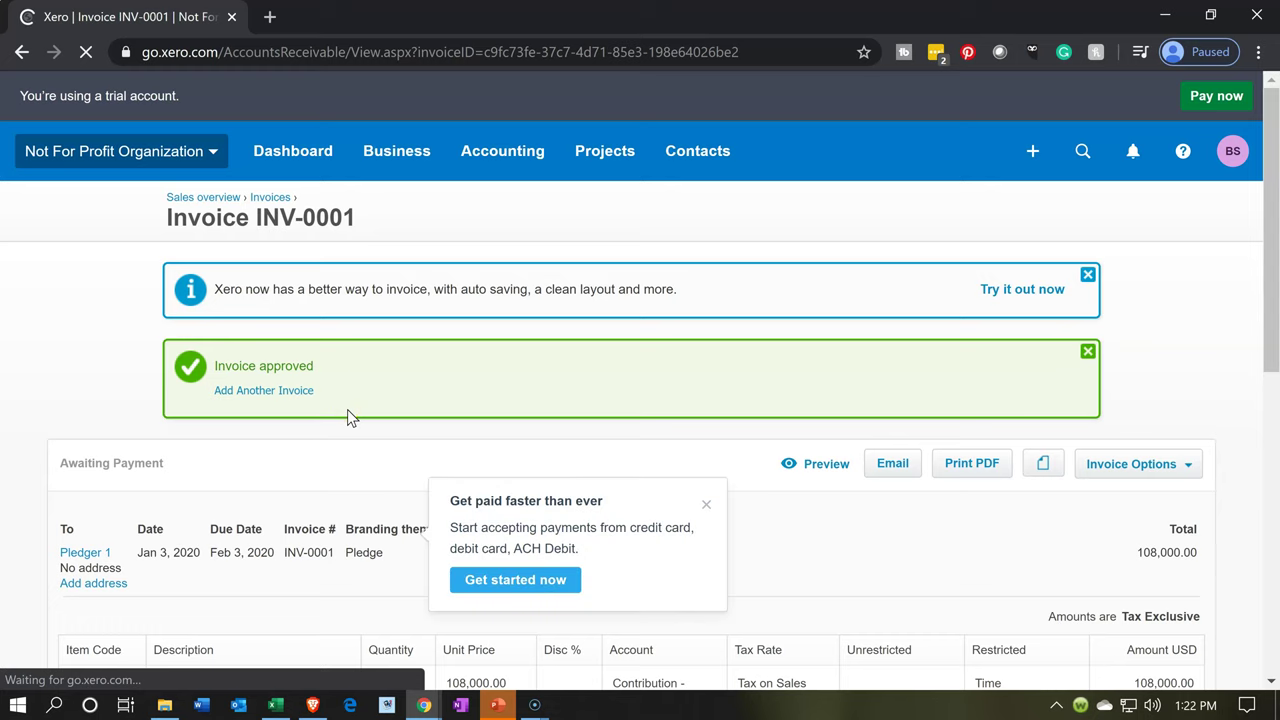
Step: Open the Balance Sheet report and update it to the date Jan 31, 2020
{"action": "left_click", "coordinate": [590, 157]}
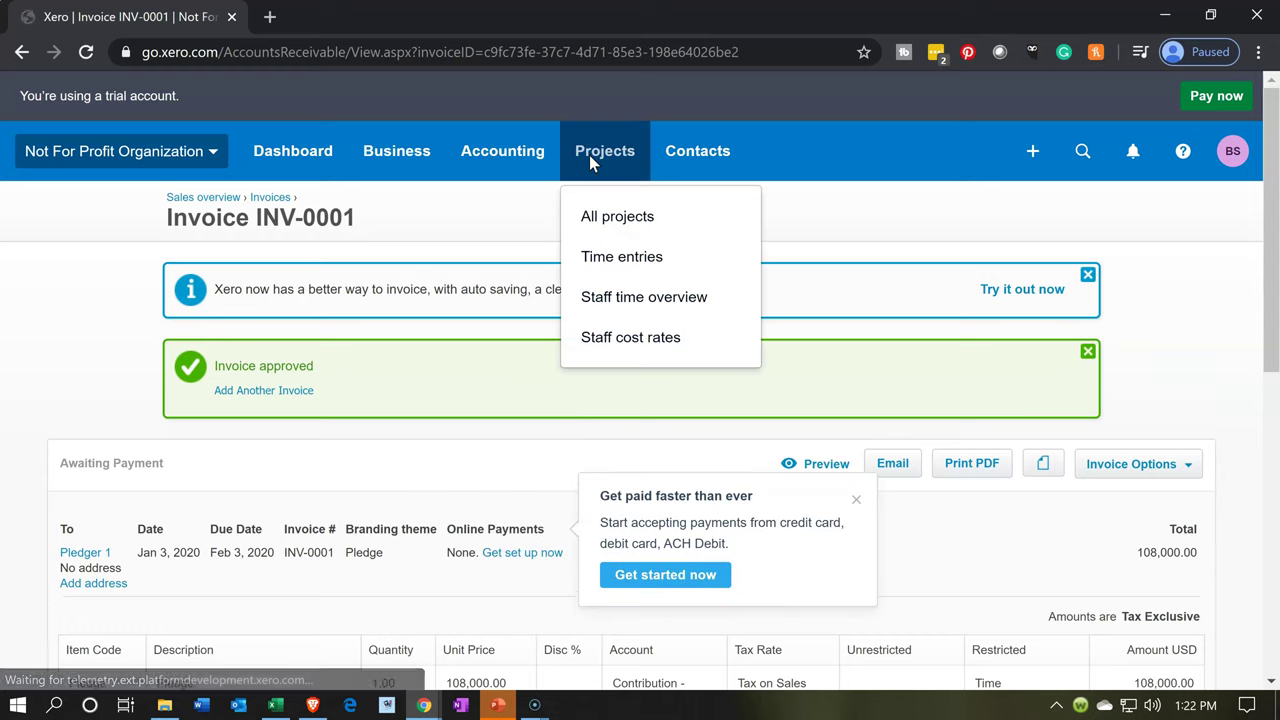
{"action": "left_click", "coordinate": [522, 145]}
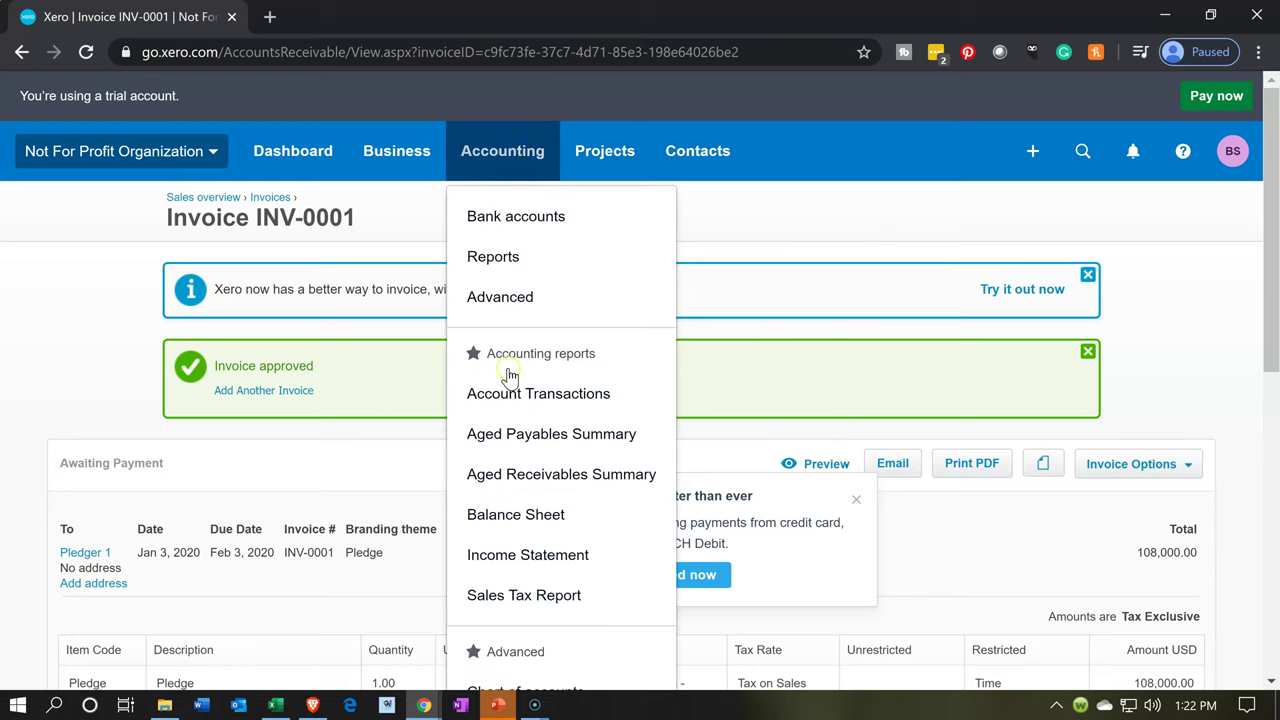
{"action": "left_click", "coordinate": [494, 530]}
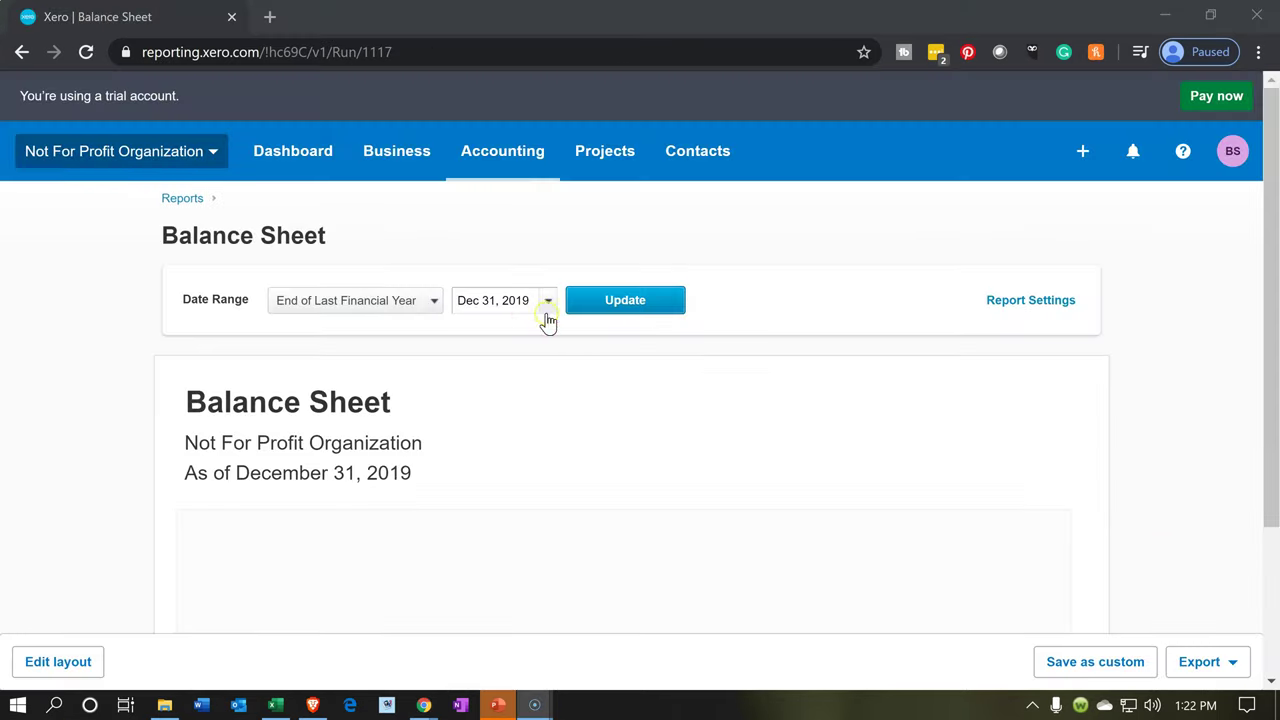
{"action": "left_click", "coordinate": [554, 305]}
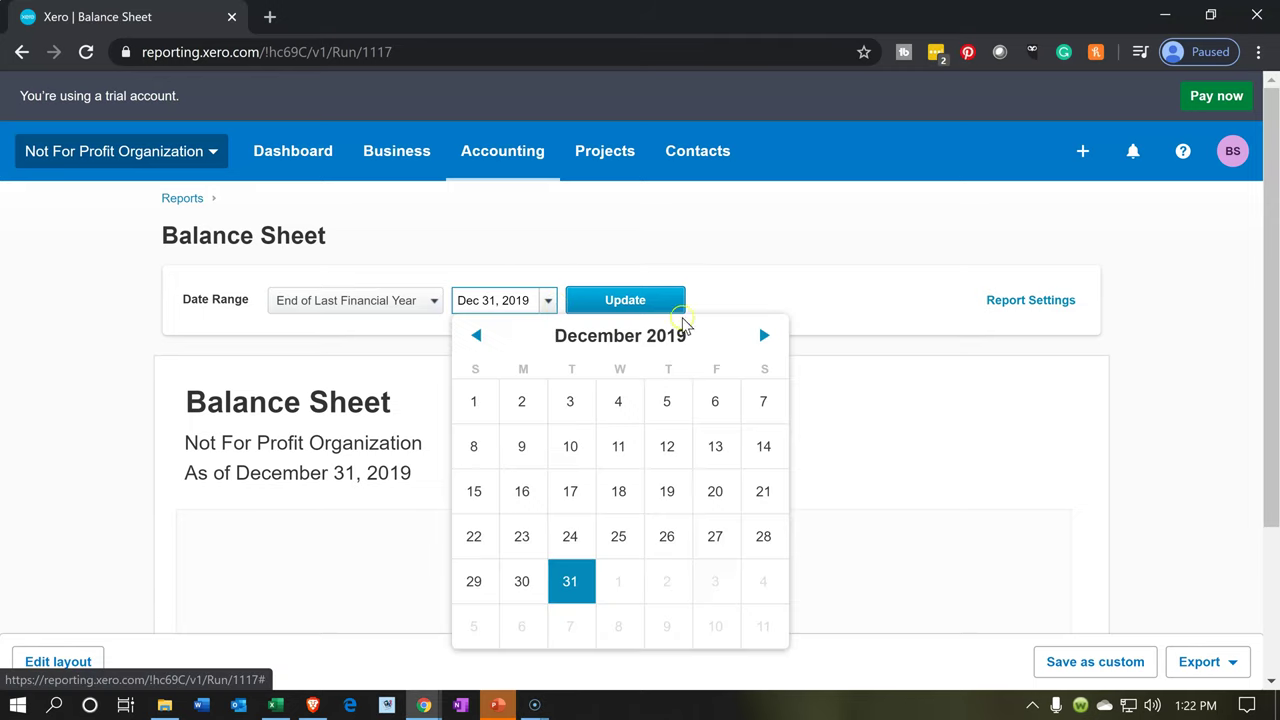
{"action": "left_click", "coordinate": [752, 340]}
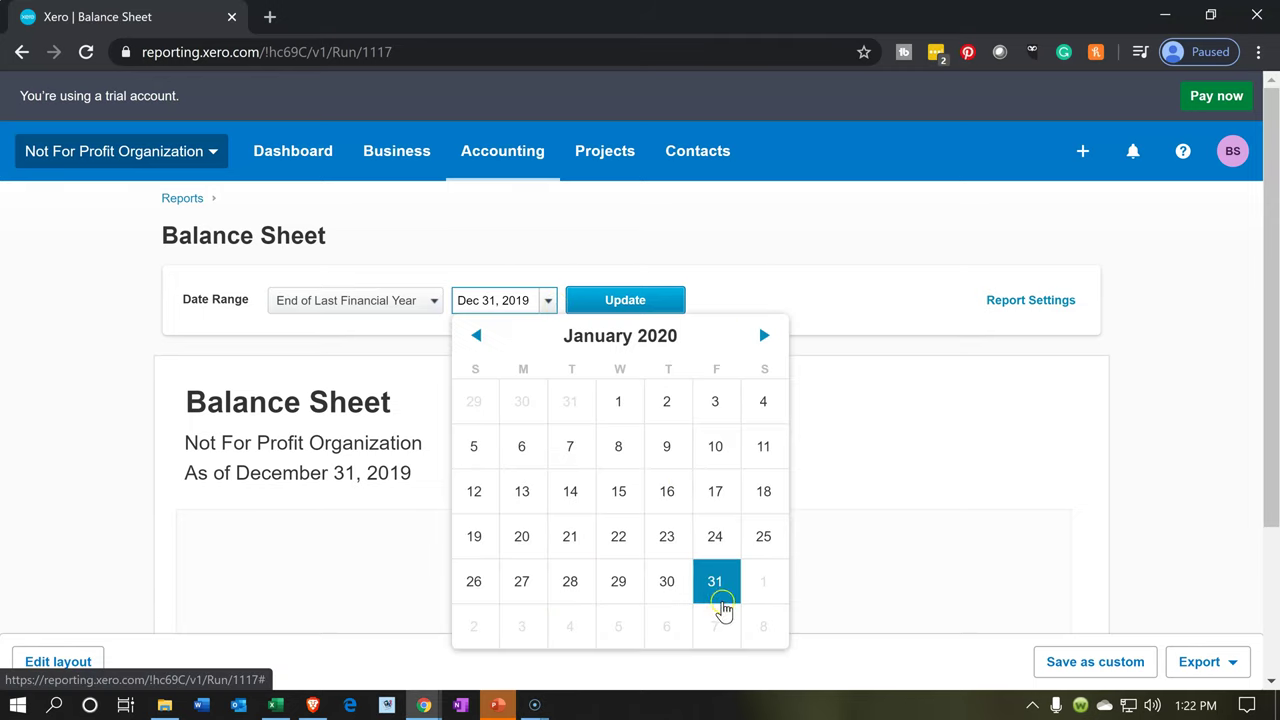
{"action": "left_click", "coordinate": [715, 590]}
{"action": "left_click", "coordinate": [652, 312]}
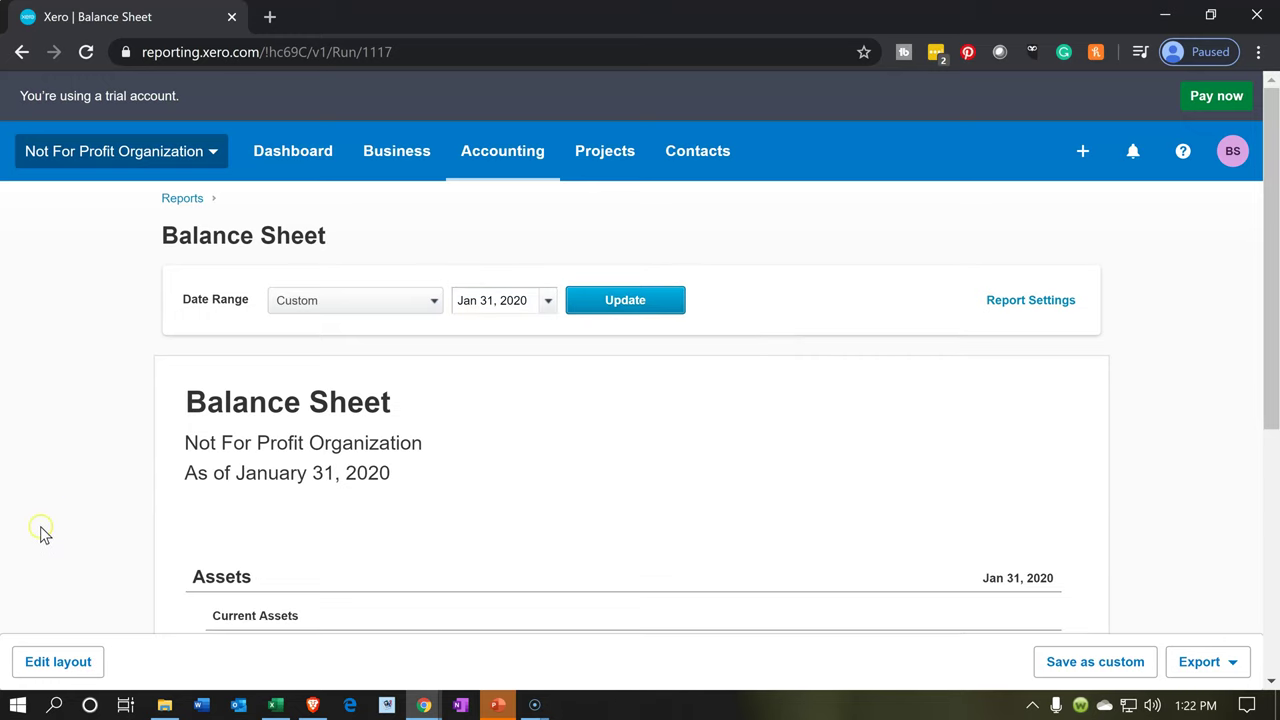
Step: Enlarge the page to 125% and examine the balance sheet's accounts receivable, total assets and equity lines
{"action": "key", "text": "ctrl+plus"}
{"action": "key", "text": "ctrl+plus"}
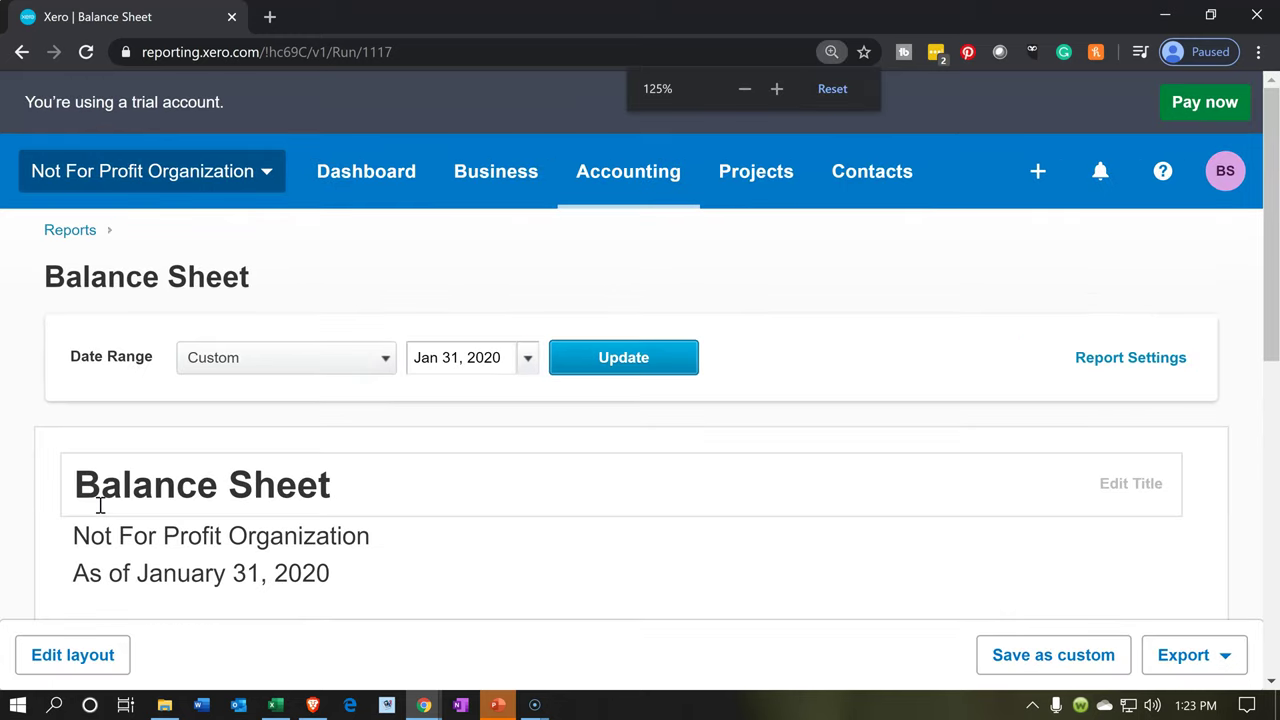
{"action": "scroll", "coordinate": [100, 505], "scroll_direction": "down", "scroll_amount": 2}
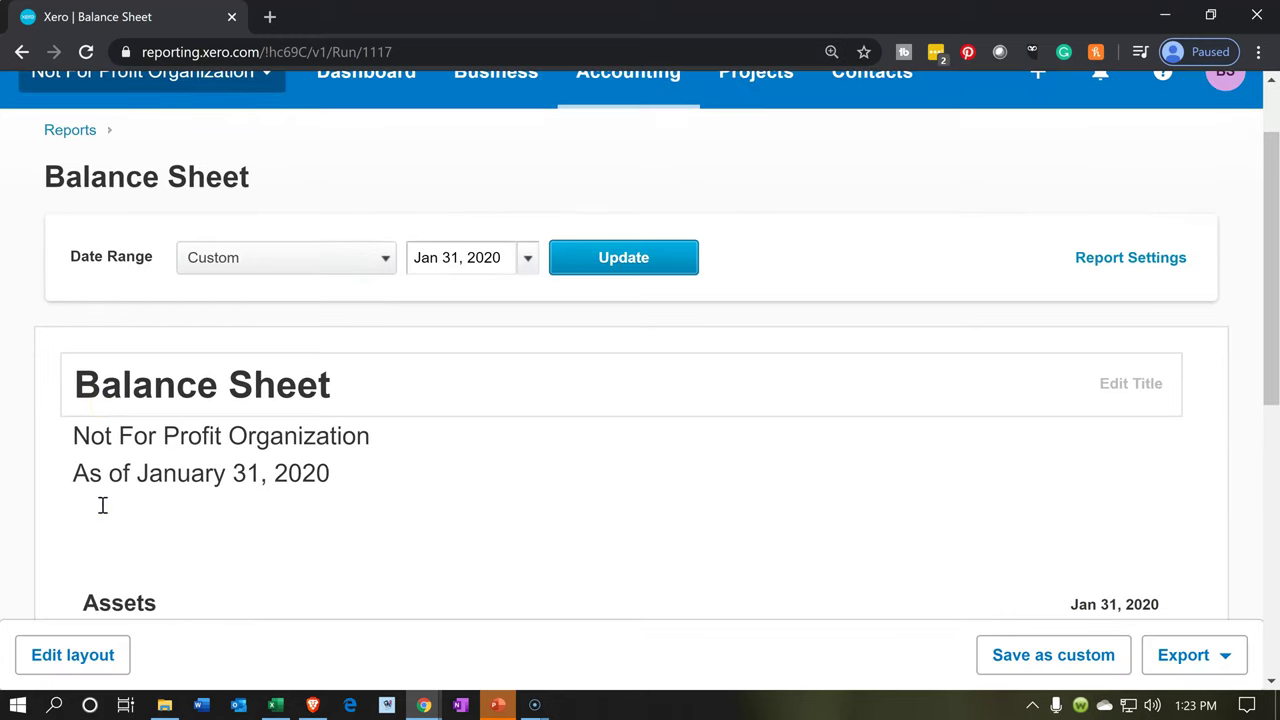
{"action": "scroll", "coordinate": [101, 505], "scroll_direction": "down", "scroll_amount": 1}
{"action": "scroll", "coordinate": [101, 507], "scroll_direction": "down", "scroll_amount": 1}
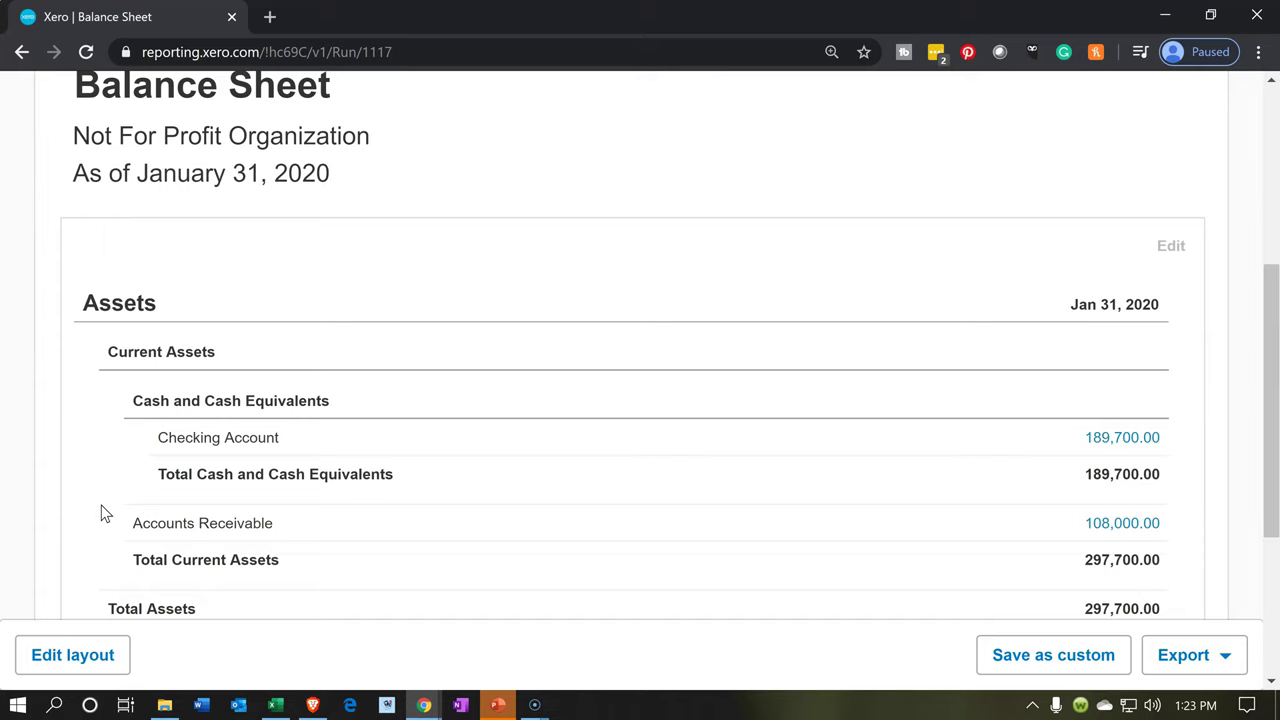
{"action": "left_click_drag", "start_coordinate": [101, 512], "coordinate": [114, 473]}
{"action": "scroll", "coordinate": [114, 470], "scroll_direction": "down", "scroll_amount": 1}
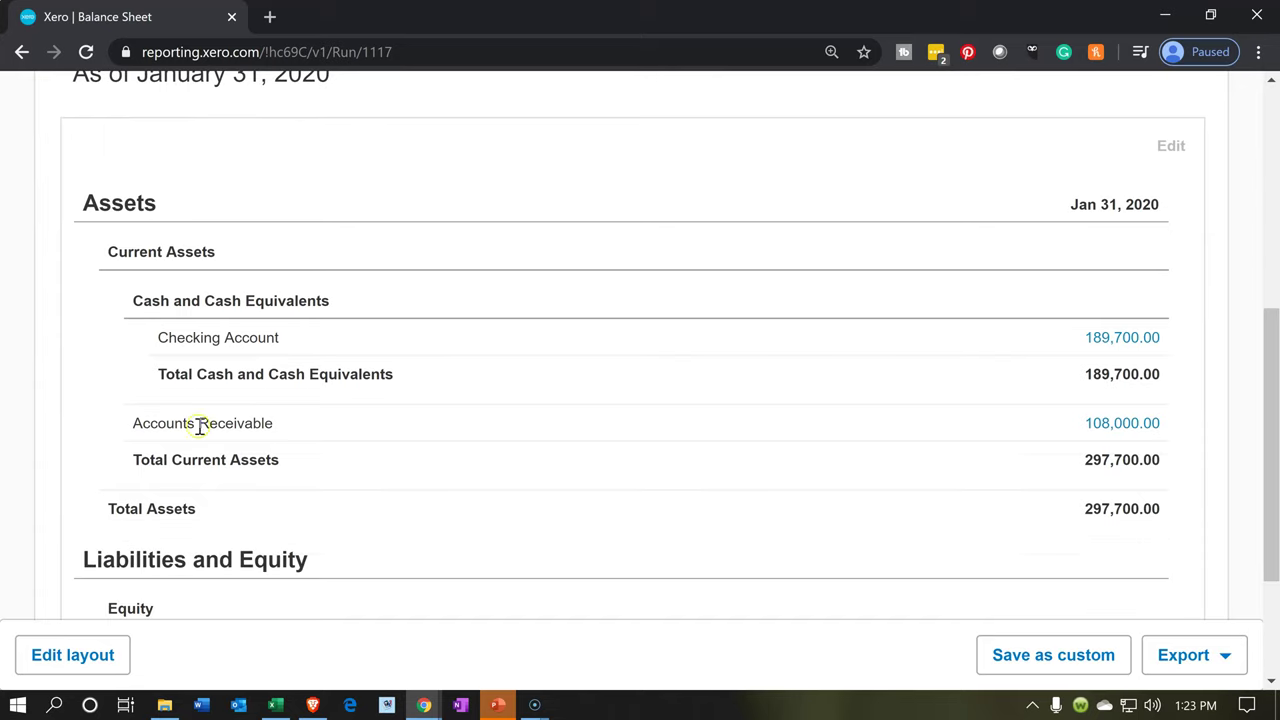
{"action": "scroll", "coordinate": [888, 430], "scroll_direction": "down", "scroll_amount": 1}
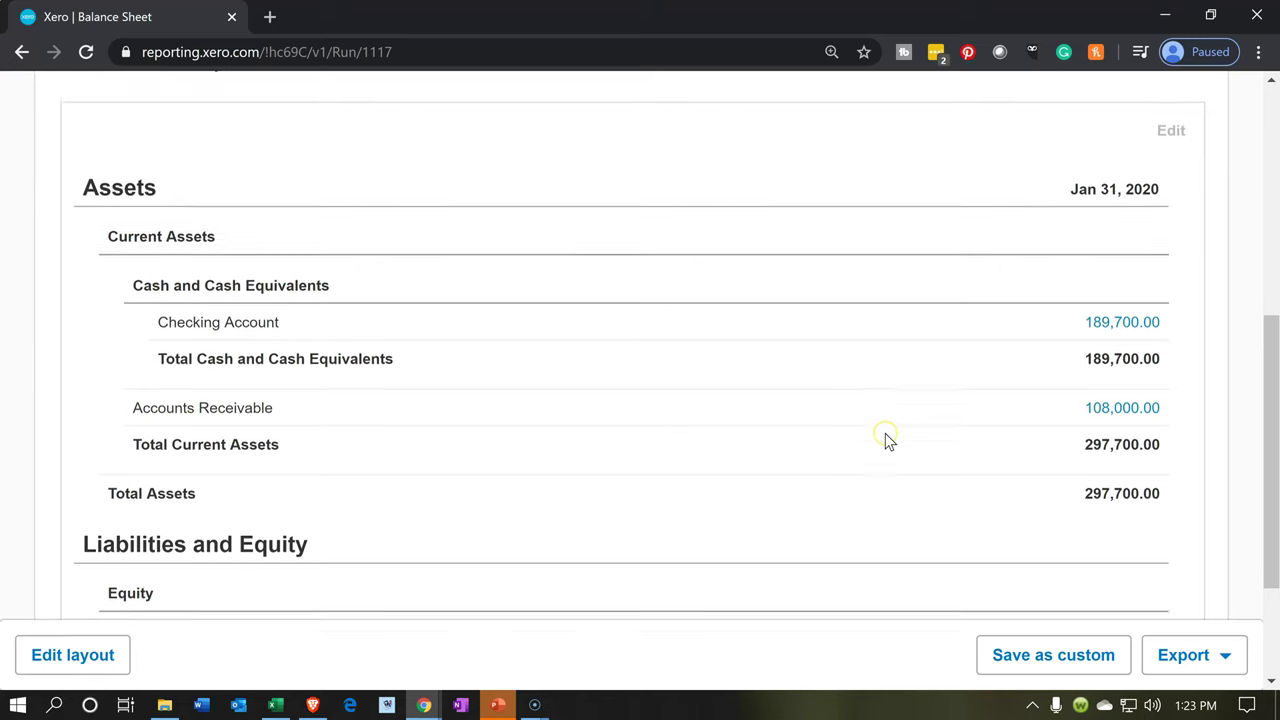
{"action": "scroll", "coordinate": [886, 440], "scroll_direction": "down", "scroll_amount": 2}
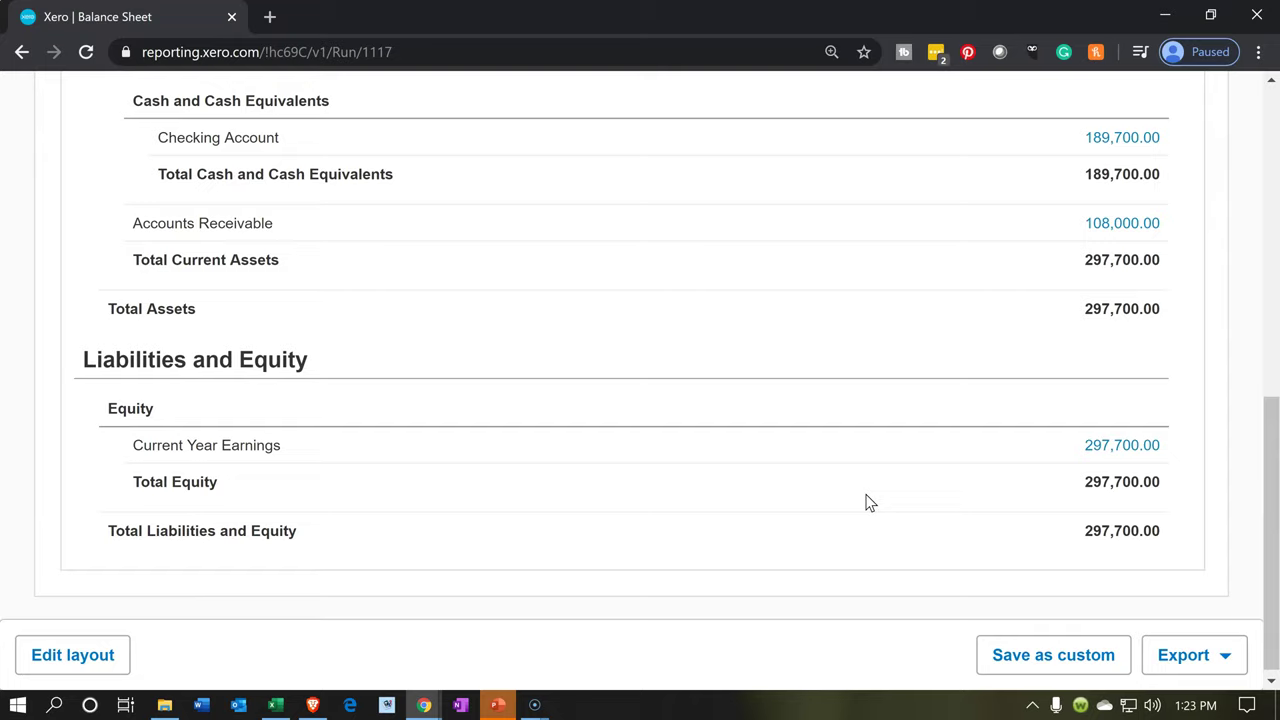
{"action": "scroll", "coordinate": [866, 502], "scroll_direction": "up", "scroll_amount": 1}
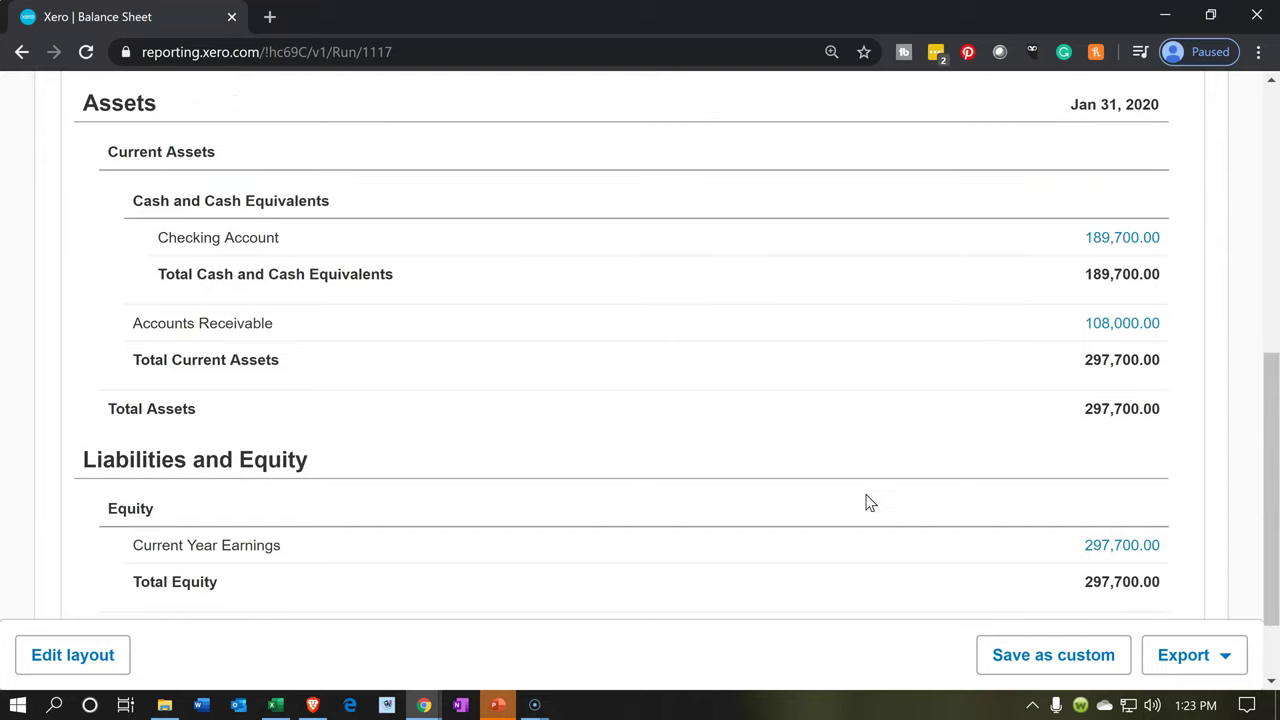
Step: Drill down into the Accounts Receivable balance and open the Jan 3, 2020 receivable invoice for Pledger 1 behind it
{"action": "left_click", "coordinate": [1104, 337]}
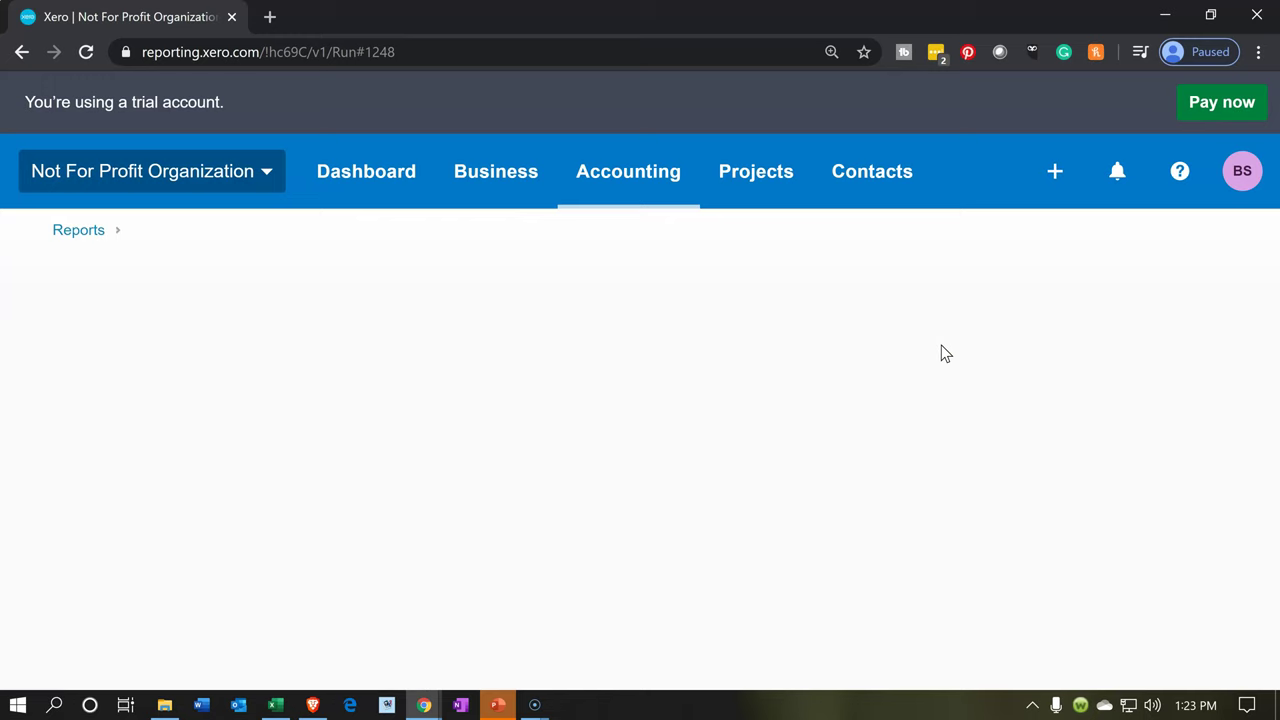
{"action": "scroll", "coordinate": [945, 354], "scroll_direction": "down", "scroll_amount": 3}
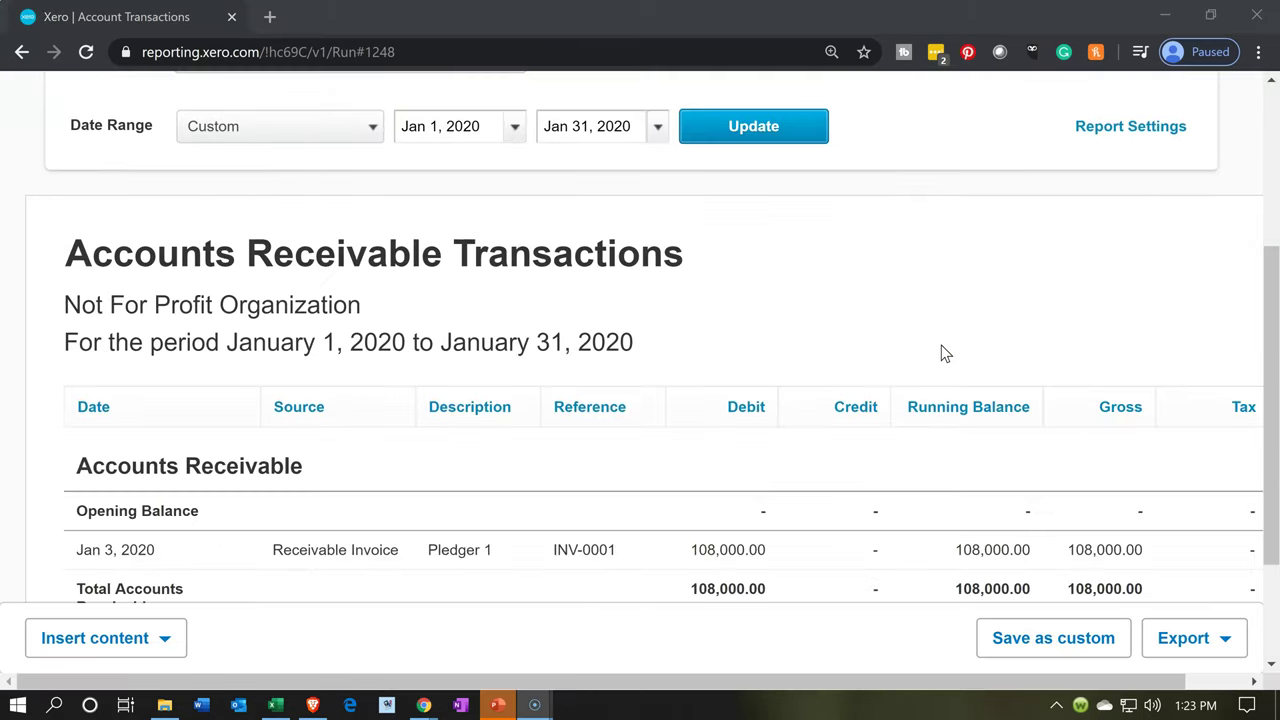
{"action": "scroll", "coordinate": [945, 354], "scroll_direction": "down", "scroll_amount": 1}
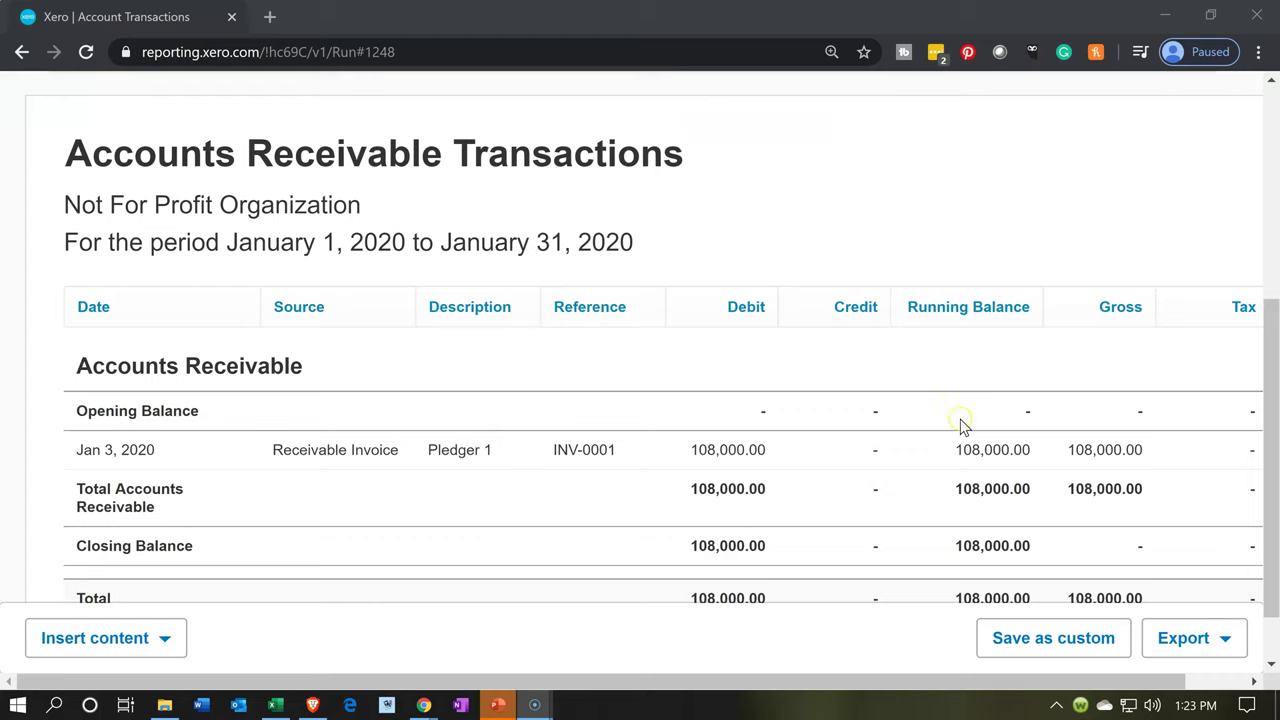
{"action": "left_click", "coordinate": [993, 463]}
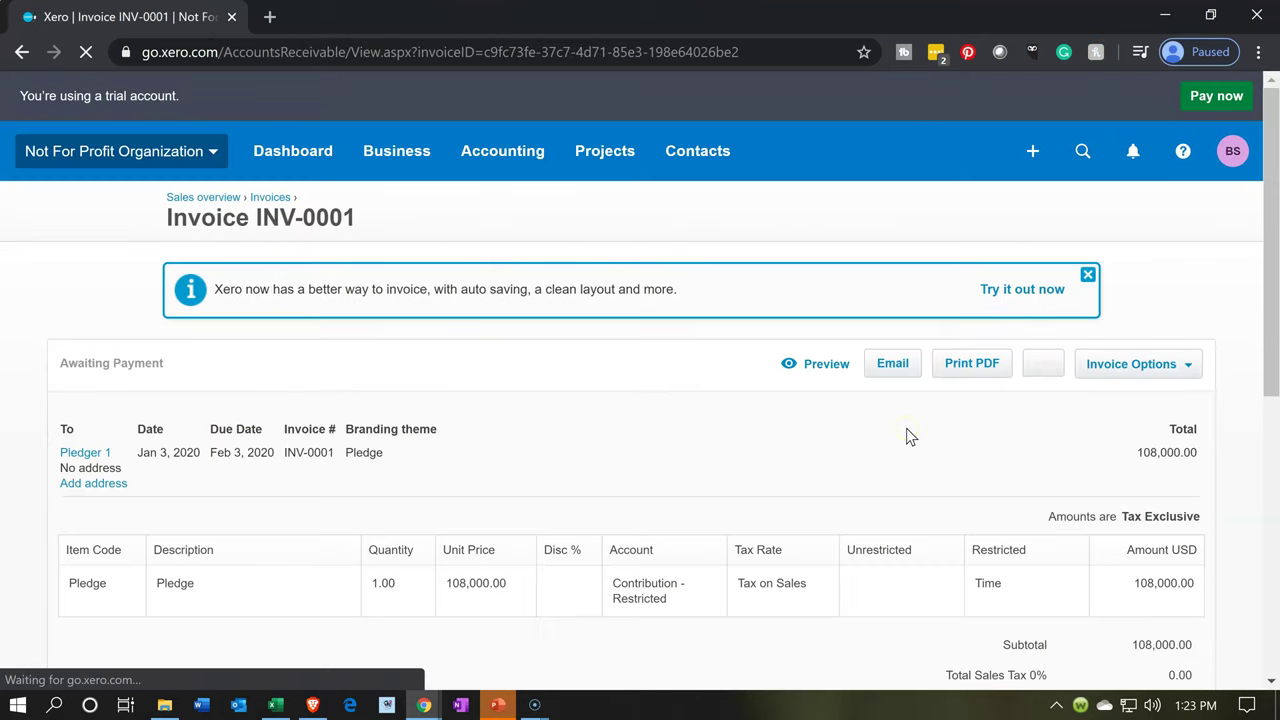
Step: Generate the printable PDF of the pledge invoice and mark the invoice as sent
{"action": "left_click", "coordinate": [1168, 371]}
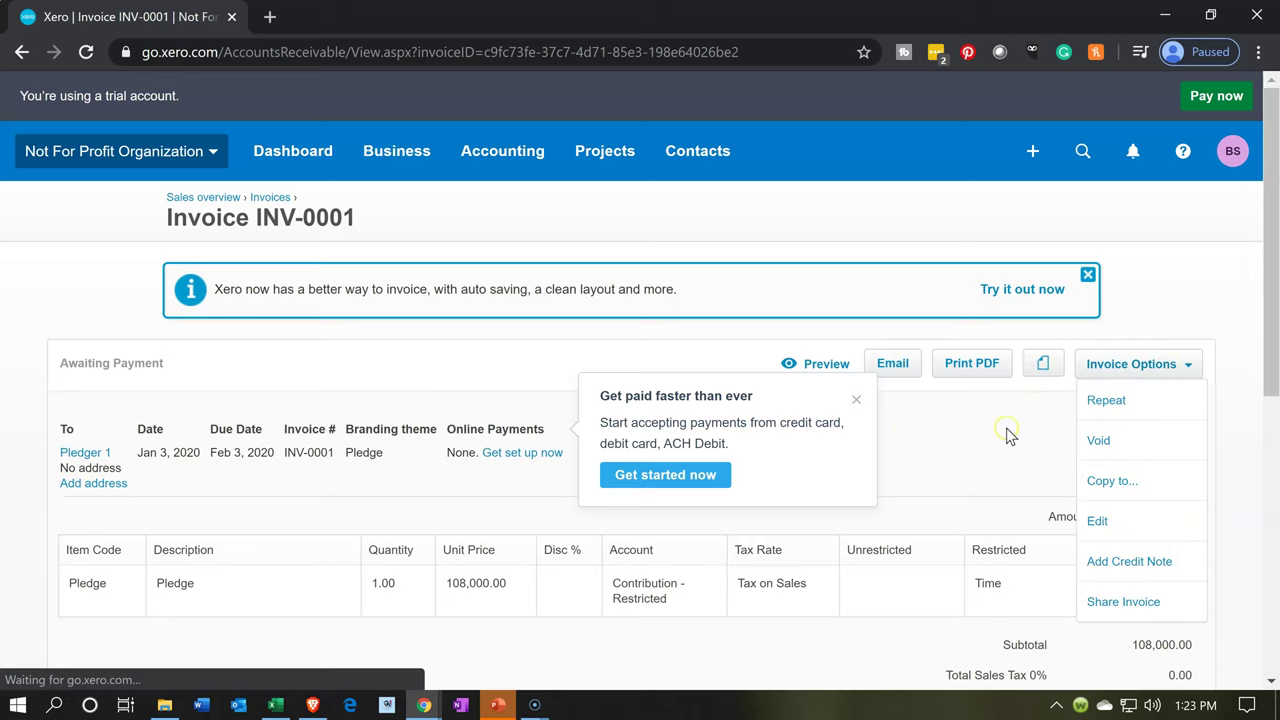
{"action": "left_click", "coordinate": [995, 398]}
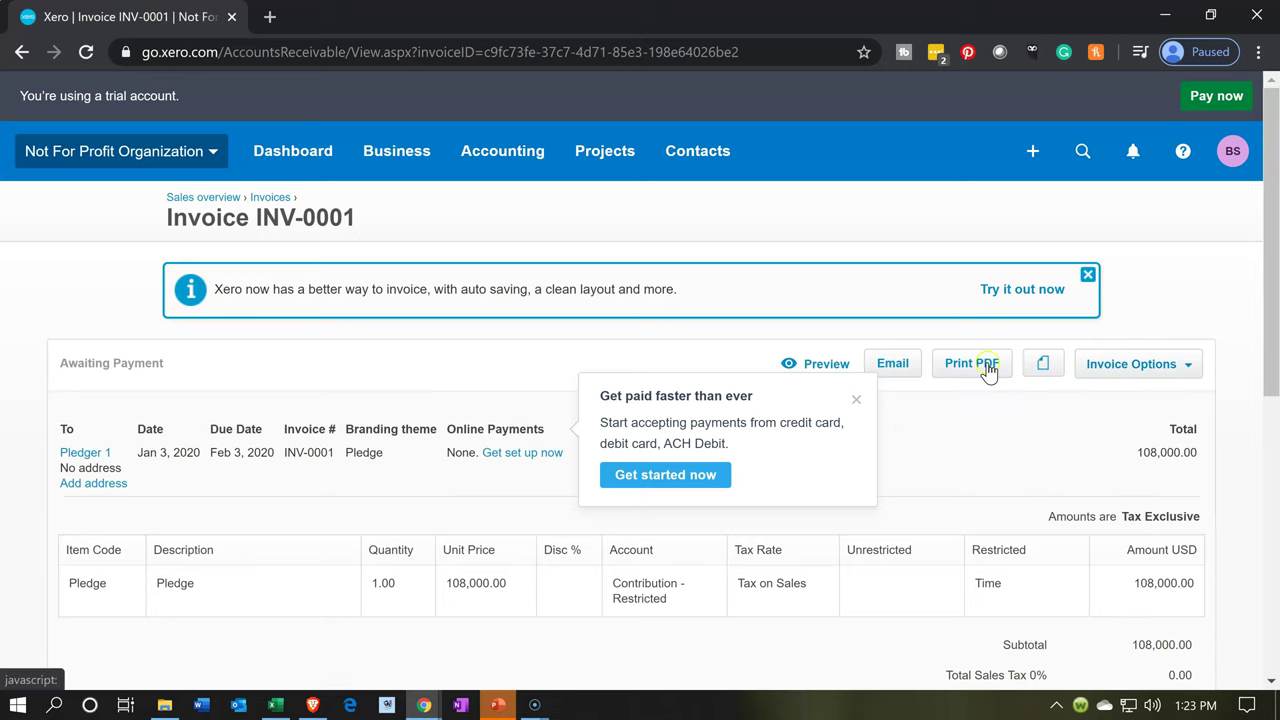
{"action": "left_click", "coordinate": [986, 367]}
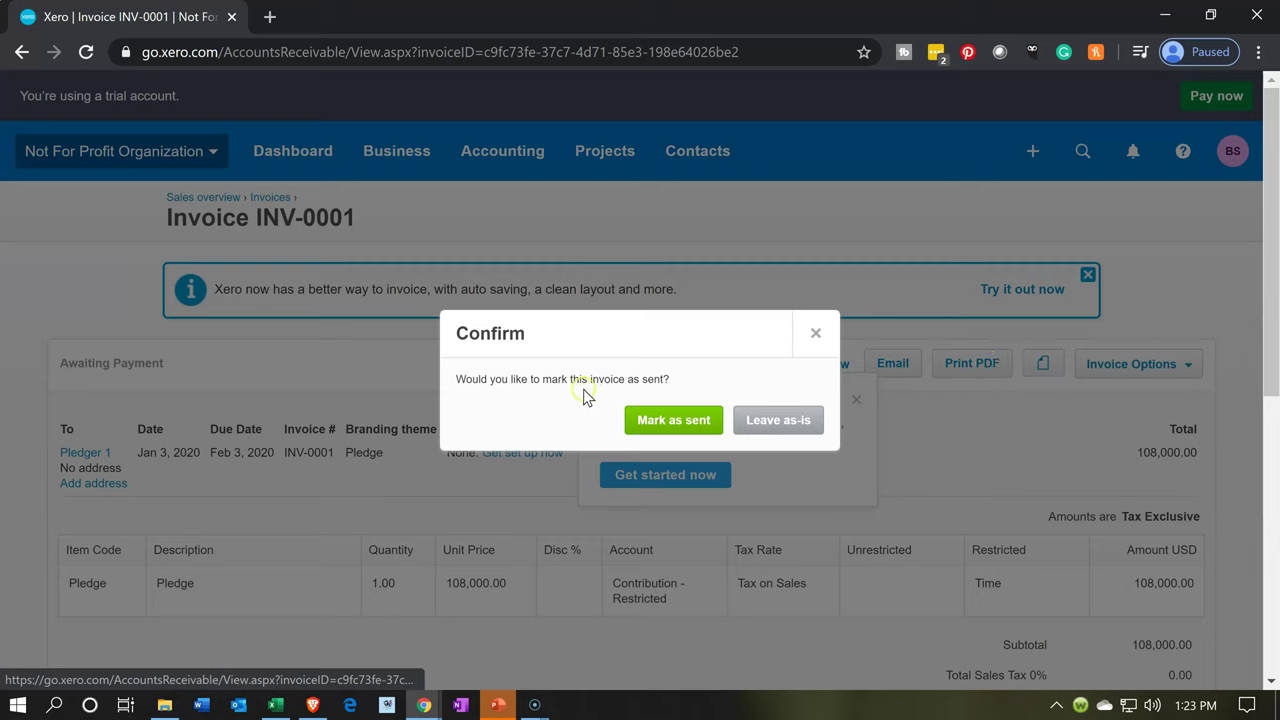
{"action": "left_click", "coordinate": [671, 419]}
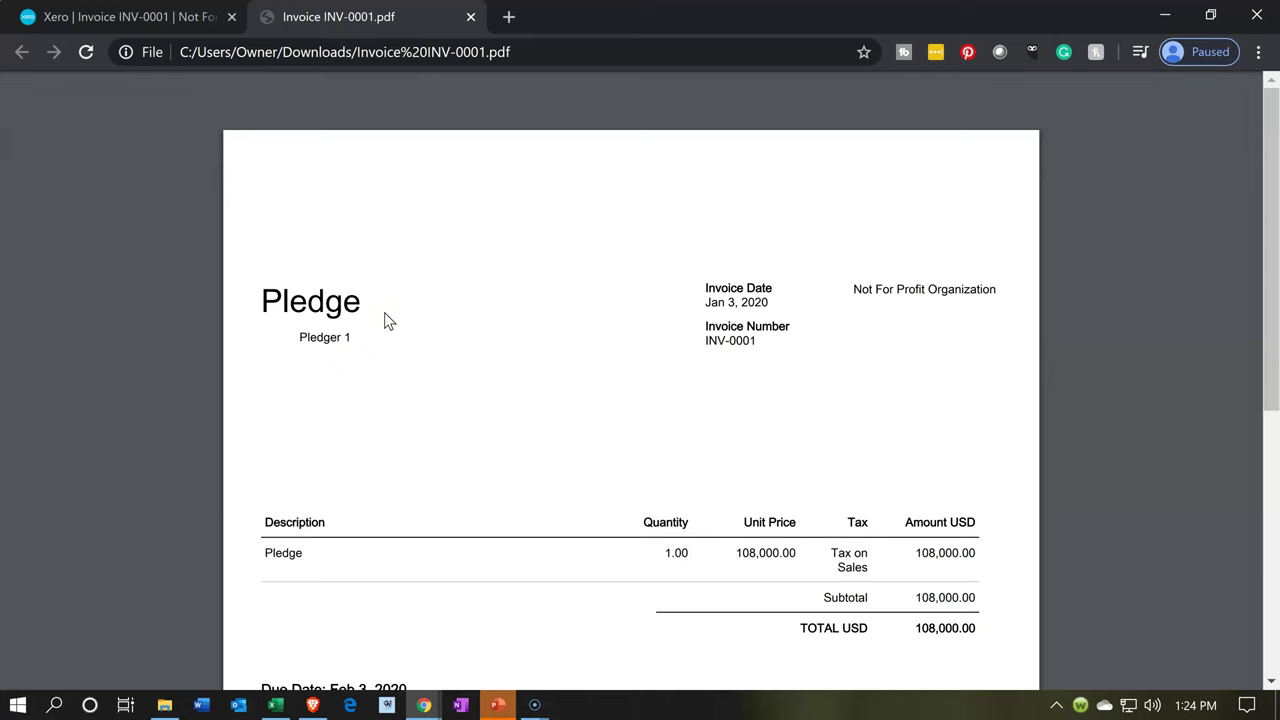
Step: Review the invoice PDF from the Pledge heading down to the payment advice, and close the PDF
{"action": "scroll", "coordinate": [384, 313], "scroll_direction": "down", "scroll_amount": 5}
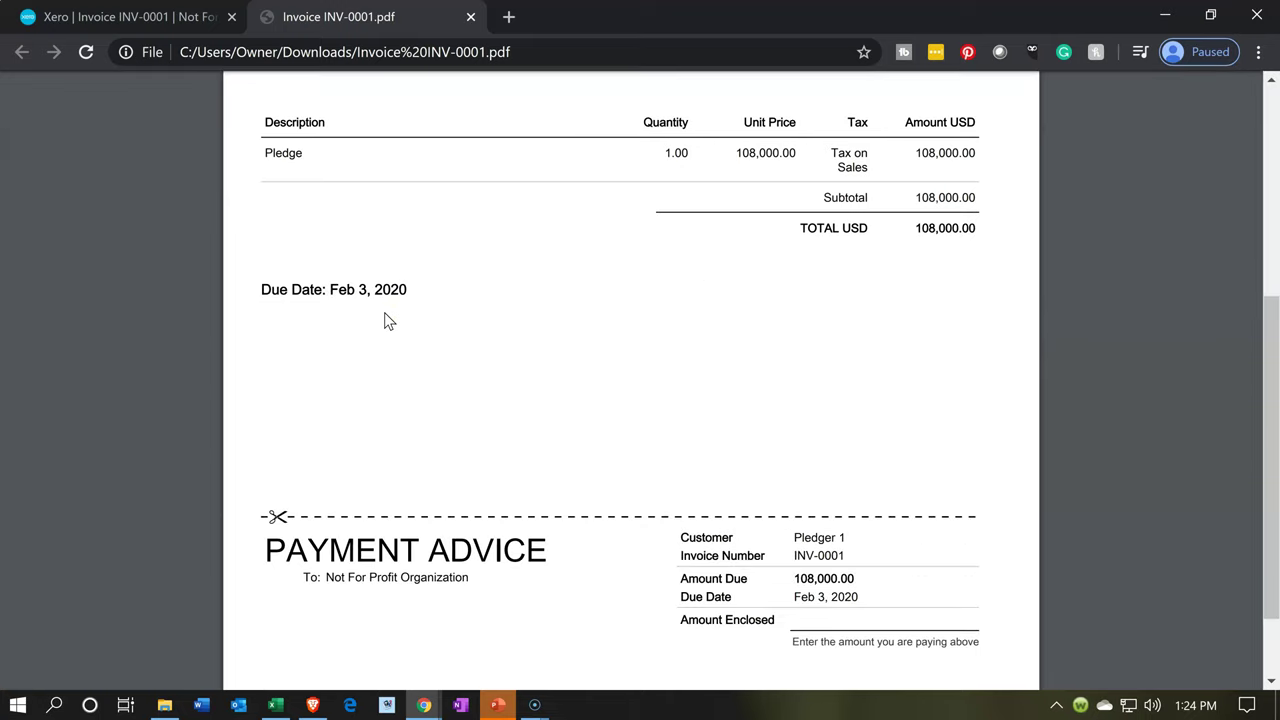
{"action": "scroll", "coordinate": [389, 320], "scroll_direction": "up", "scroll_amount": 4}
{"action": "scroll", "coordinate": [391, 434], "scroll_direction": "down", "scroll_amount": 4}
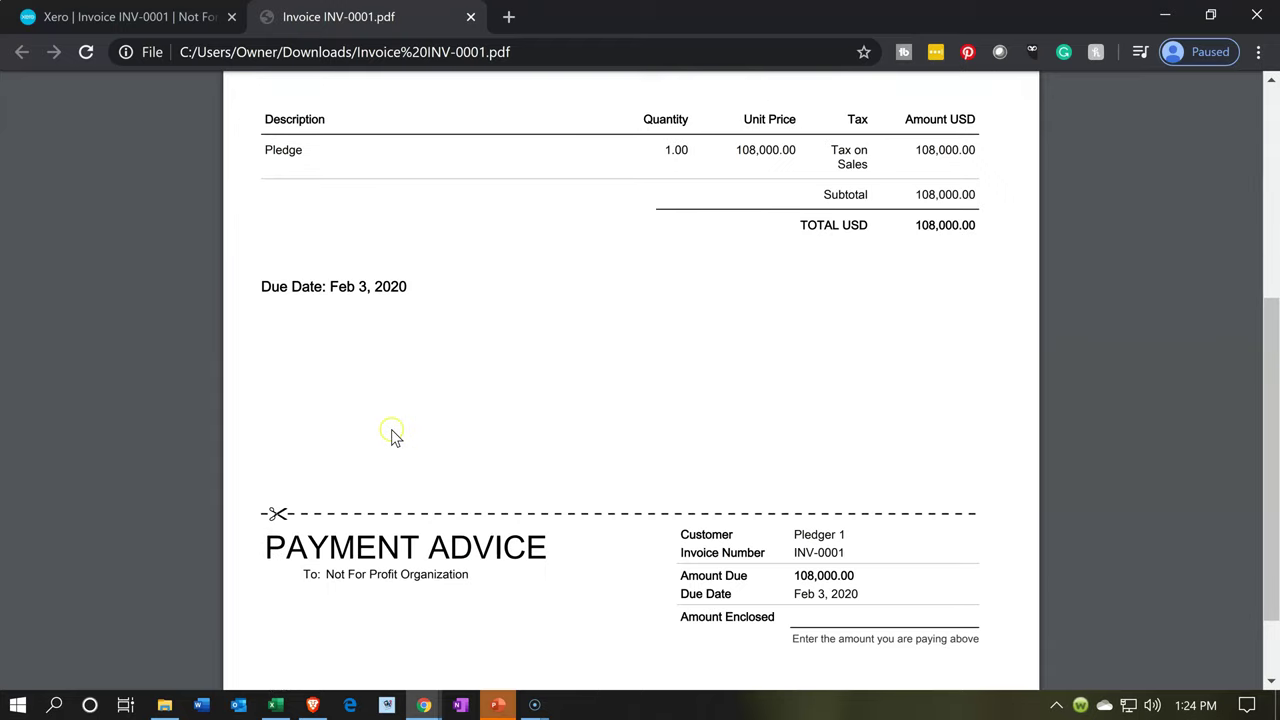
{"action": "left_click", "coordinate": [395, 520]}
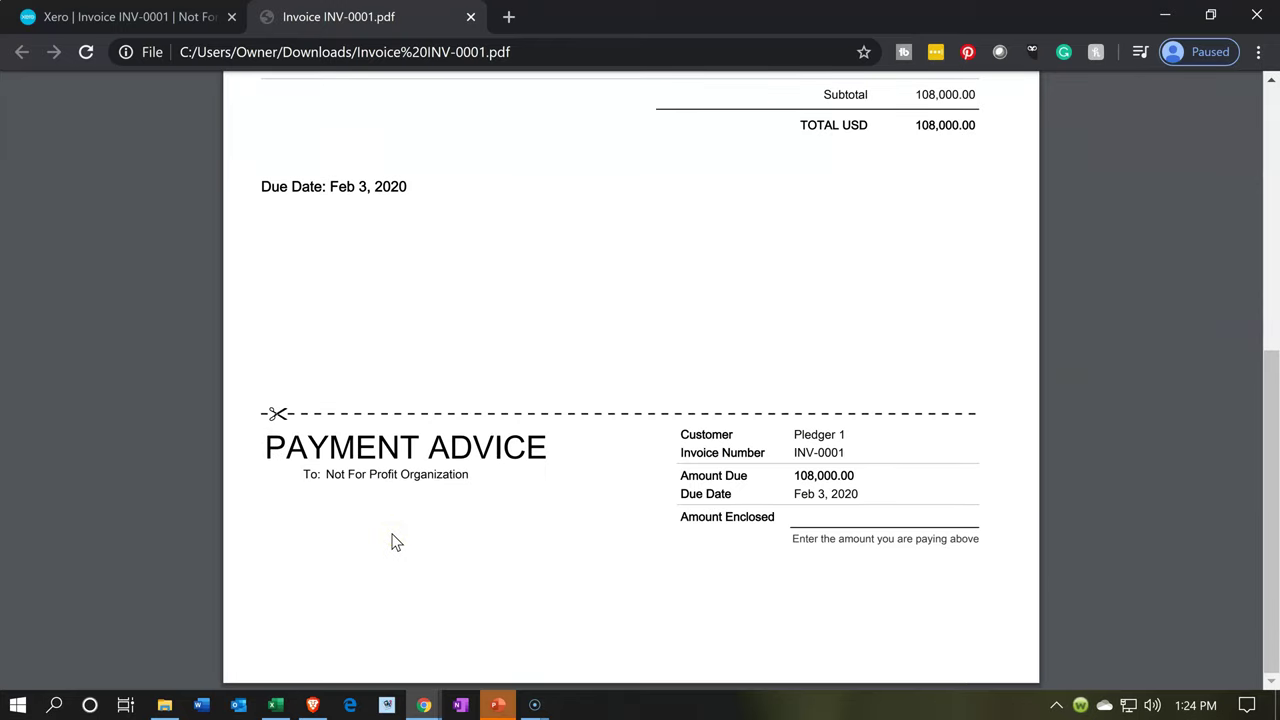
{"action": "left_click", "coordinate": [471, 18]}
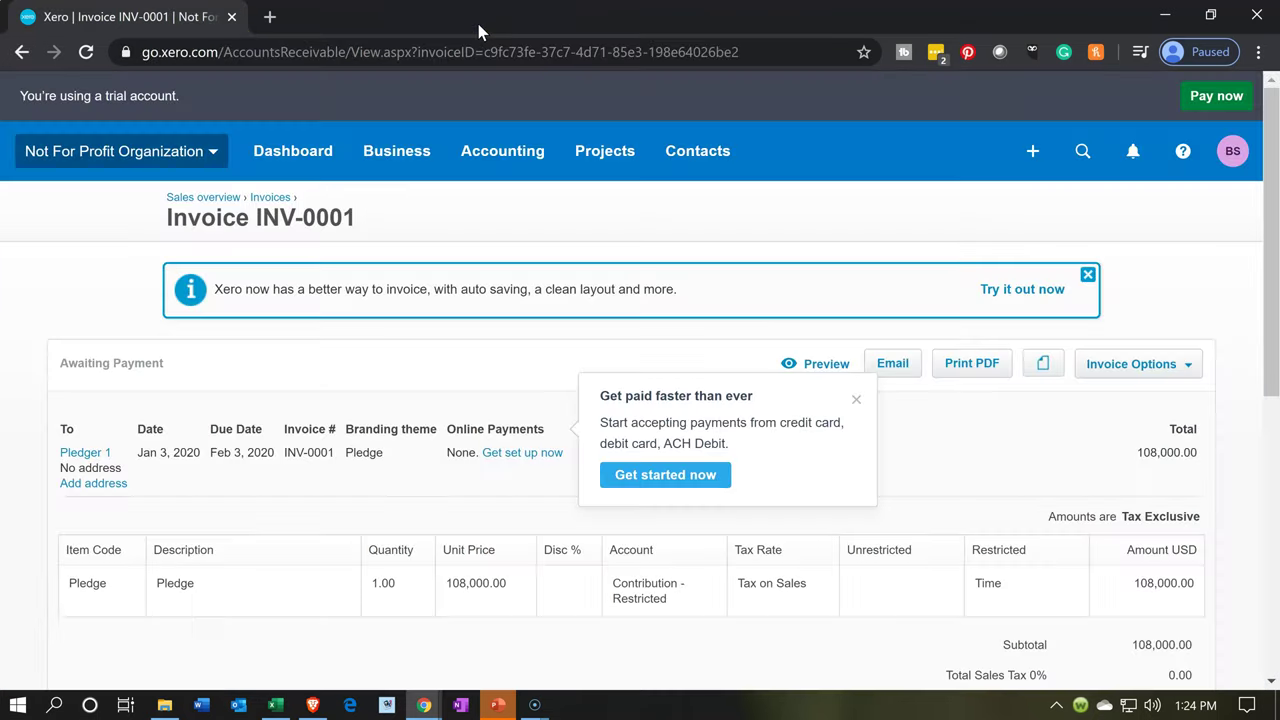
Step: Return from the invoice to the Jan 31, 2020 Balance Sheet and duplicate its browser tab
{"action": "left_click", "coordinate": [22, 53]}
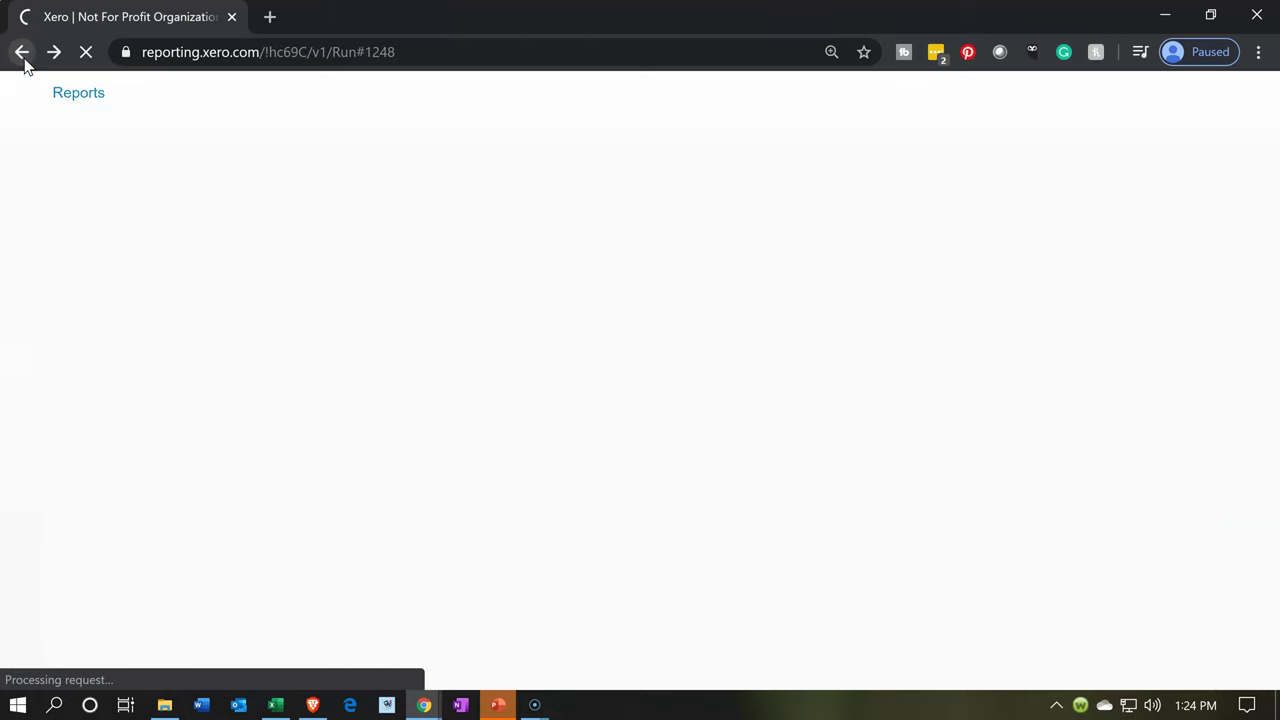
{"action": "right_click", "coordinate": [115, 22]}
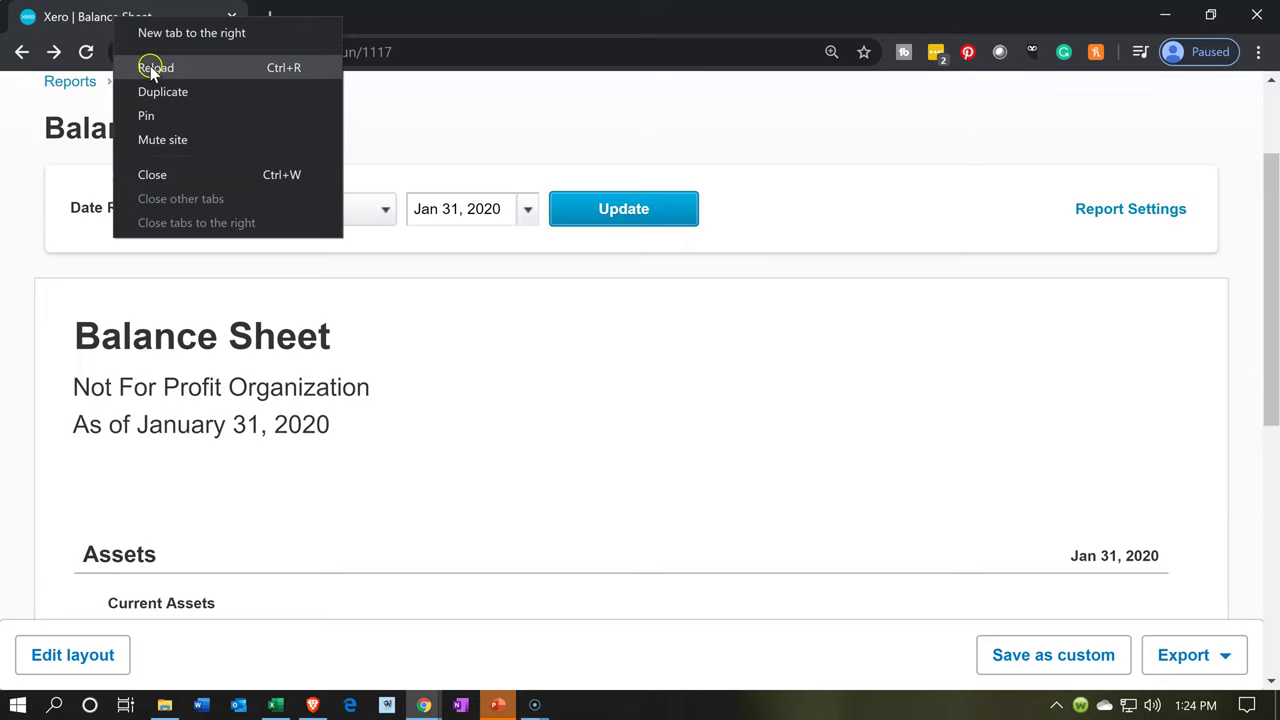
{"action": "left_click", "coordinate": [156, 90]}
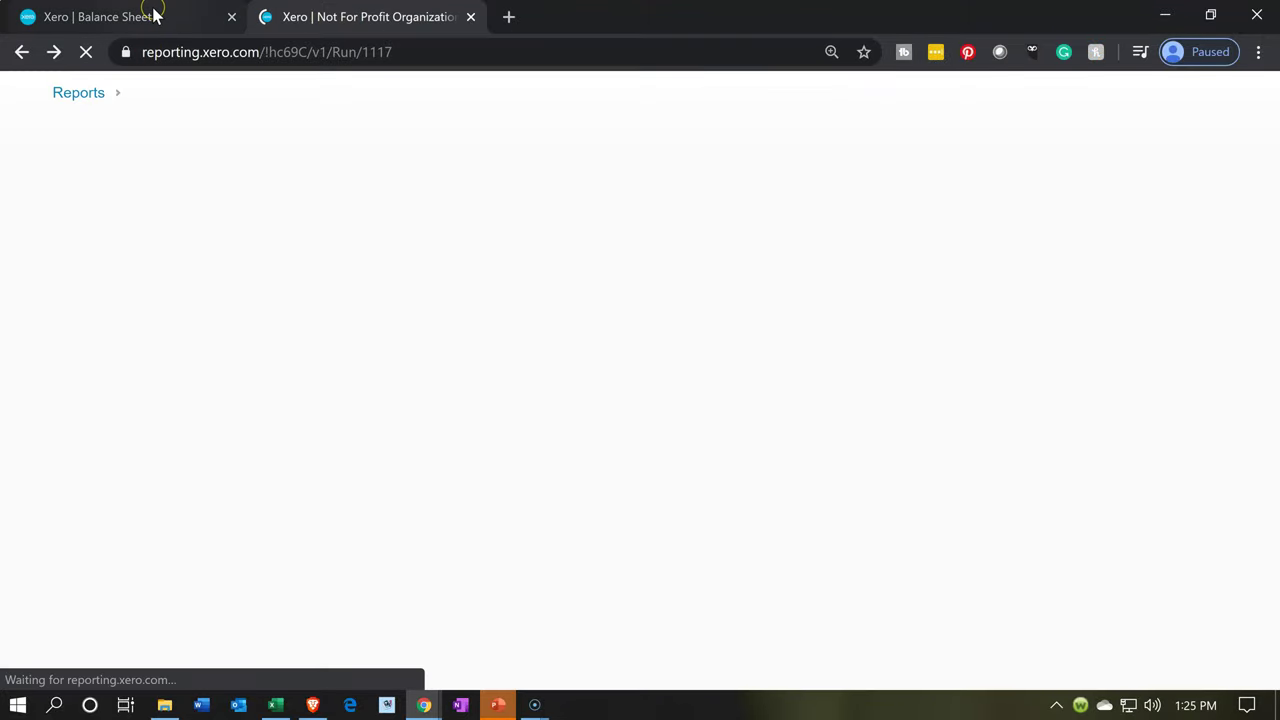
Step: Open the Income Statement report in the original browser tab and examine its income and operating expense lines
{"action": "left_click", "coordinate": [155, 16]}
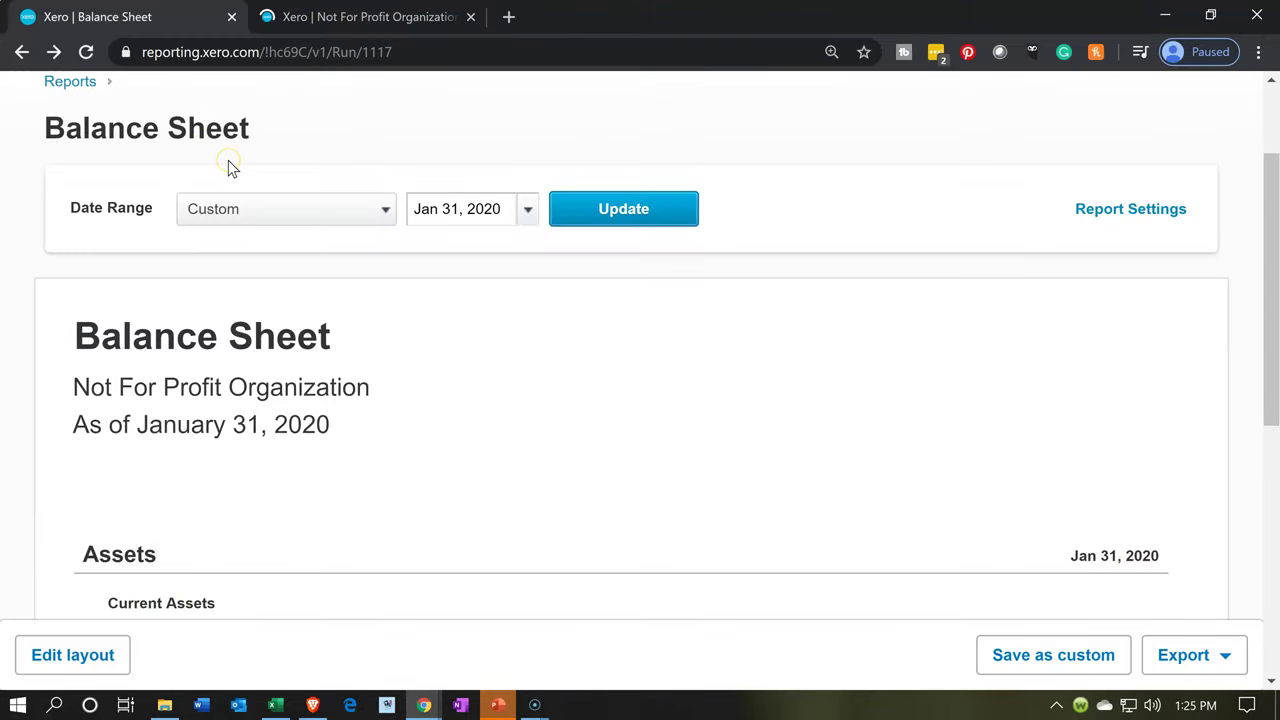
{"action": "scroll", "coordinate": [228, 160], "scroll_direction": "up", "scroll_amount": 2}
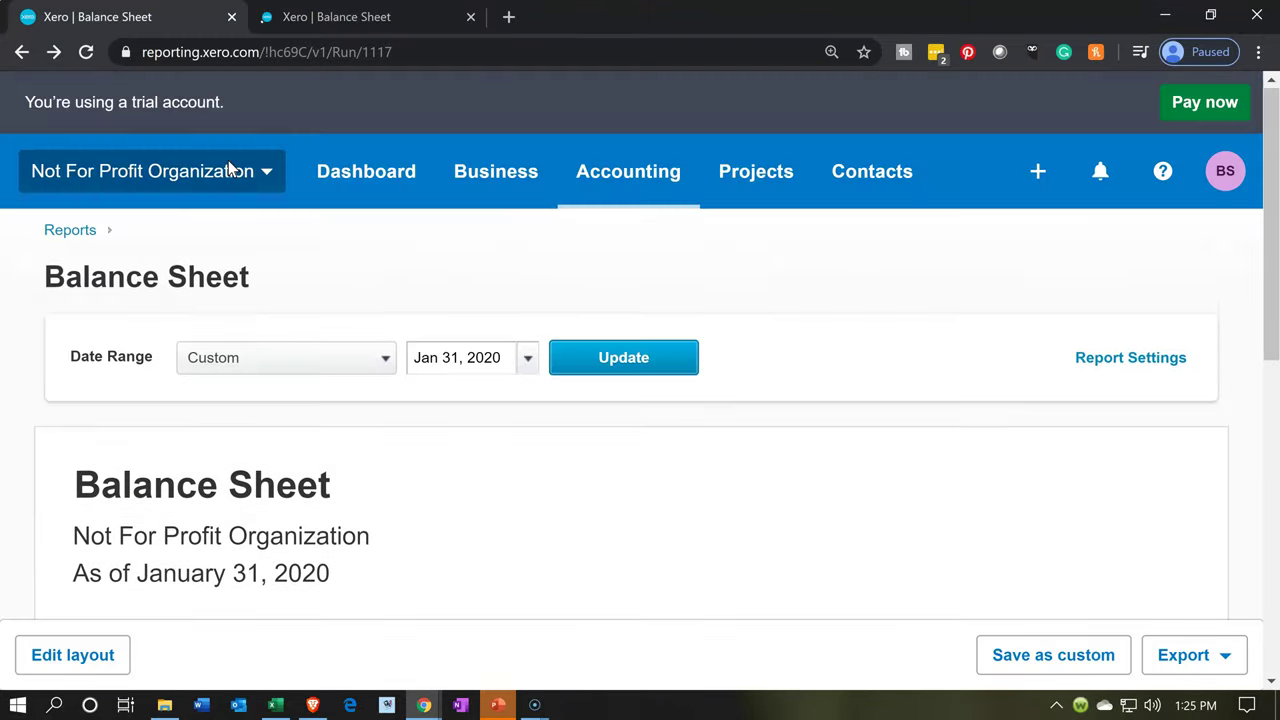
{"action": "left_click", "coordinate": [578, 160]}
{"action": "scroll", "coordinate": [629, 566], "scroll_direction": "down", "scroll_amount": 1}
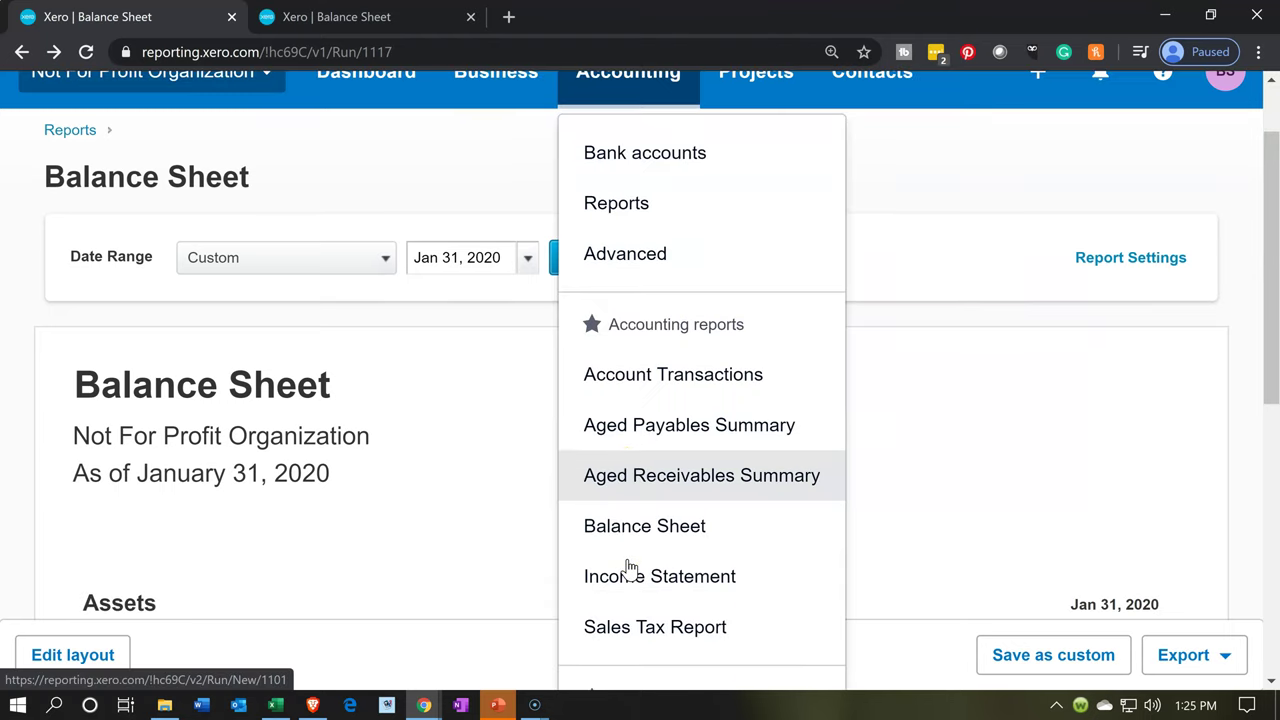
{"action": "left_click", "coordinate": [629, 568]}
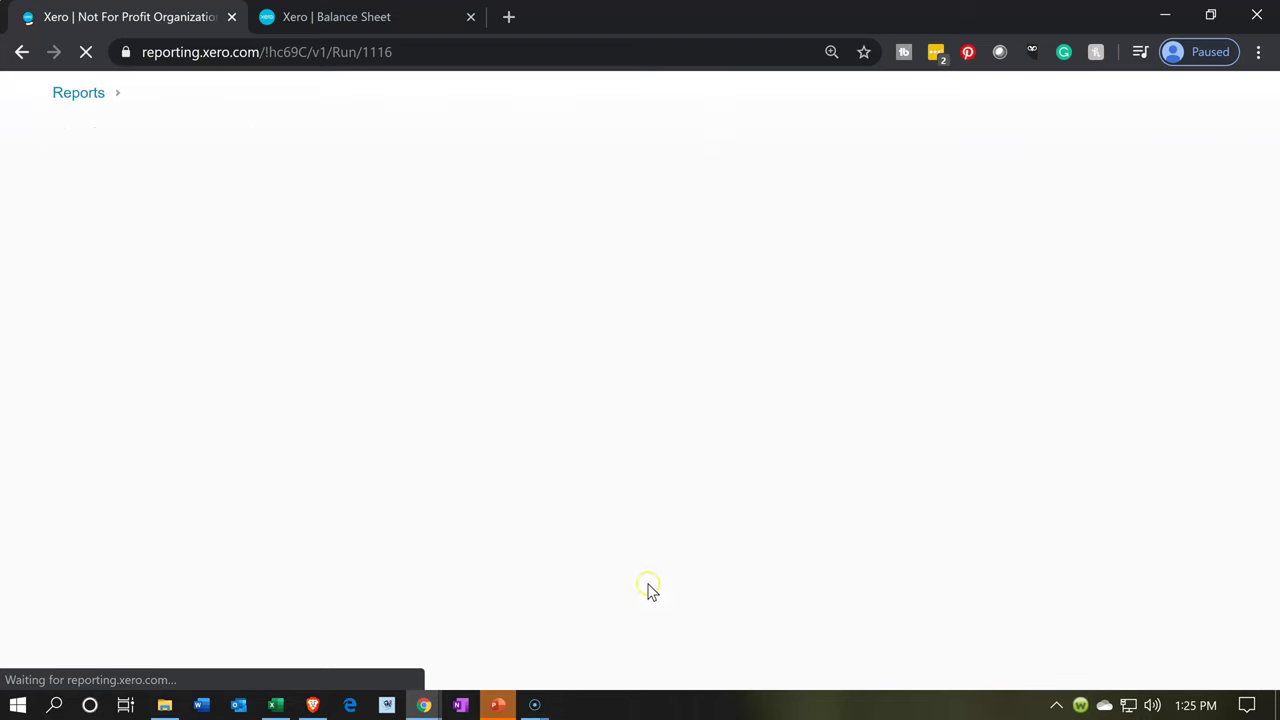
{"action": "scroll", "coordinate": [760, 514], "scroll_direction": "down", "scroll_amount": 4}
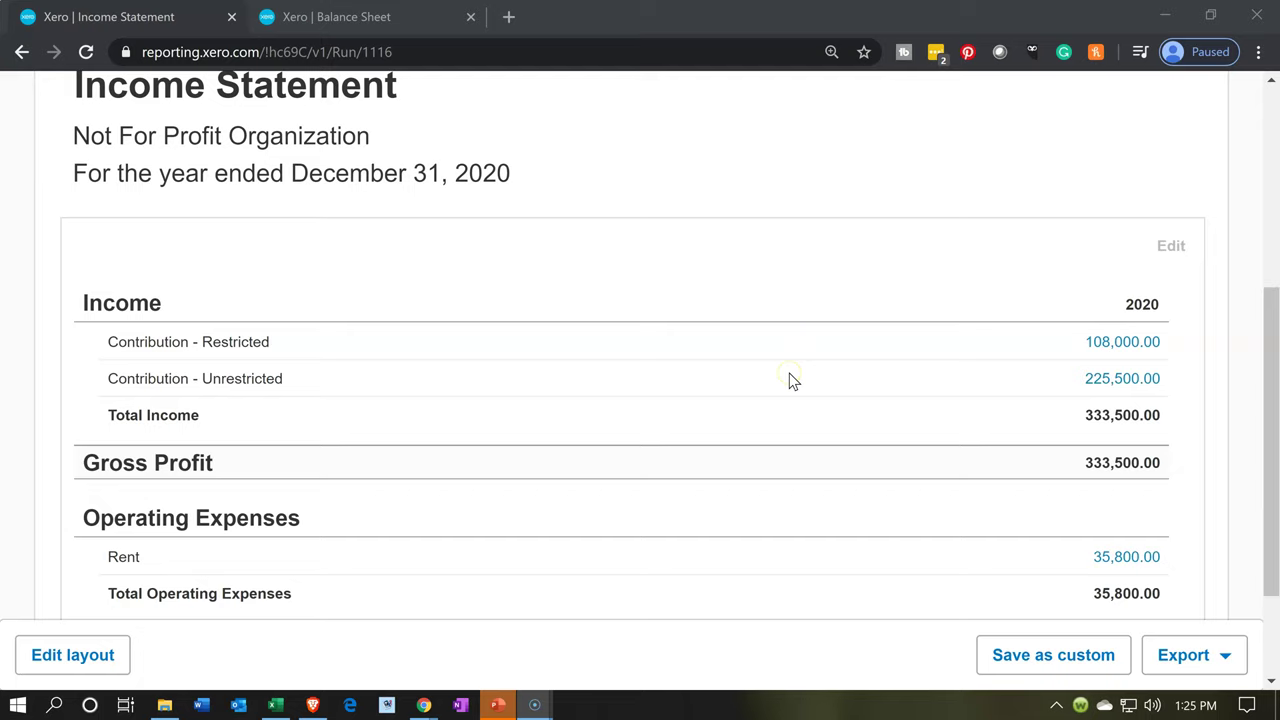
Step: Switch to the Excel worksheet and locate the Statement of Activities beside the trial balance on sheet 3
{"action": "left_click", "coordinate": [283, 708]}
{"action": "left_click", "coordinate": [490, 624]}
{"action": "left_click", "coordinate": [738, 562]}
{"action": "key", "text": "Right"}
{"action": "key", "text": "Right"}
{"action": "key", "text": "Right"}
{"action": "key", "text": "Right"}
{"action": "key", "text": "Right"}
{"action": "key", "text": "Right"}
{"action": "key", "text": "Right"}
{"action": "key", "text": "Right"}
{"action": "key", "text": "Right"}
{"action": "key", "text": "Right"}
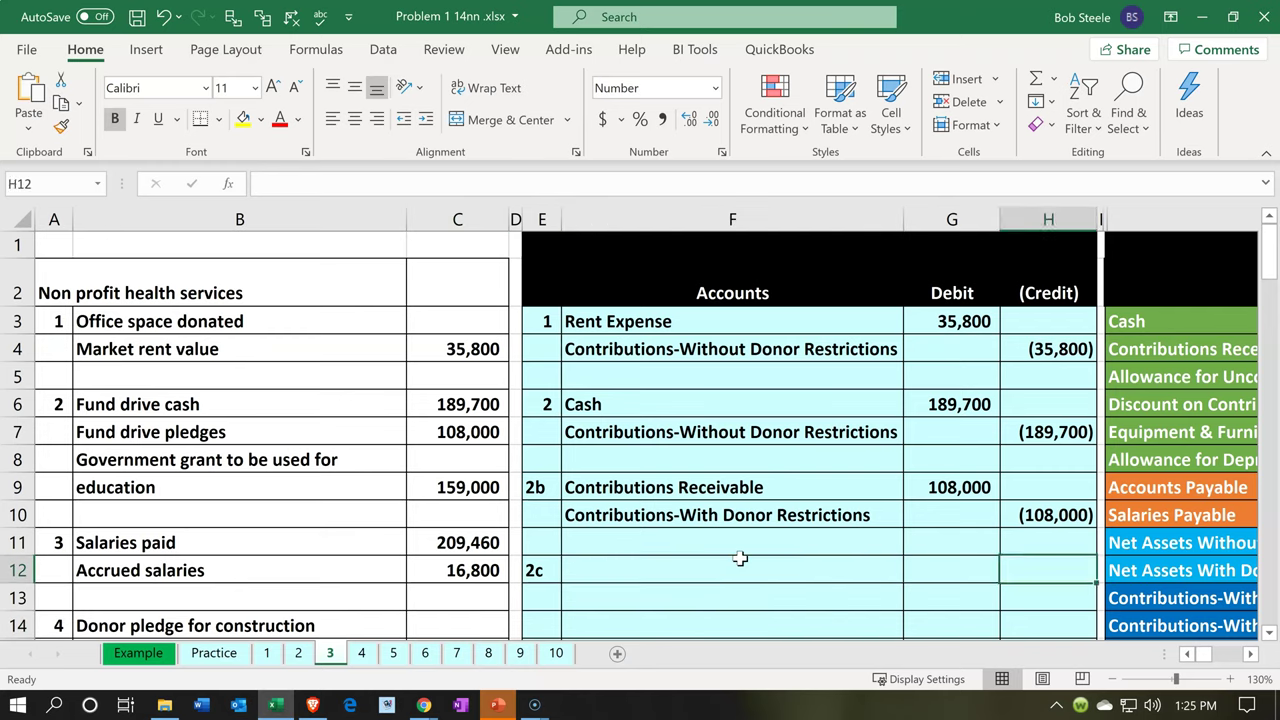
{"action": "key", "text": "Right"}
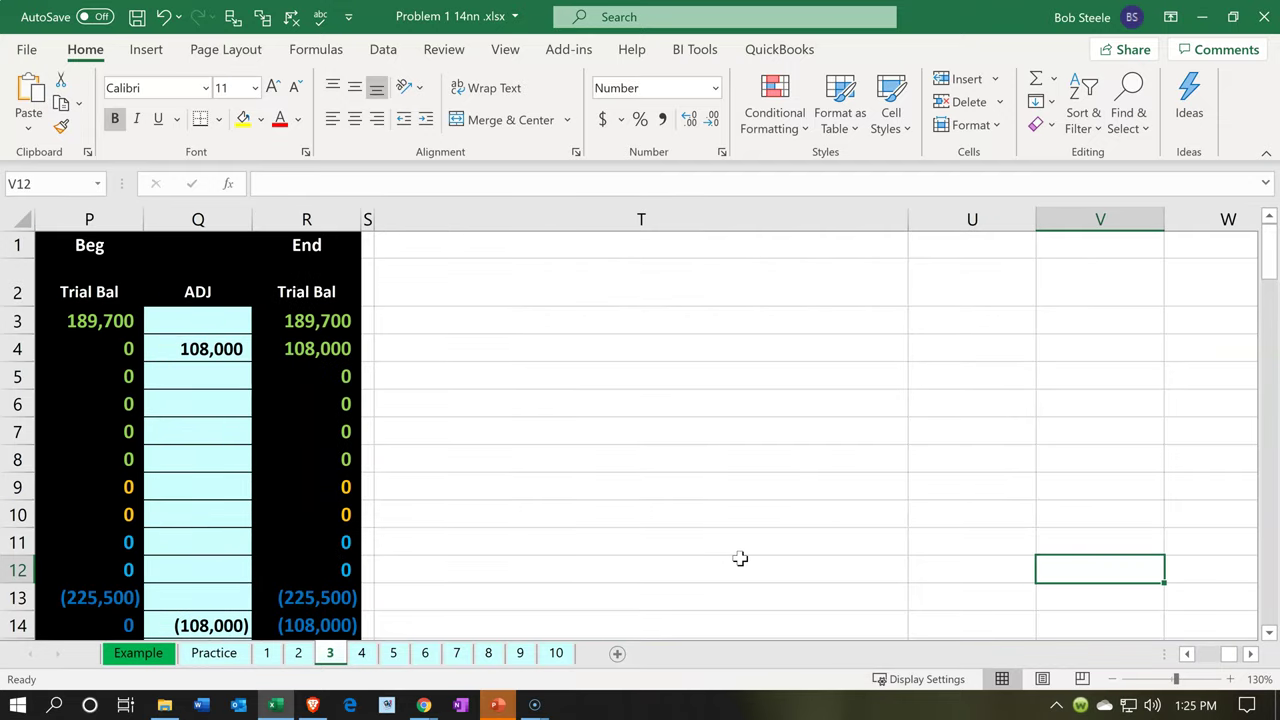
{"action": "scroll", "coordinate": [740, 558], "scroll_direction": "down", "scroll_amount": 6}
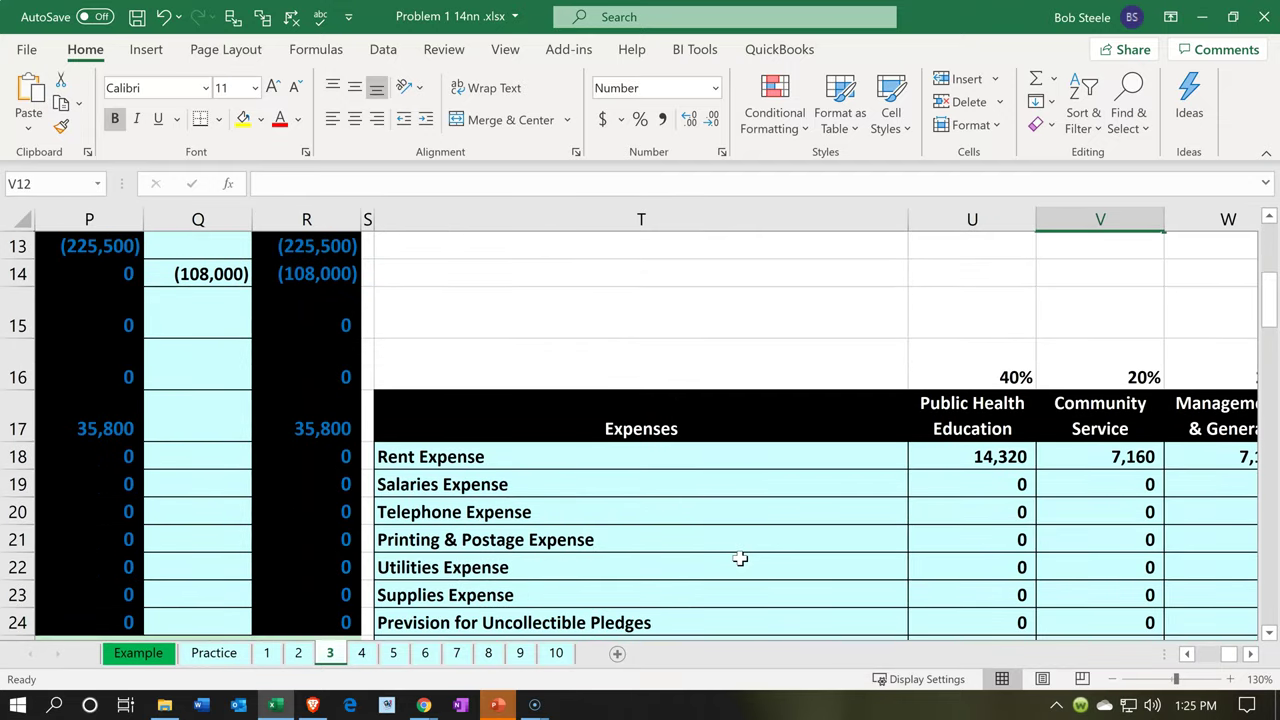
{"action": "scroll", "coordinate": [740, 558], "scroll_direction": "down", "scroll_amount": 2}
{"action": "scroll", "coordinate": [740, 558], "scroll_direction": "down", "scroll_amount": 7}
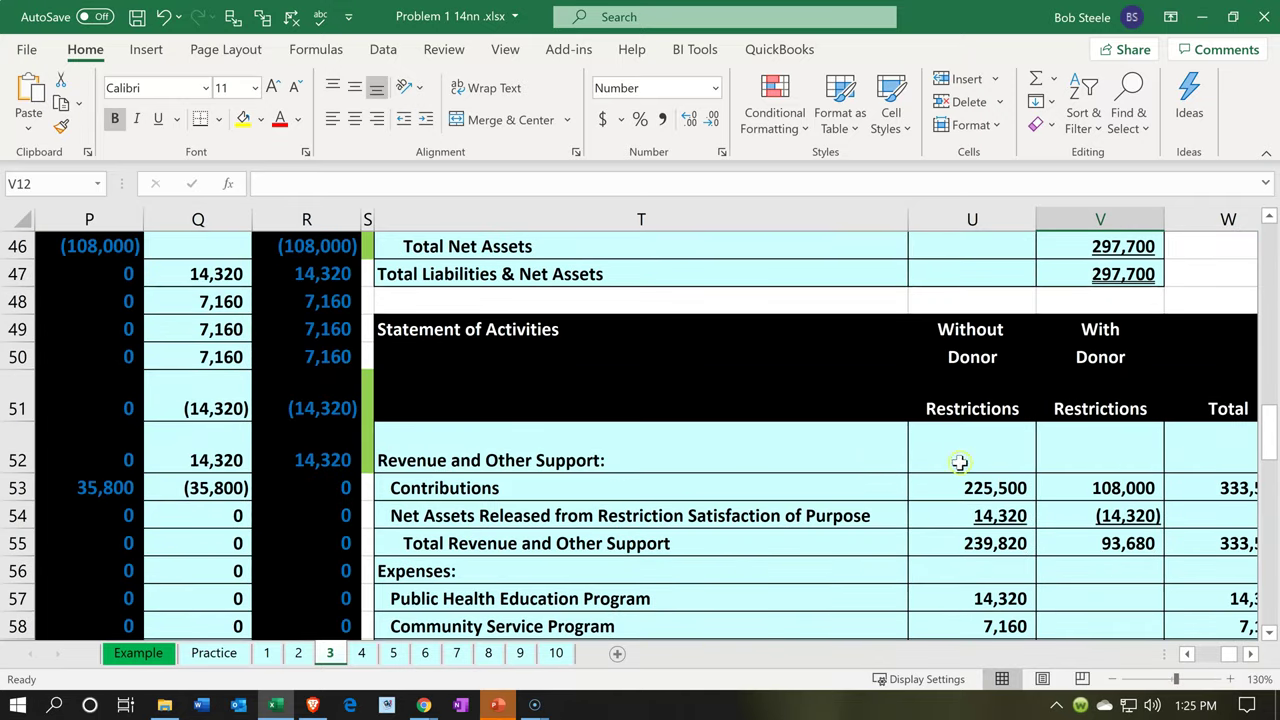
Step: Examine the Contributions row of the Statement of Activities under both donor restriction columns
{"action": "left_click", "coordinate": [993, 412]}
{"action": "key", "text": "Right"}
{"action": "left_click", "coordinate": [494, 484]}
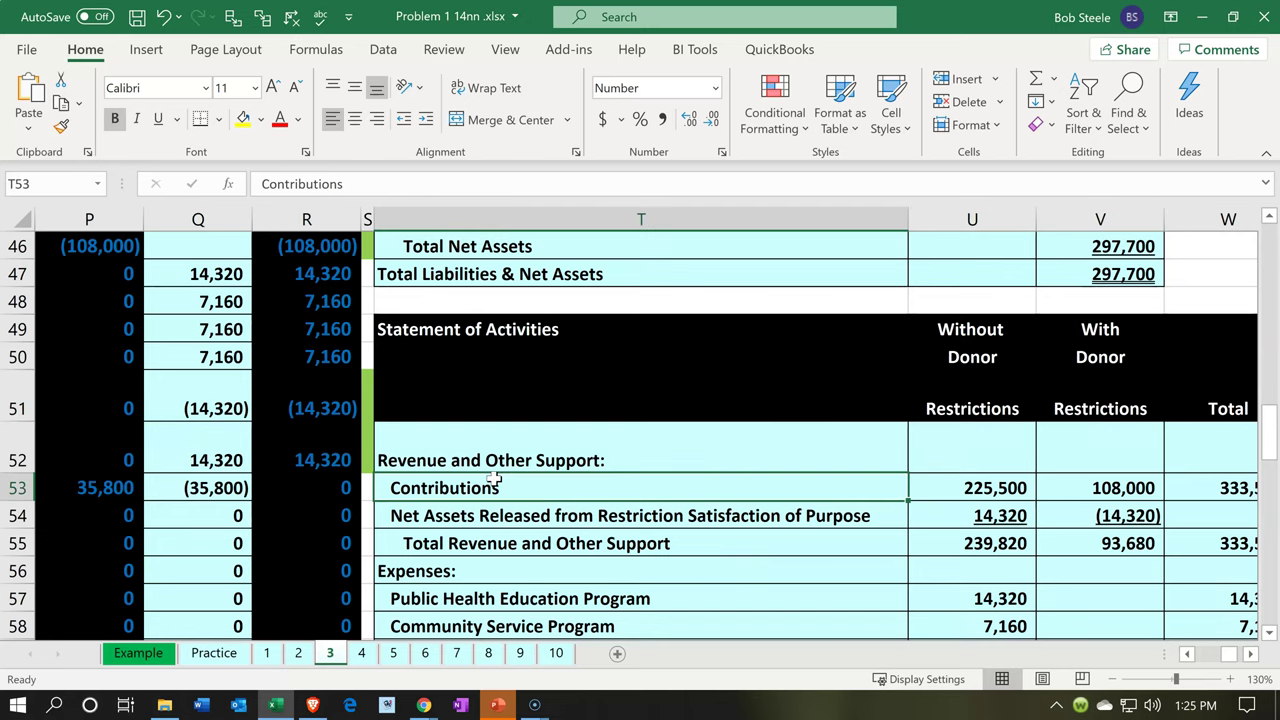
{"action": "key", "text": "Right"}
{"action": "key", "text": "Right"}
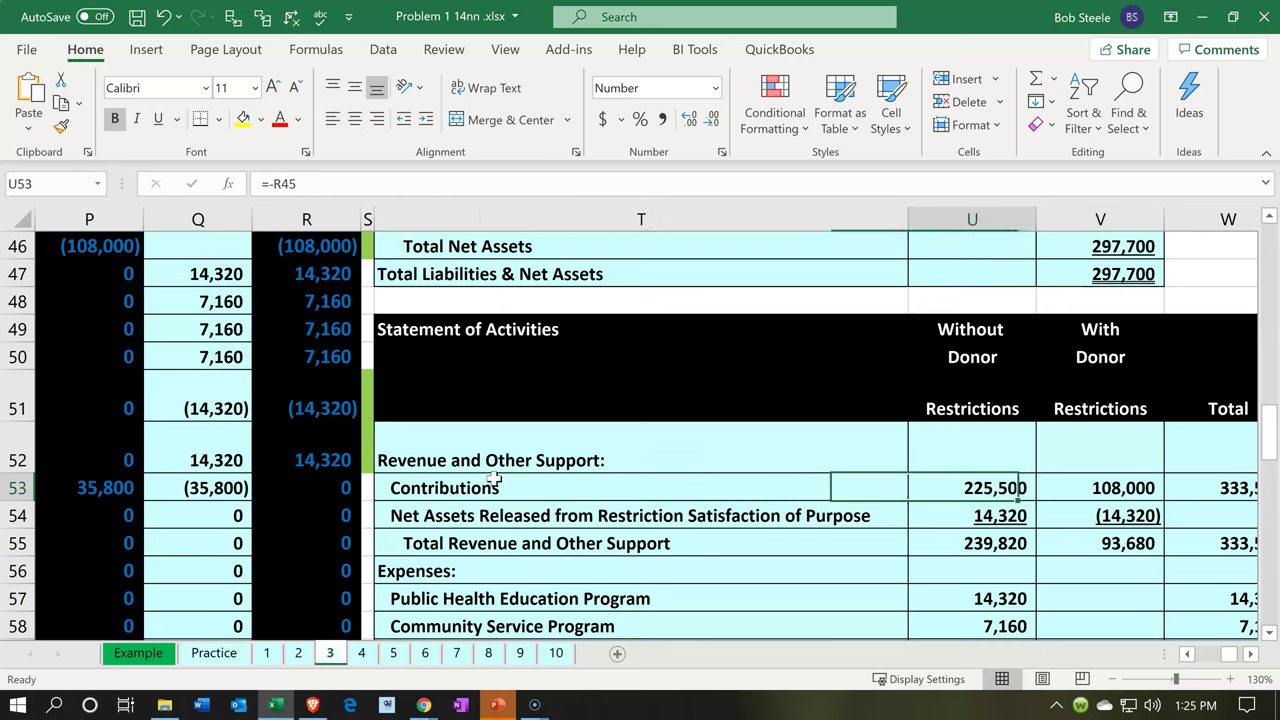
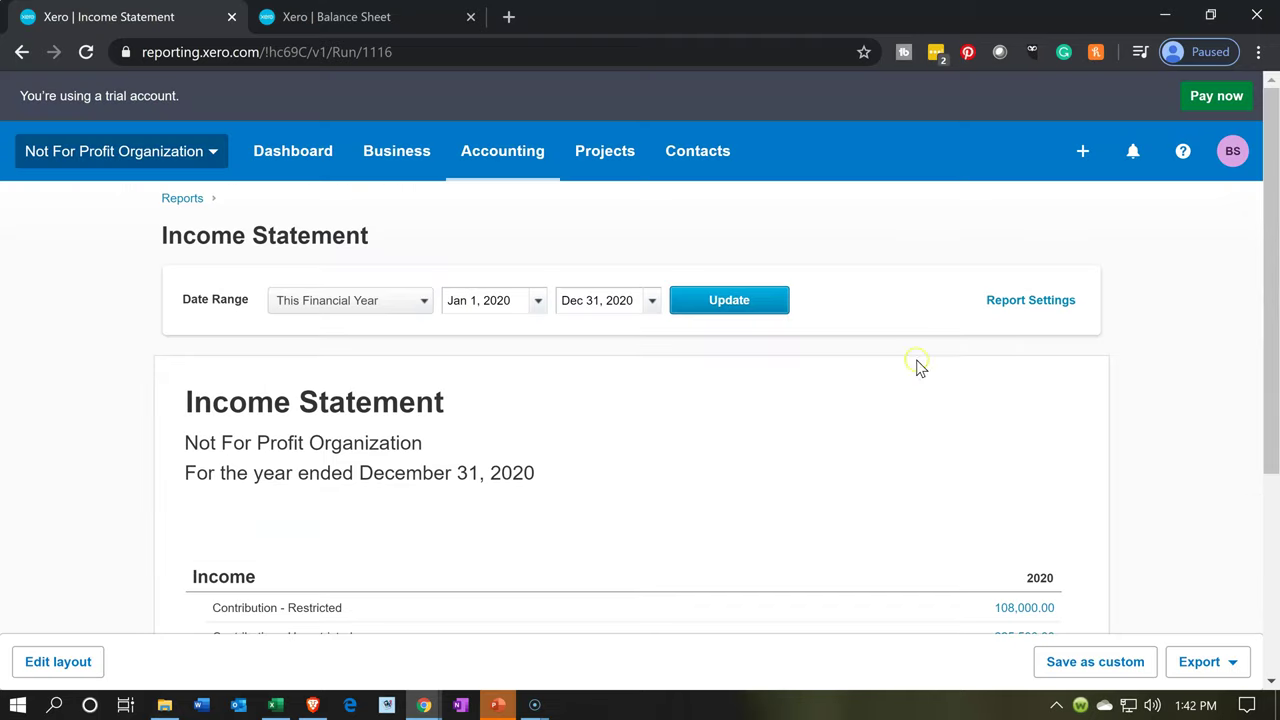
Step: Inspect the Income Statement's report settings in Xero, close them, and review the restricted and unrestricted contribution lines
{"action": "left_click", "coordinate": [1023, 312]}
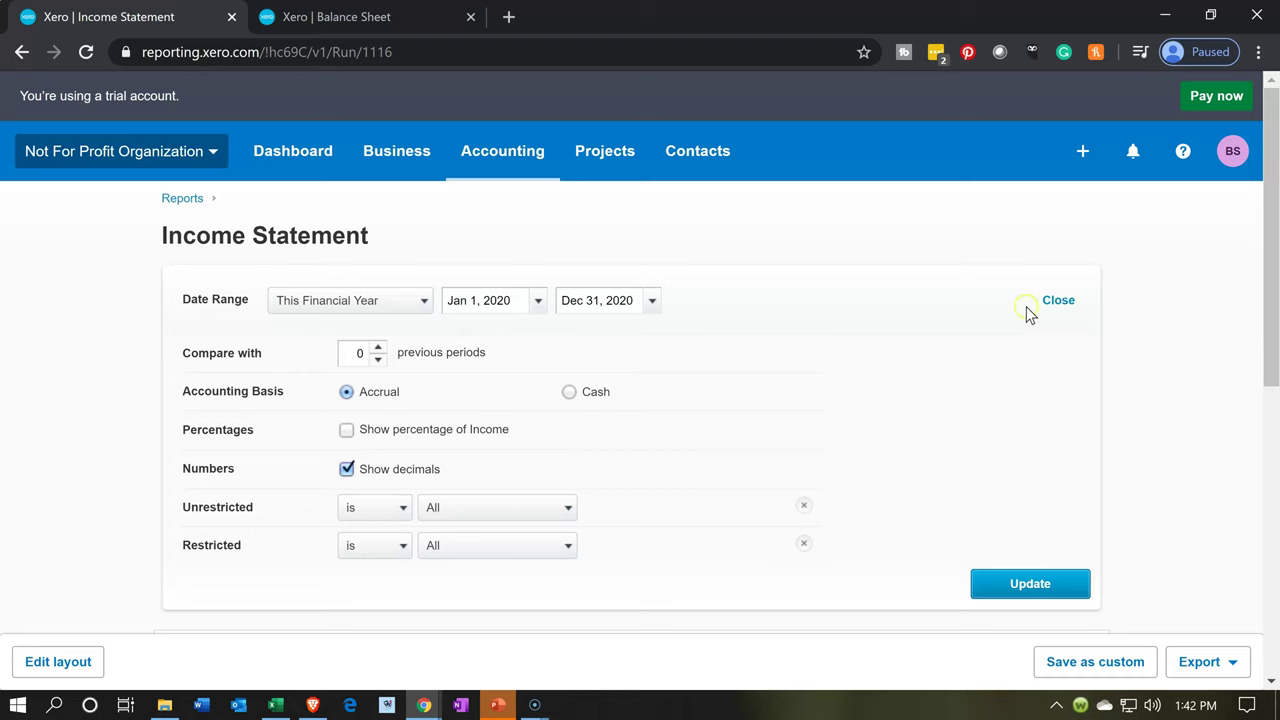
{"action": "left_click", "coordinate": [1058, 302]}
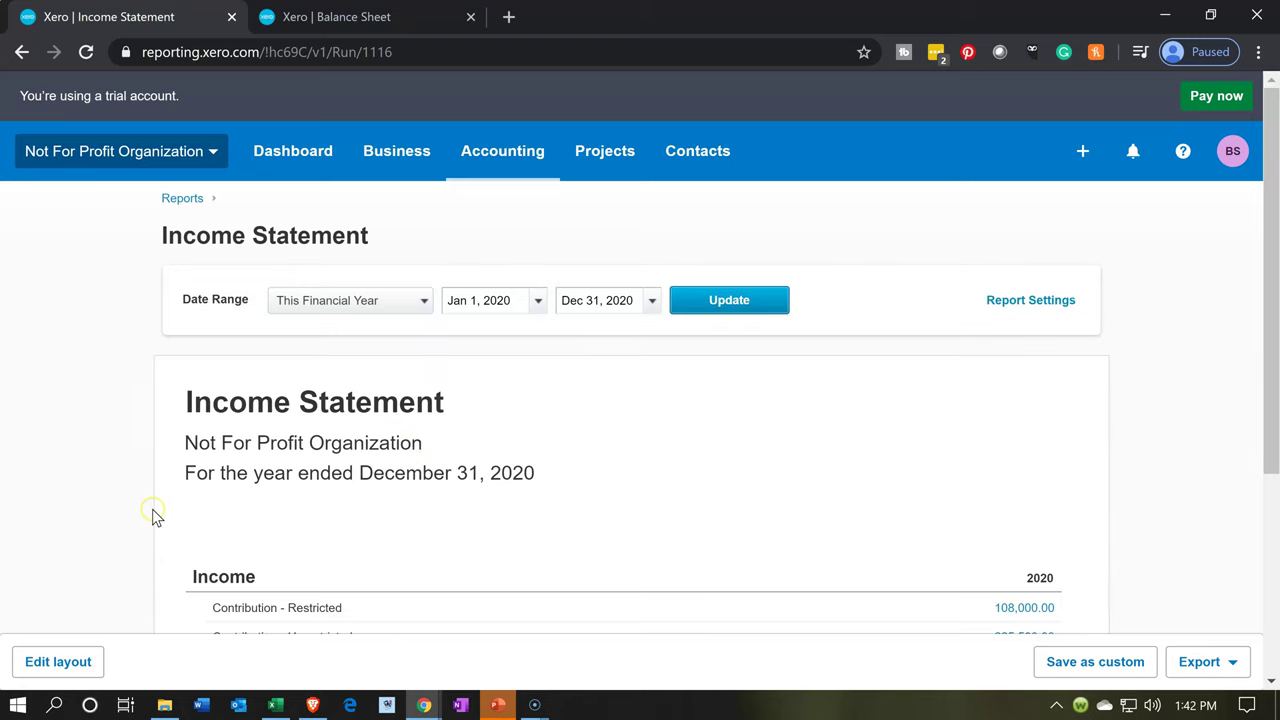
{"action": "scroll", "coordinate": [152, 516], "scroll_direction": "down", "scroll_amount": 2}
{"action": "scroll", "coordinate": [250, 410], "scroll_direction": "down", "scroll_amount": 1}
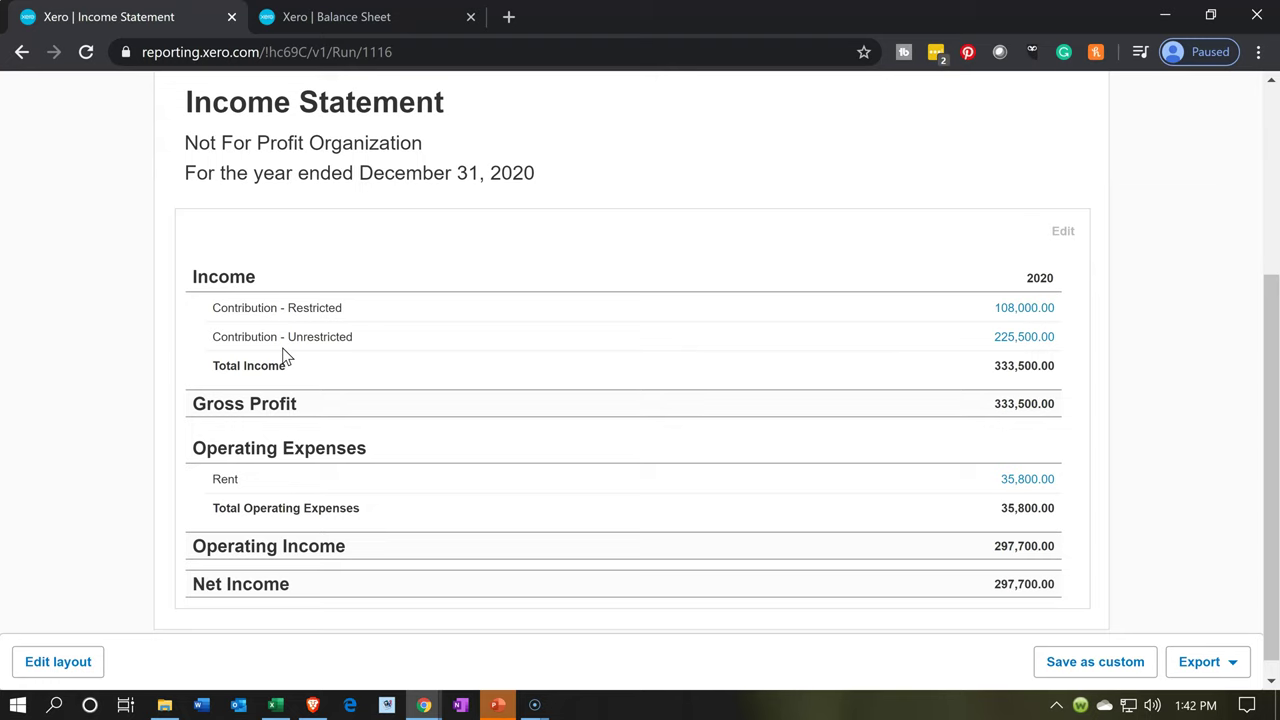
{"action": "left_click", "coordinate": [149, 459]}
{"action": "scroll", "coordinate": [148, 453], "scroll_direction": "up", "scroll_amount": 3}
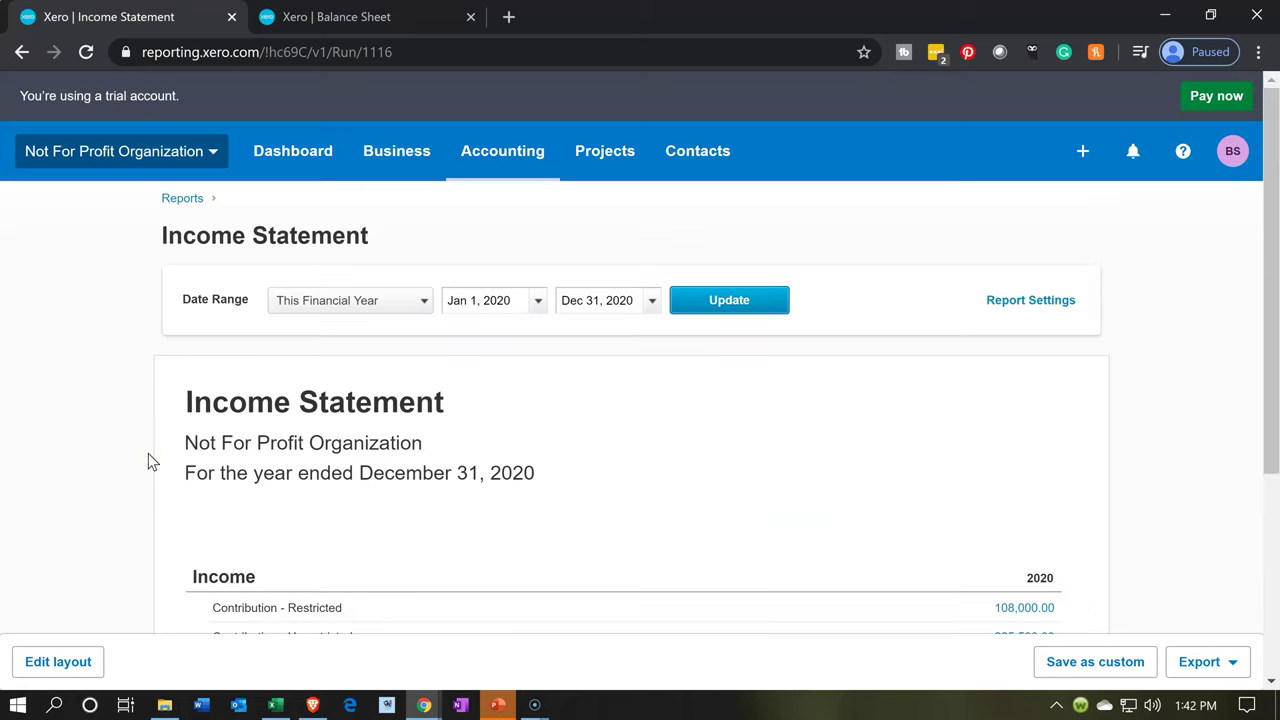
Step: Duplicate the Income Statement browser tab and bring up the Jan 31, 2020 Balance Sheet
{"action": "right_click", "coordinate": [200, 17]}
{"action": "left_click", "coordinate": [226, 89]}
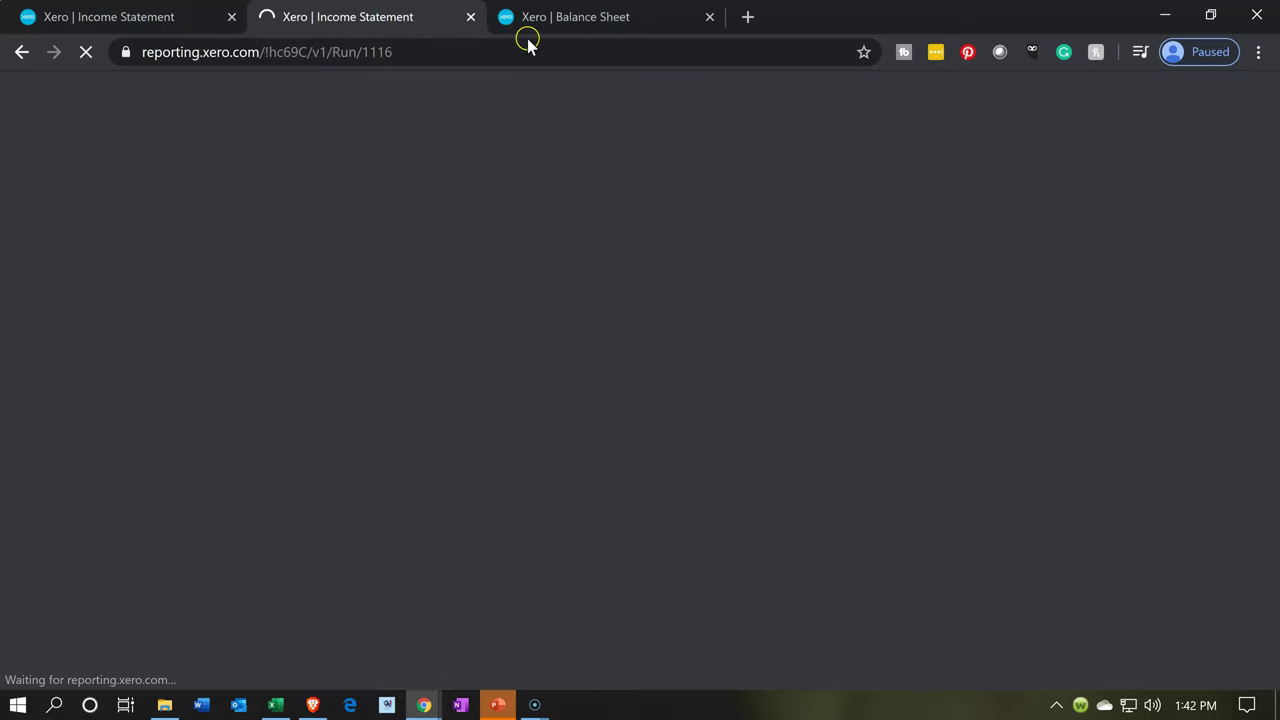
{"action": "left_click", "coordinate": [567, 17]}
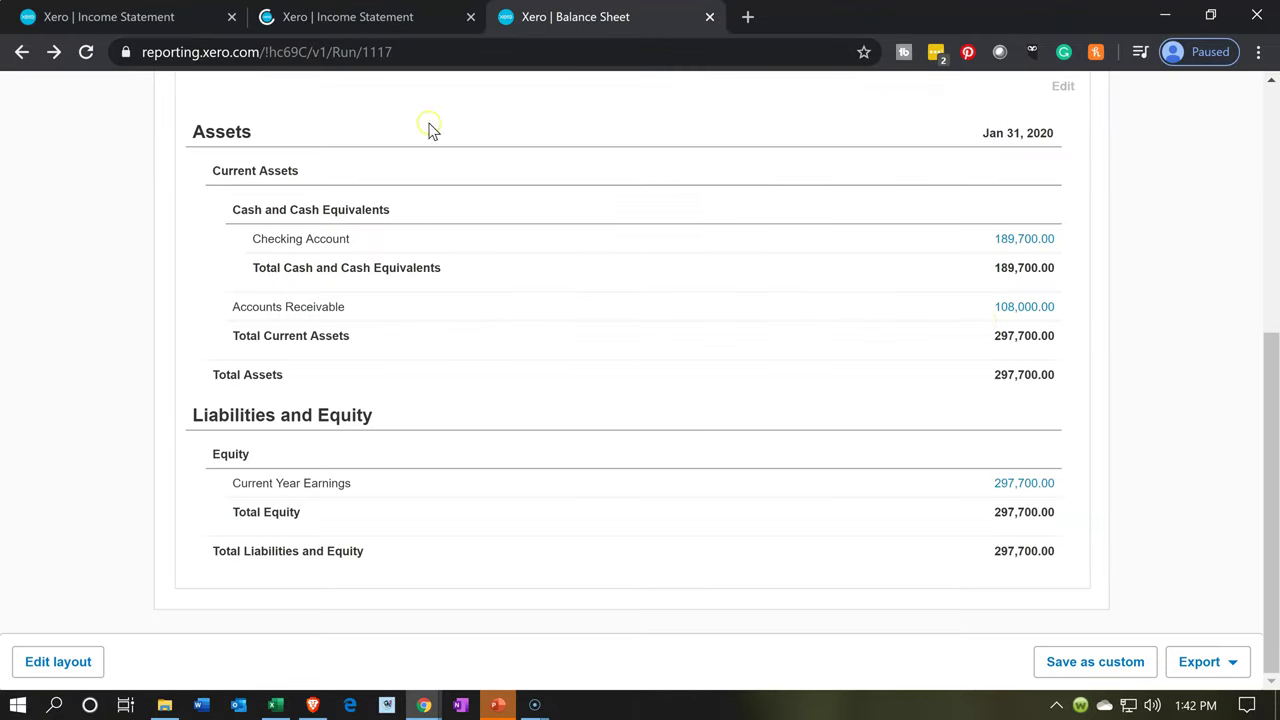
Step: Open the Aged Receivables Detail report in the original Income Statement tab and examine the Pledger 1 entry
{"action": "left_click", "coordinate": [160, 22]}
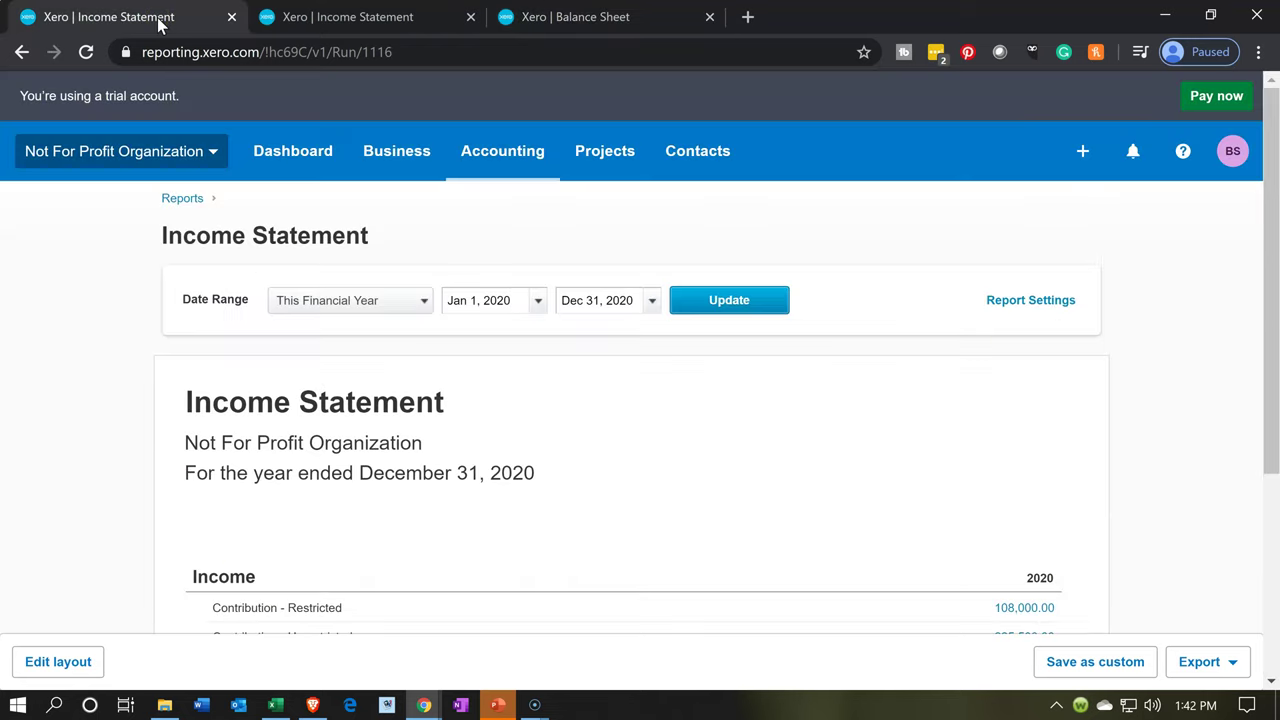
{"action": "left_click", "coordinate": [516, 165]}
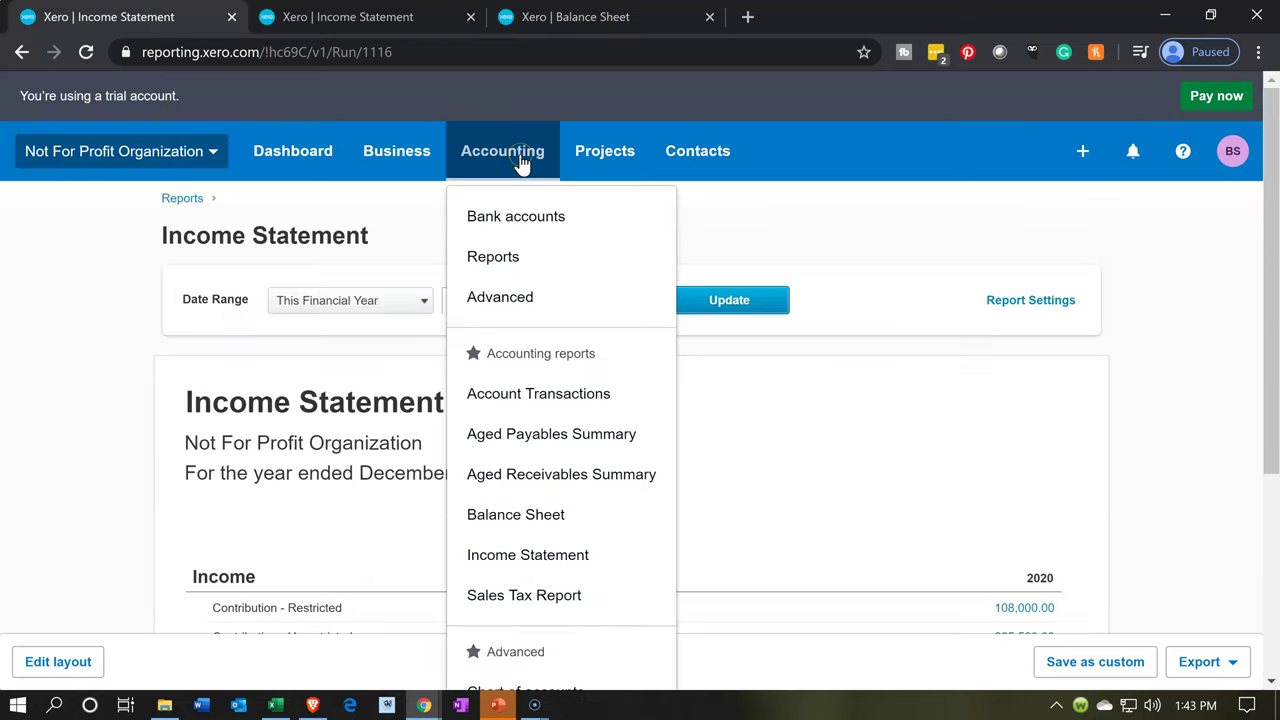
{"action": "left_click", "coordinate": [510, 257]}
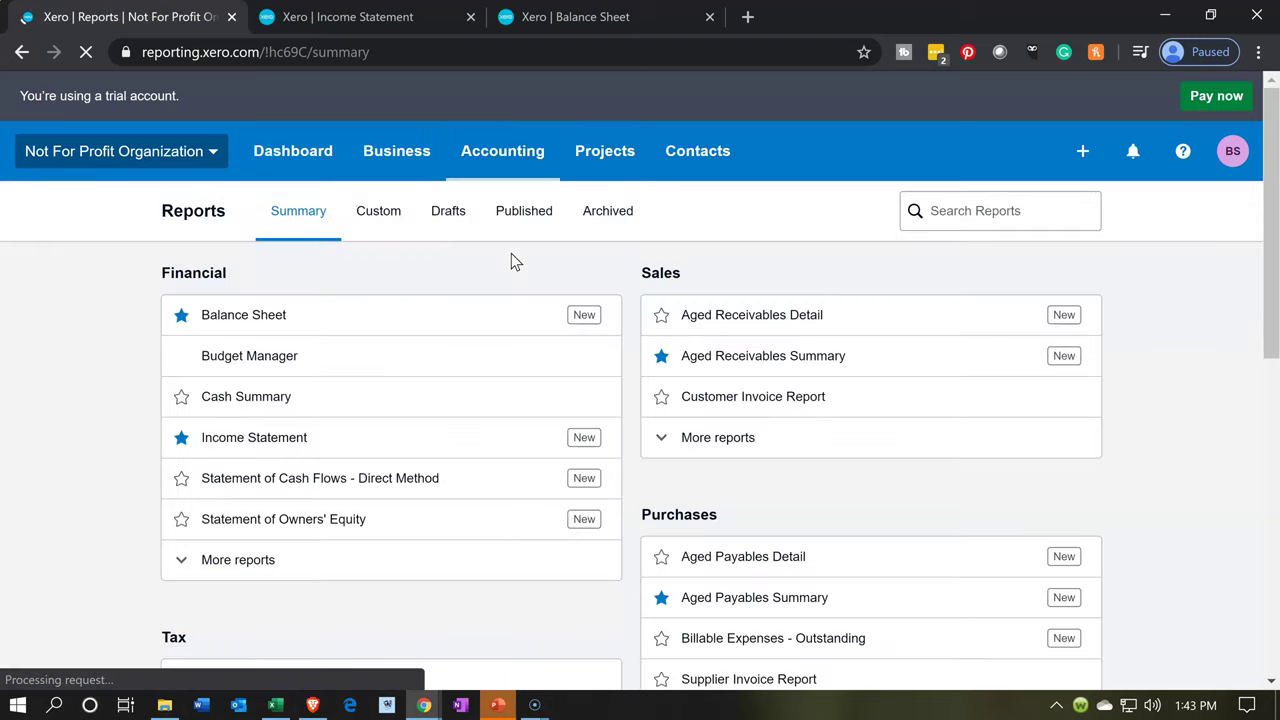
{"action": "left_click", "coordinate": [673, 337]}
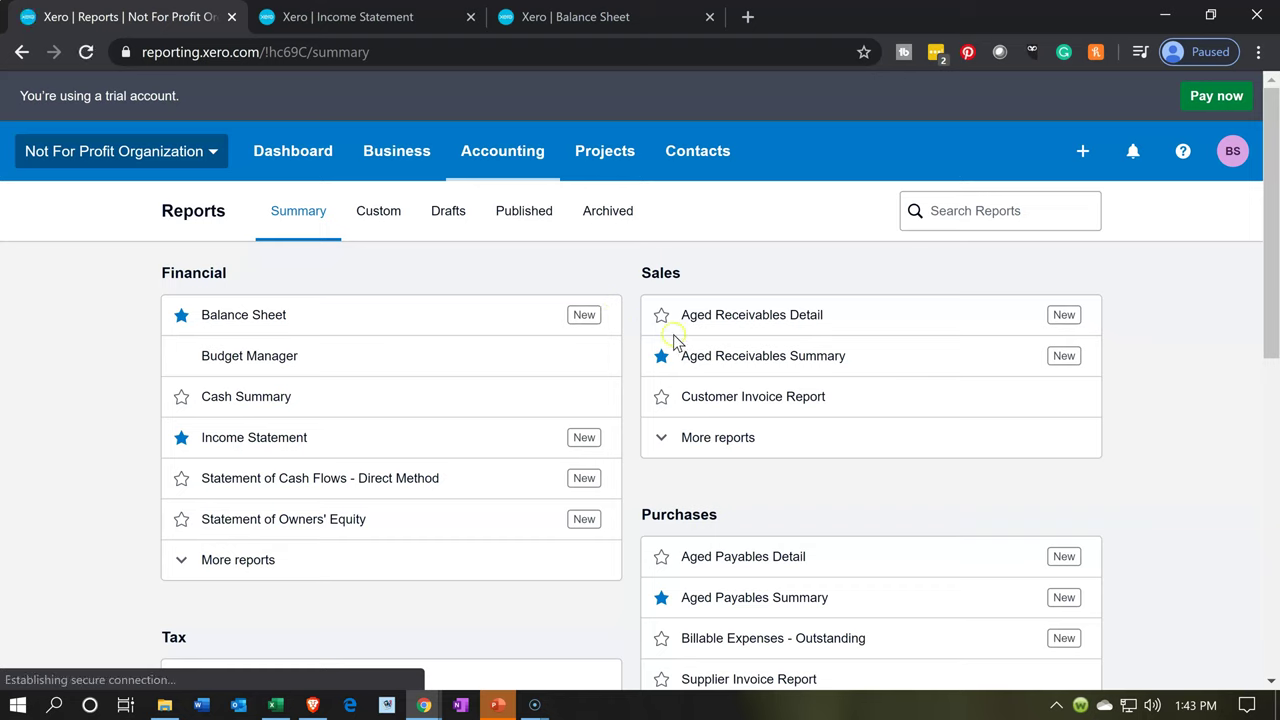
{"action": "left_click", "coordinate": [766, 329]}
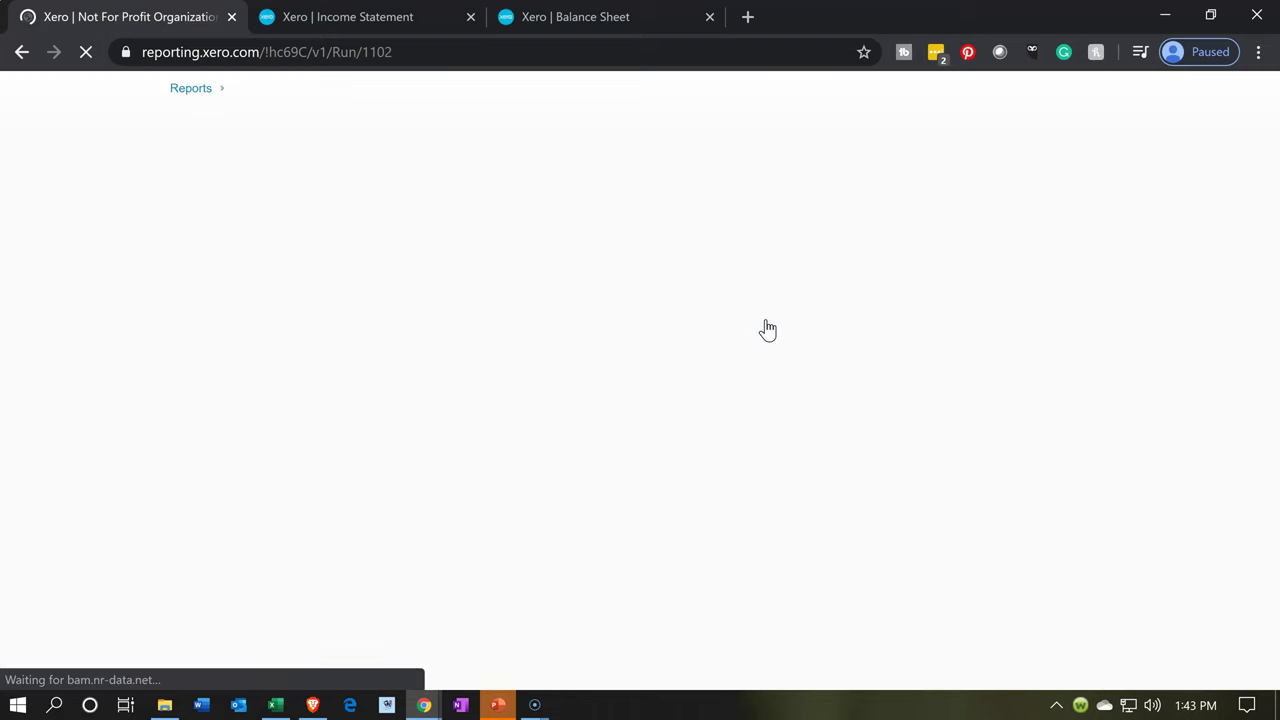
{"action": "scroll", "coordinate": [720, 414], "scroll_direction": "down", "scroll_amount": 2}
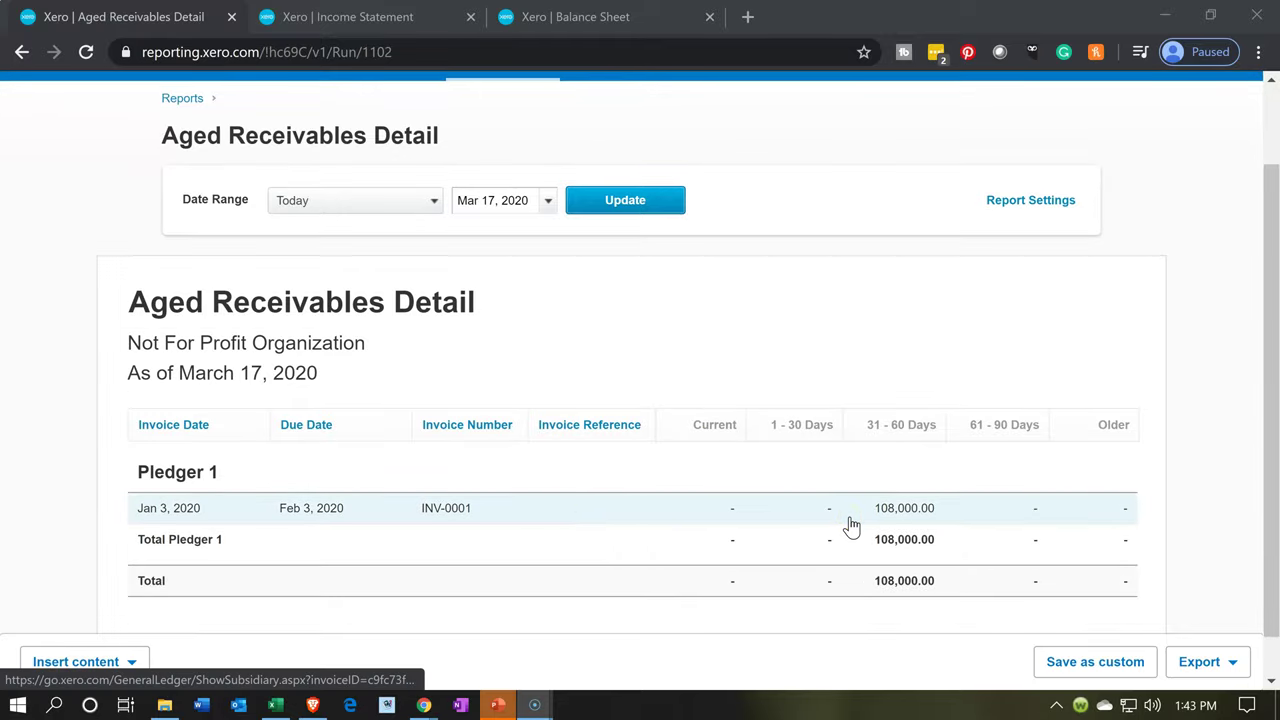
{"action": "left_click", "coordinate": [269, 474]}
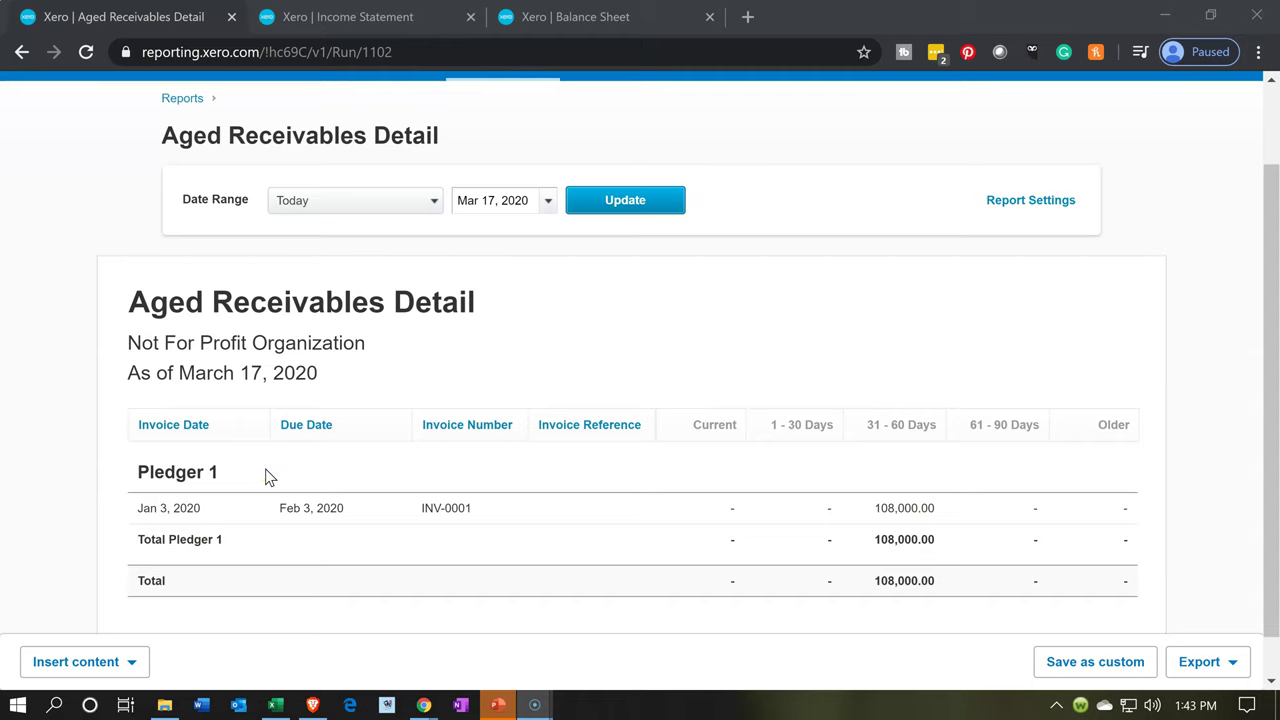
Step: Compare Accounts Receivable on the Xero Balance Sheet with Contributions Receivable in the Excel trial balance, and minimize the workbook
{"action": "left_click", "coordinate": [607, 24]}
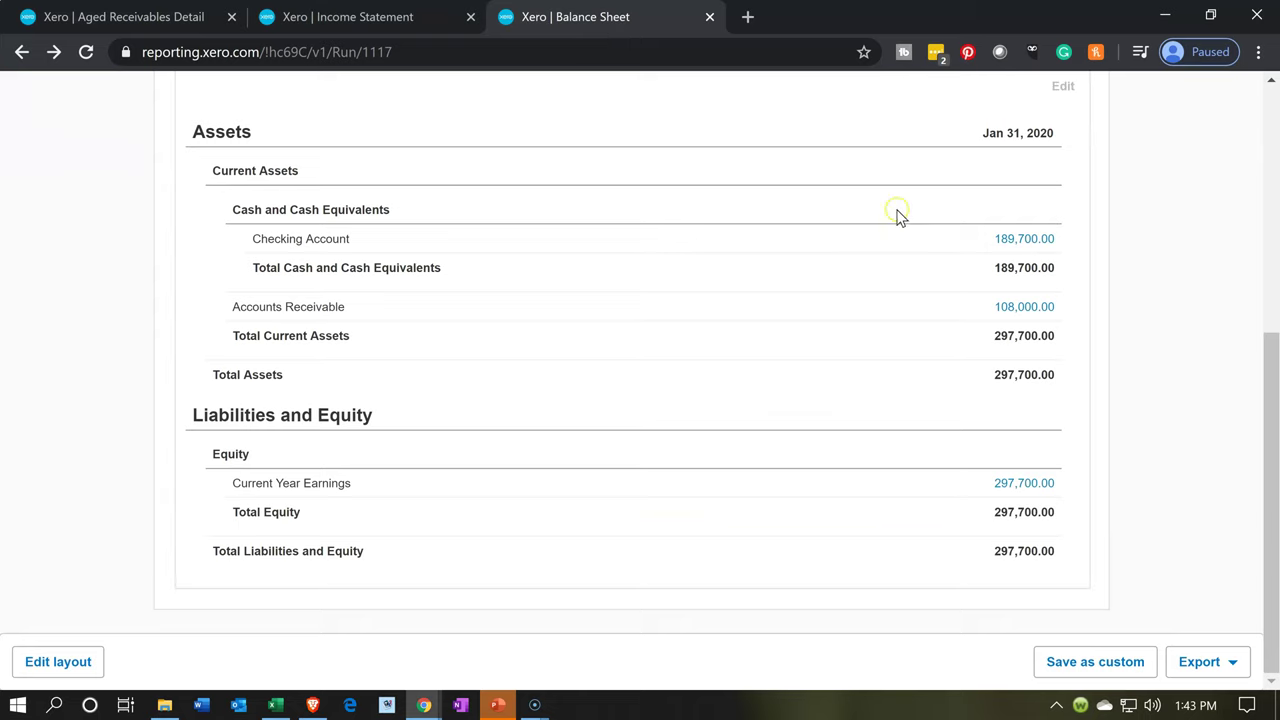
{"action": "left_click", "coordinate": [980, 304]}
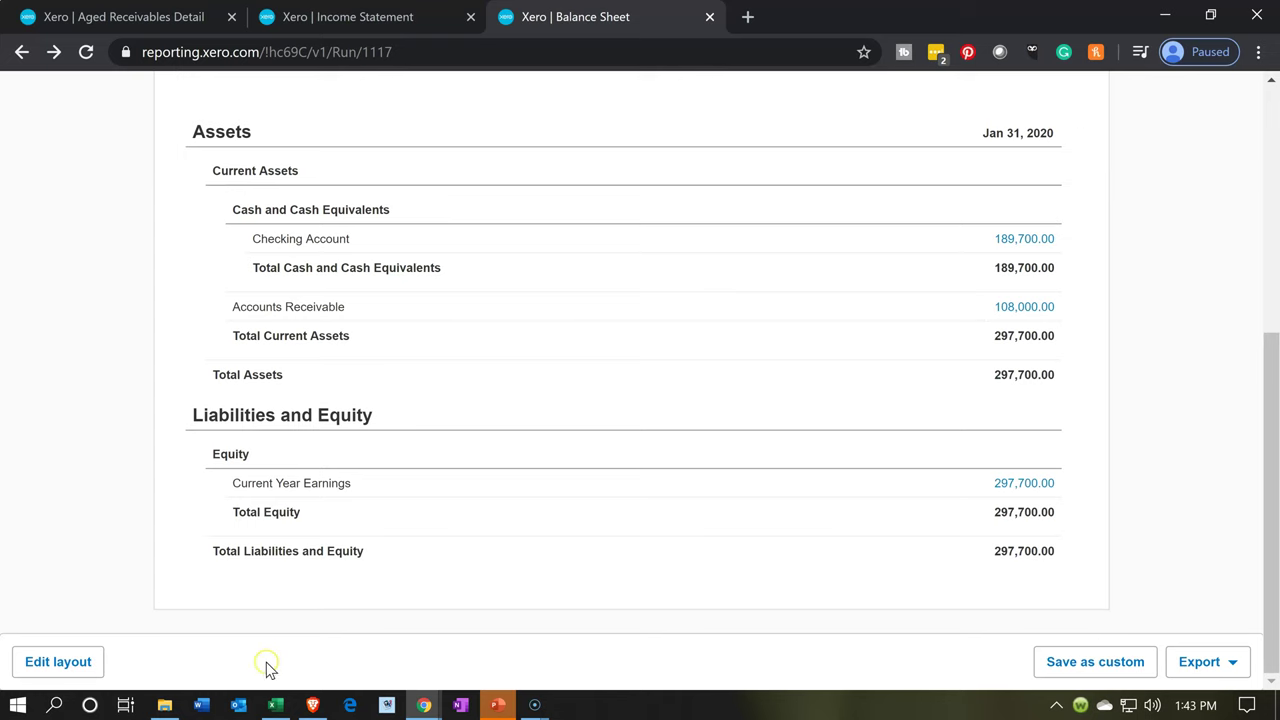
{"action": "left_click", "coordinate": [279, 706]}
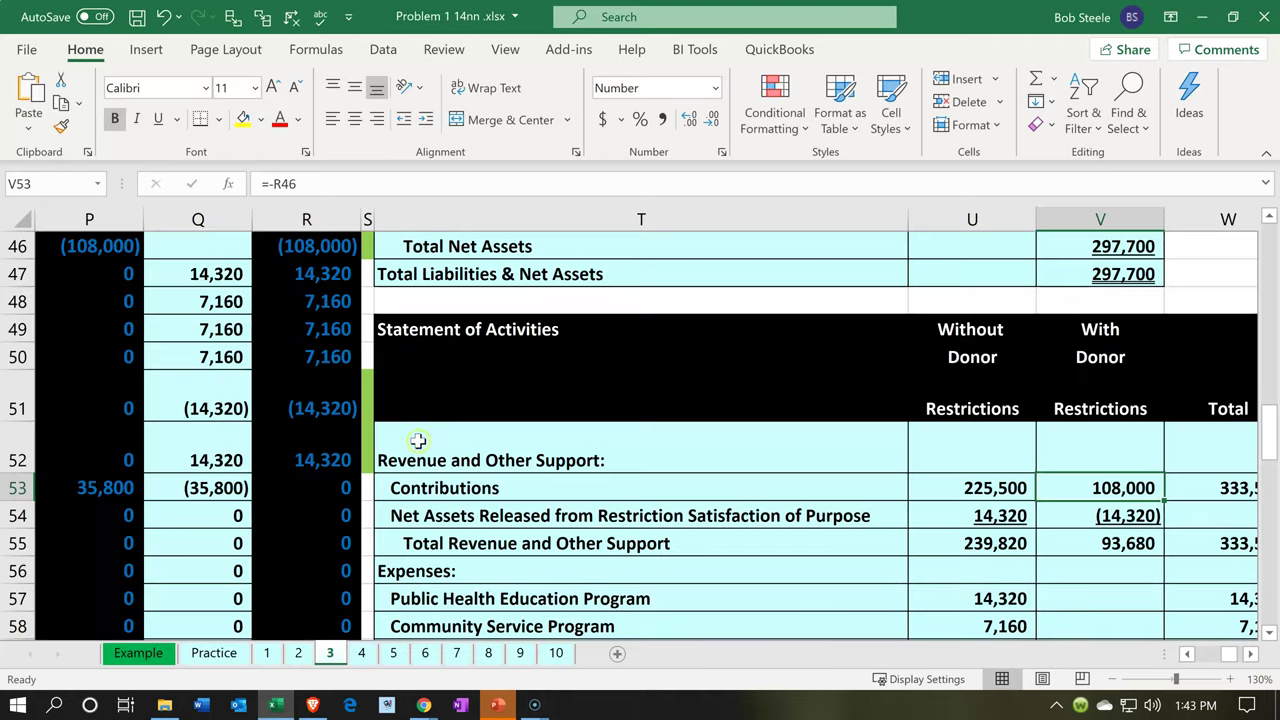
{"action": "scroll", "coordinate": [423, 440], "scroll_direction": "up", "scroll_amount": 5}
{"action": "left_click", "coordinate": [206, 354]}
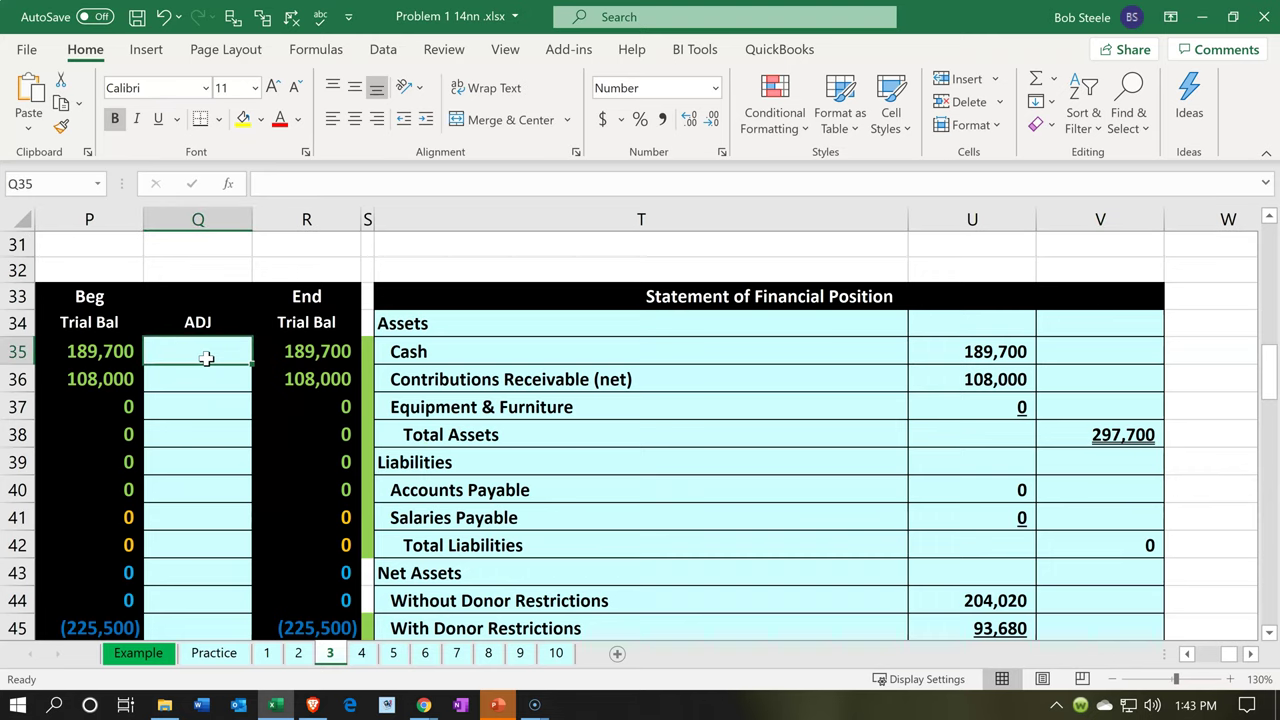
{"action": "key", "text": "Left"}
{"action": "key", "text": "Left"}
{"action": "key", "text": "Left"}
{"action": "key", "text": "Down"}
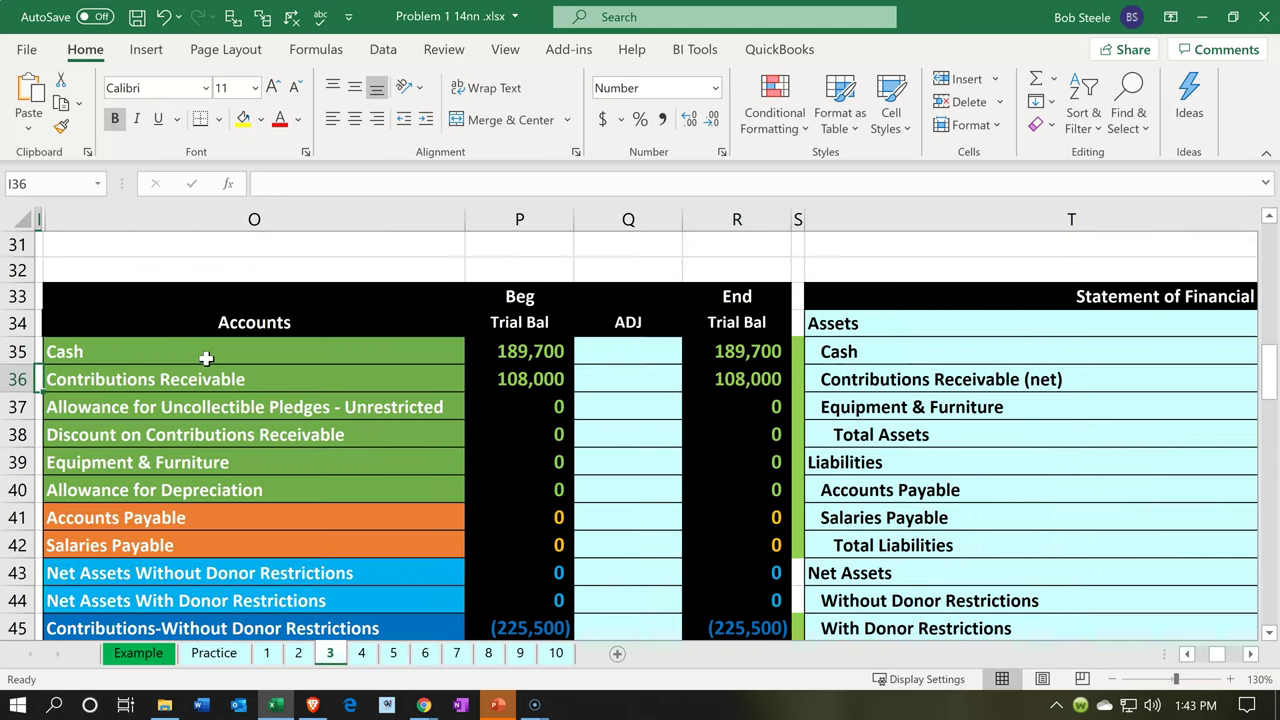
{"action": "left_click", "coordinate": [1203, 17]}
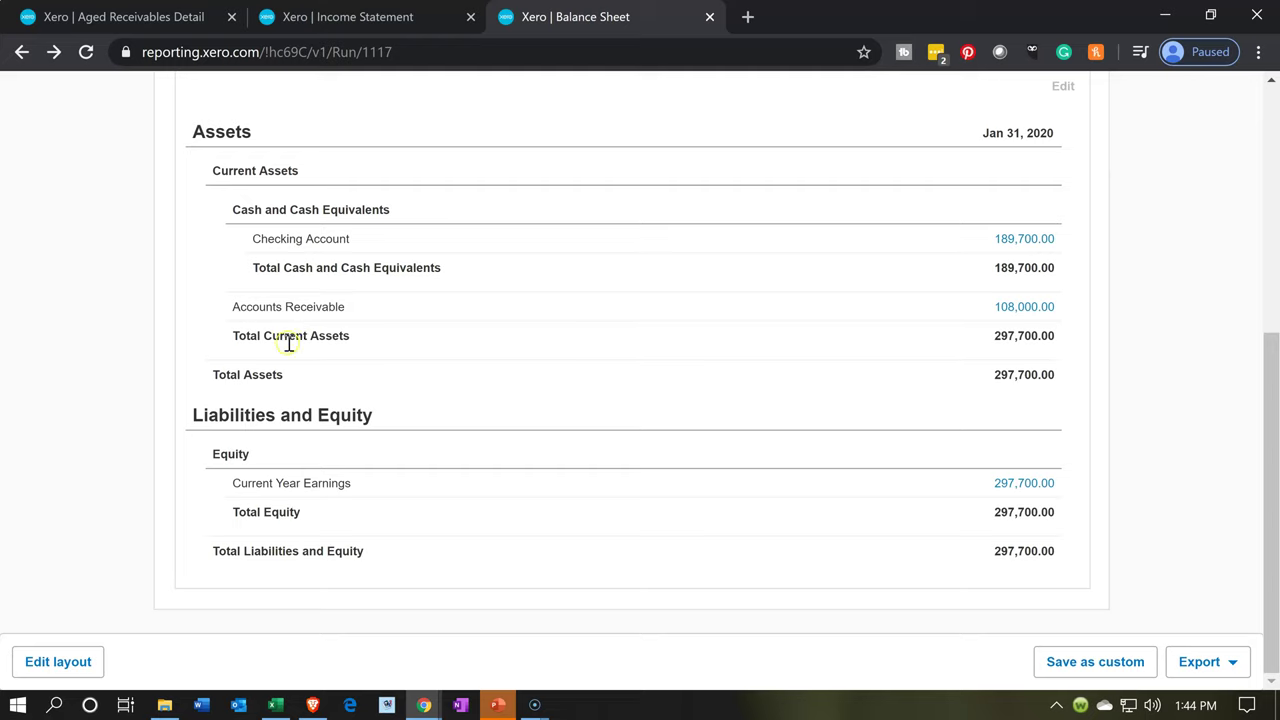
Step: Return to the Aged Receivables Detail tab, open the list of all contacts there, and filter it to customers
{"action": "left_click", "coordinate": [202, 99]}
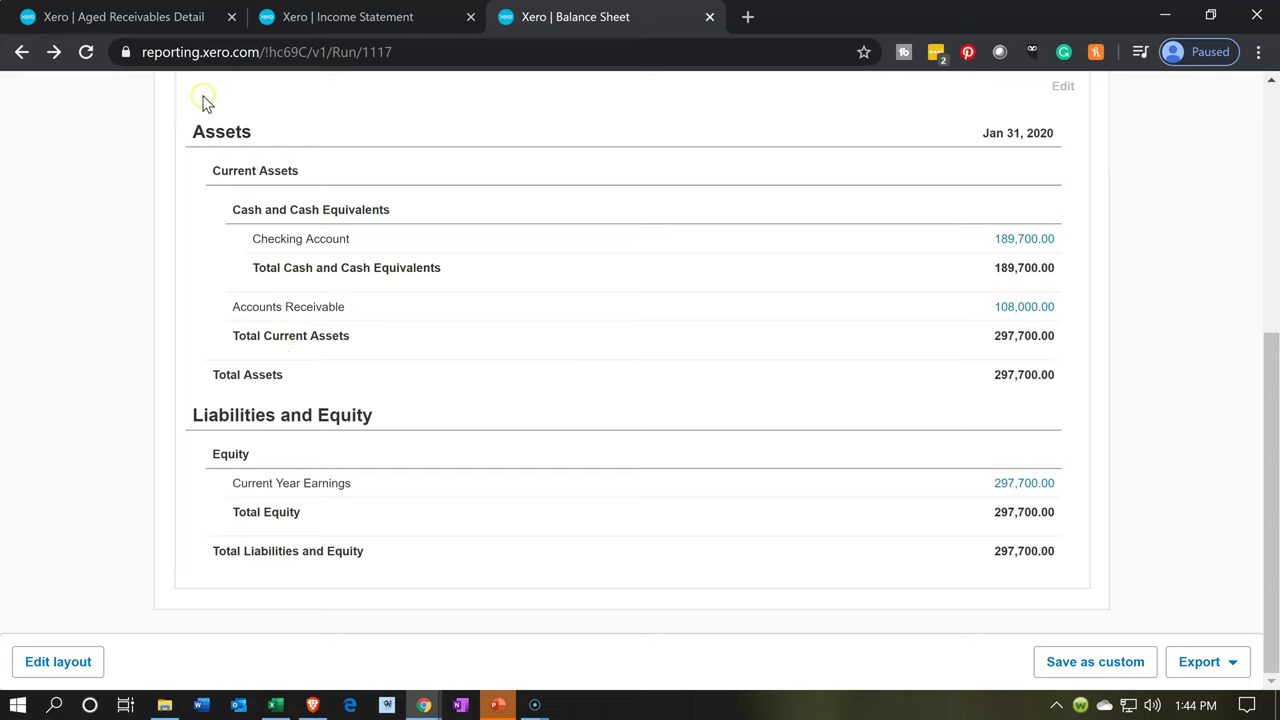
{"action": "left_click", "coordinate": [158, 17]}
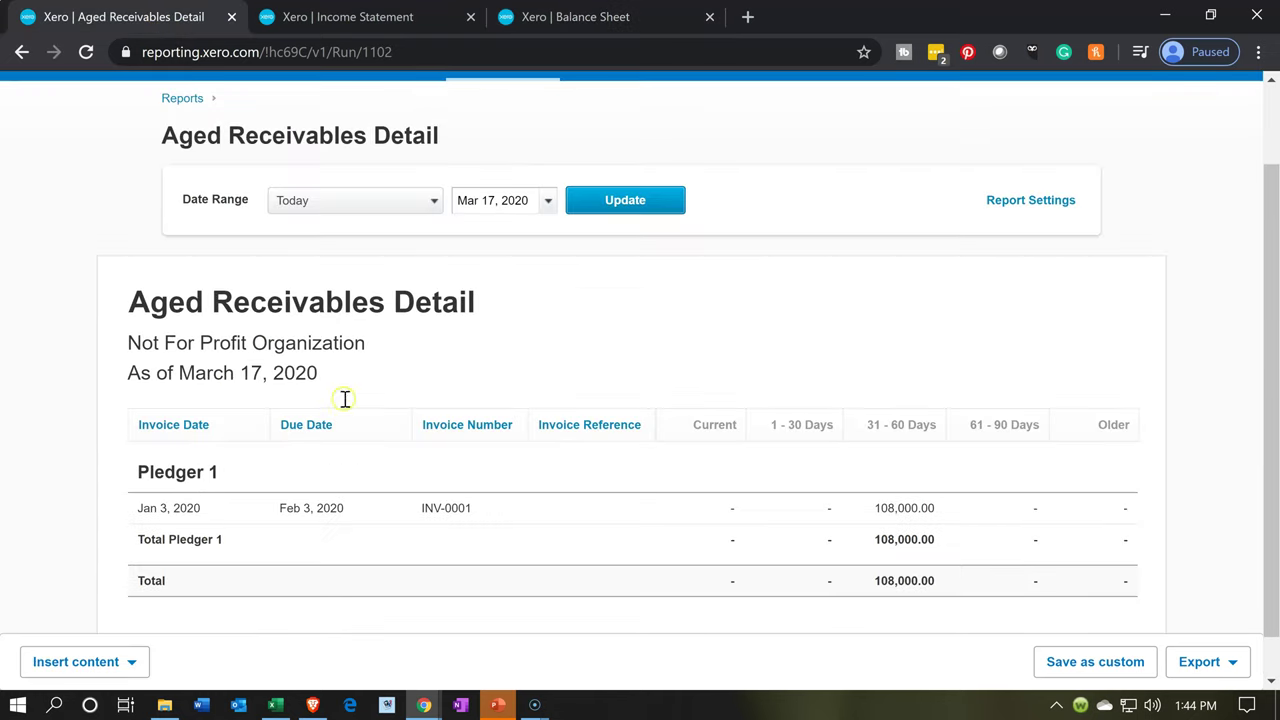
{"action": "scroll", "coordinate": [343, 400], "scroll_direction": "up", "scroll_amount": 1}
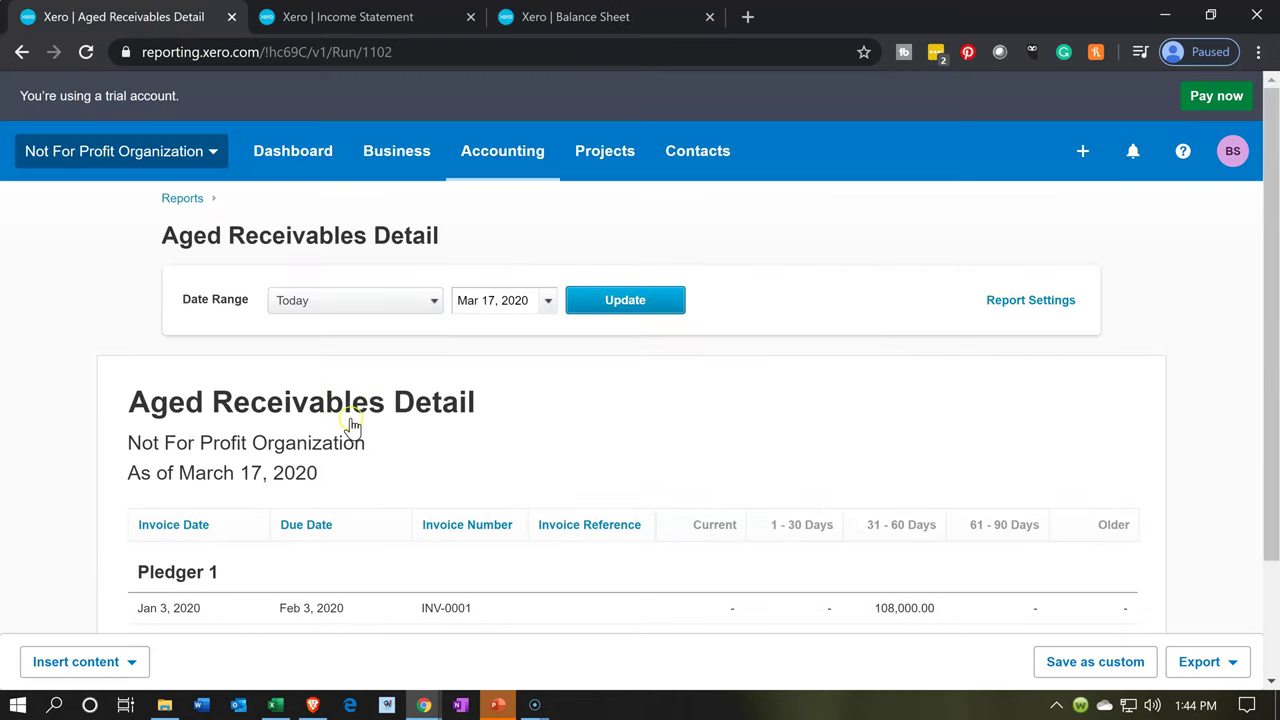
{"action": "left_click", "coordinate": [683, 172]}
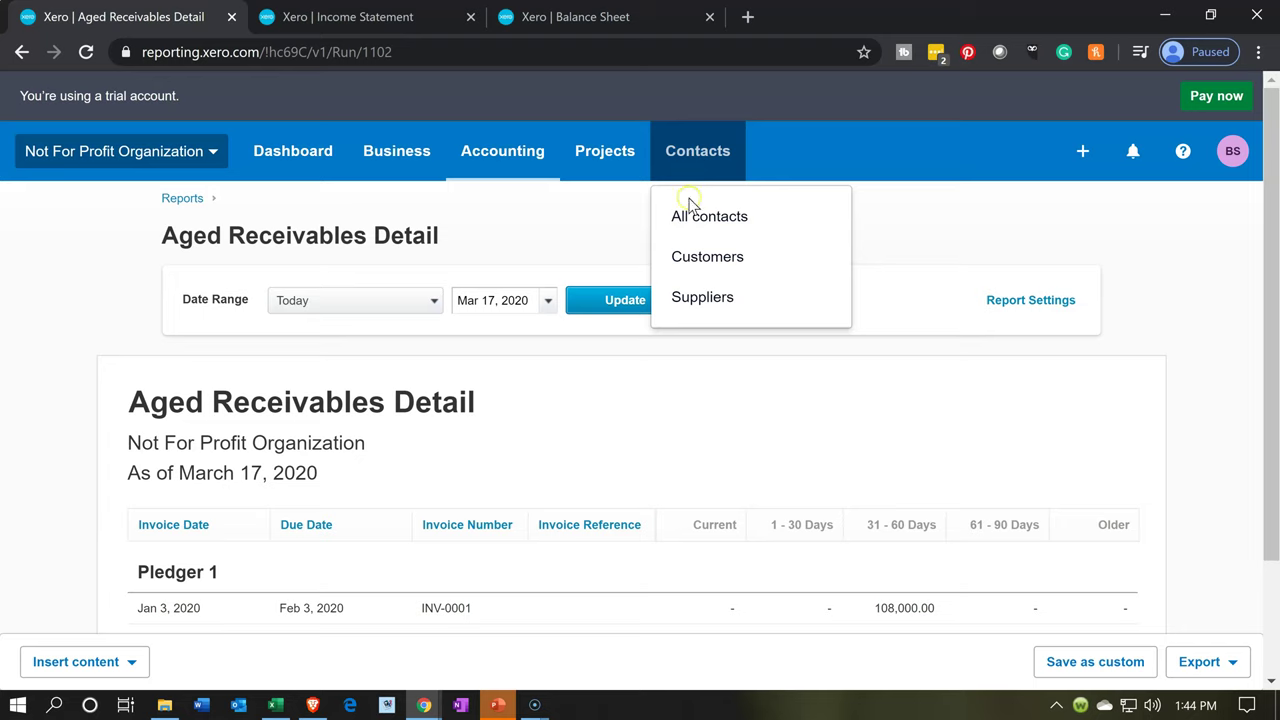
{"action": "left_click", "coordinate": [691, 214]}
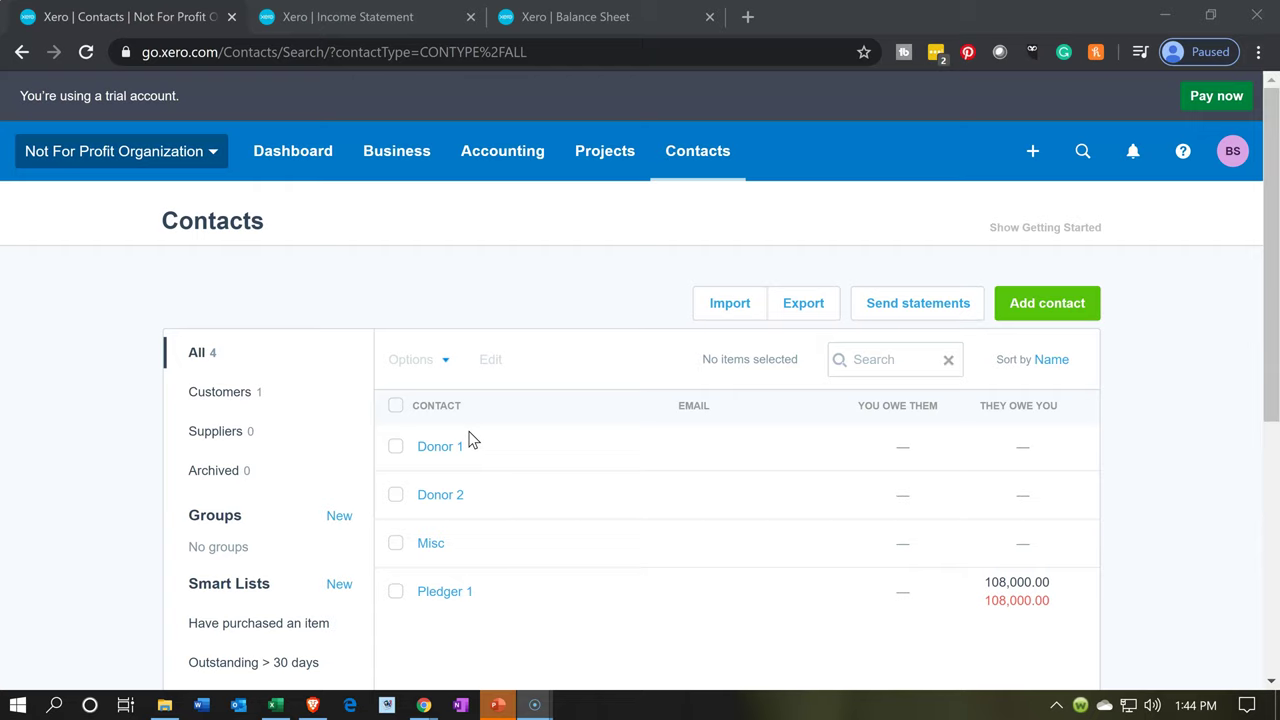
{"action": "left_click", "coordinate": [220, 392]}
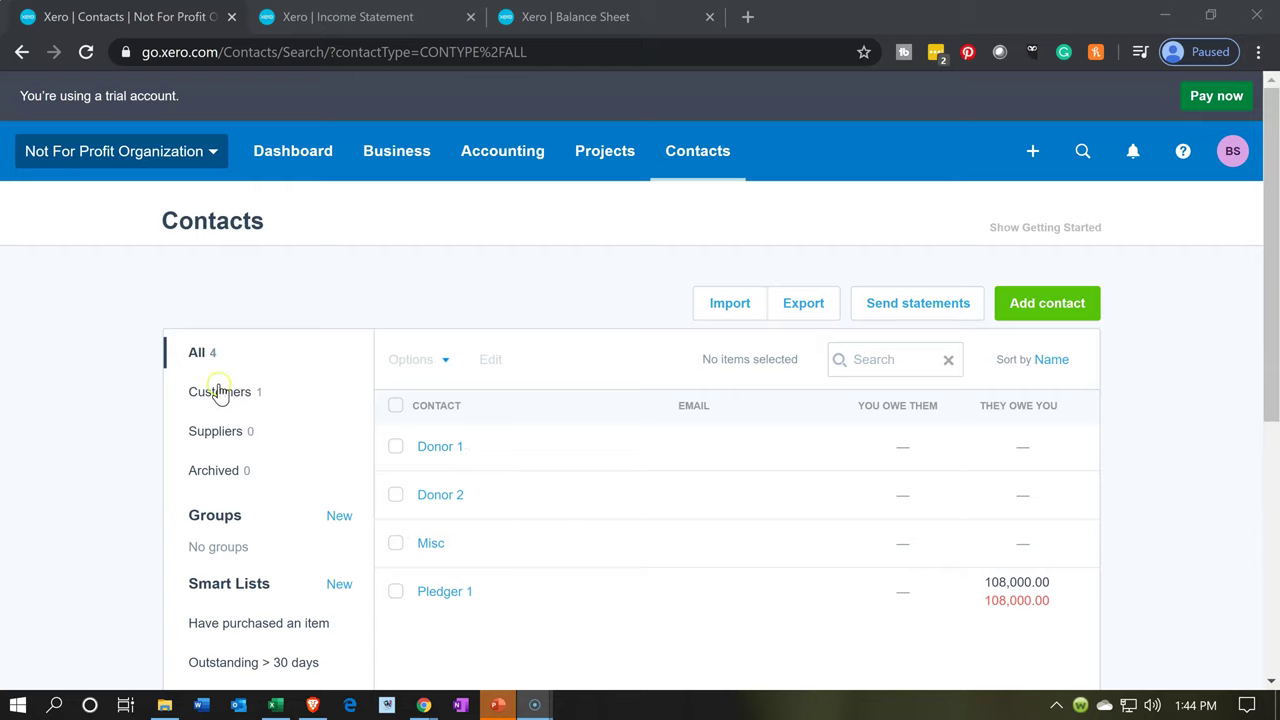